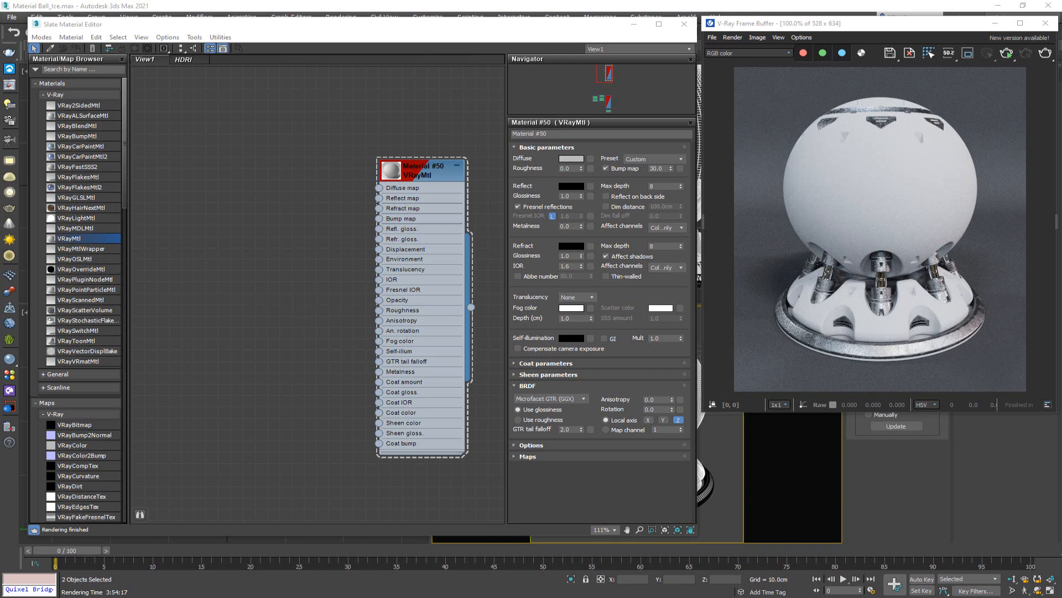
- Look over the clear ice cubes in the IceClear.jpg reference photo
left_click_drag(0, 76, 434, 51)
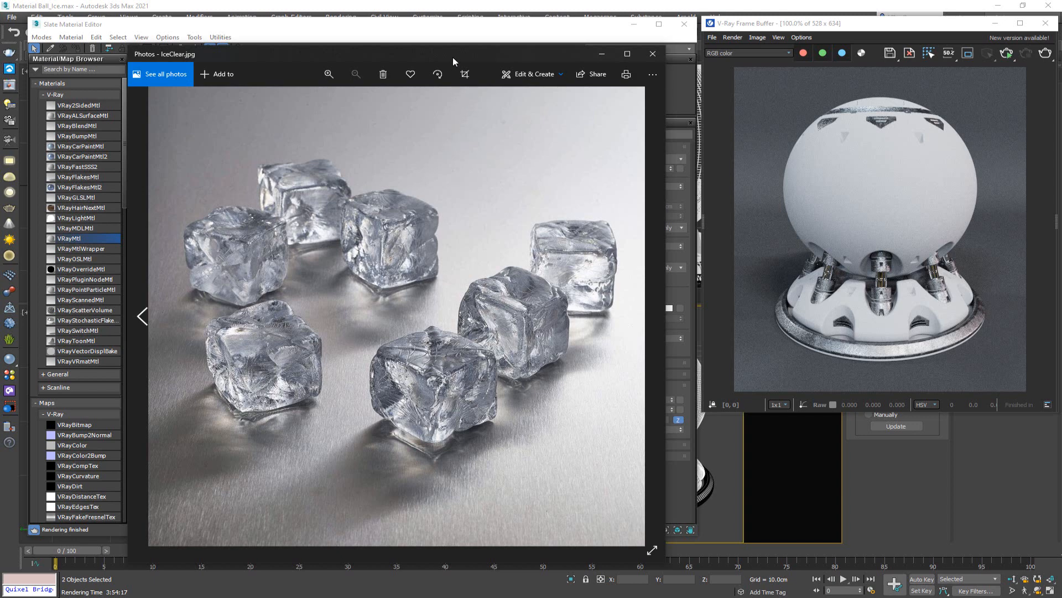
left_click_drag(453, 58, 0, 77)
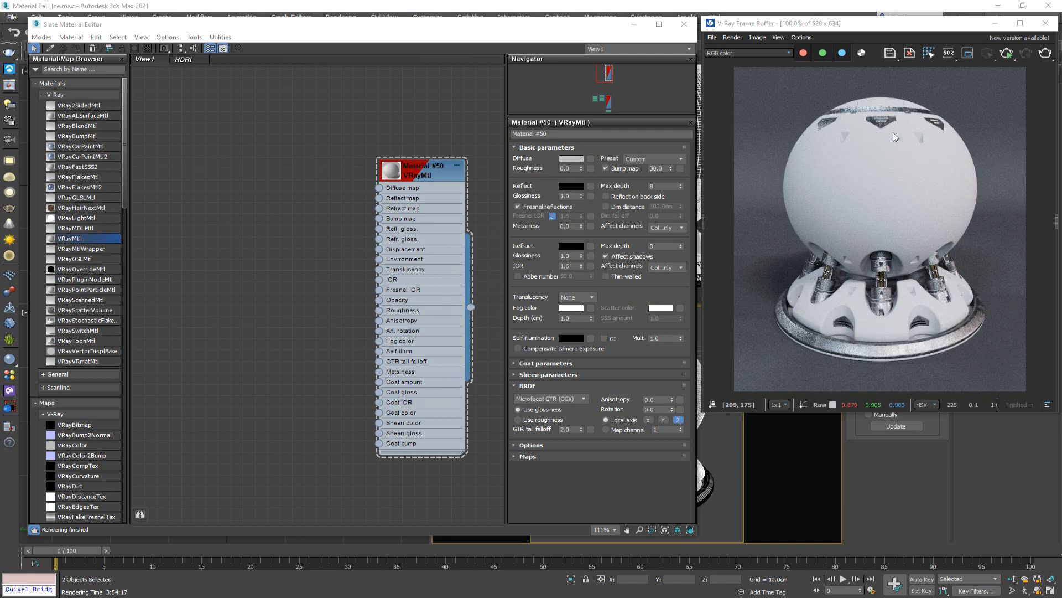
- Start the interactive V-Ray render and set the diffuse color of Material #50 to pure black
left_click(1005, 57)
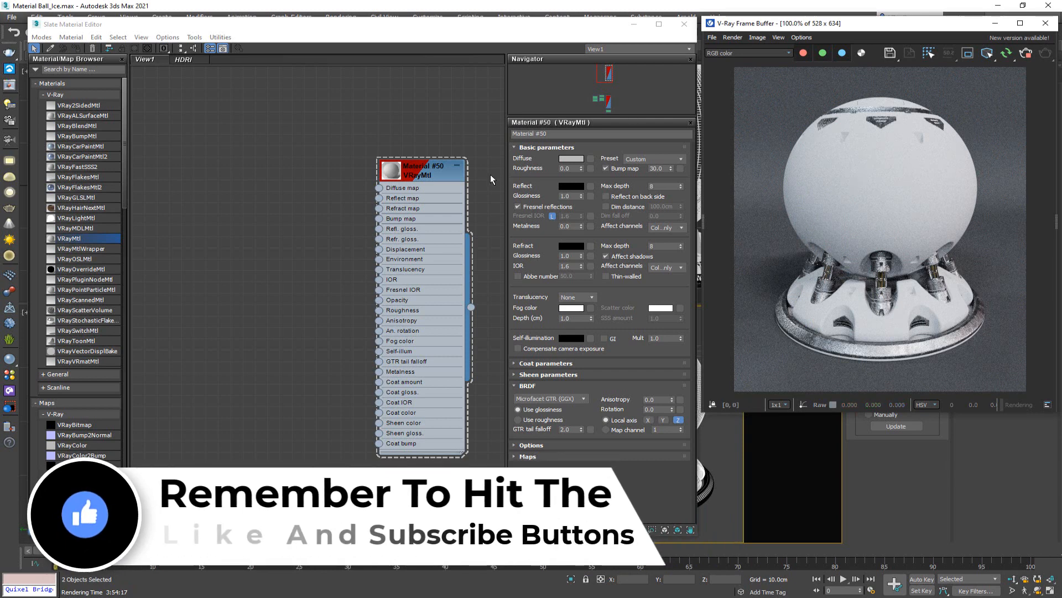
left_click(432, 175)
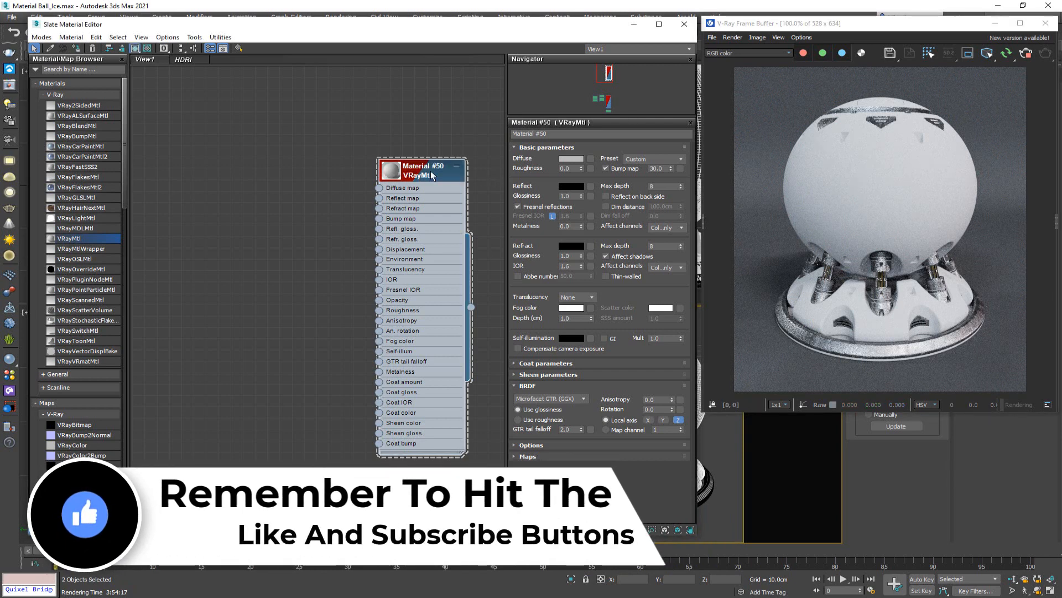
left_click(570, 160)
left_click_drag(327, 95, 327, 67)
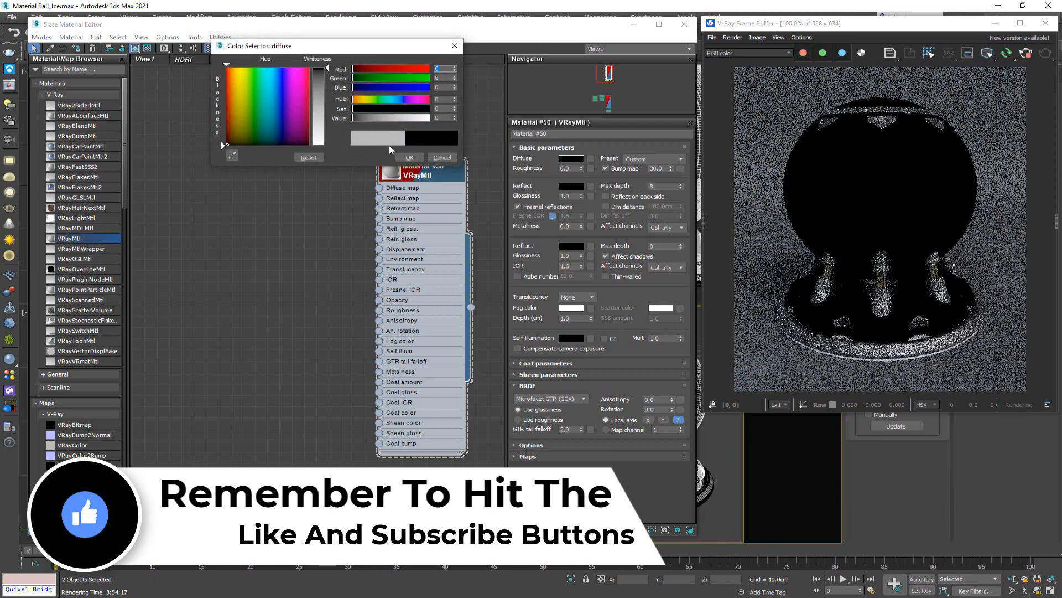
left_click(409, 158)
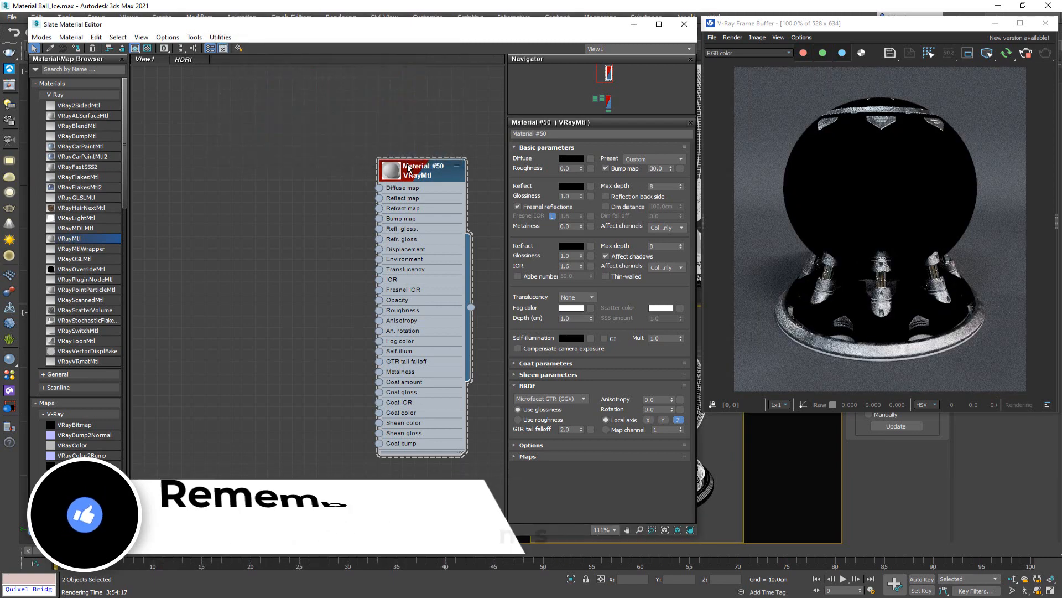
- Set the refraction color of Material #50 to a near-white gray with a value of 247
left_click(572, 247)
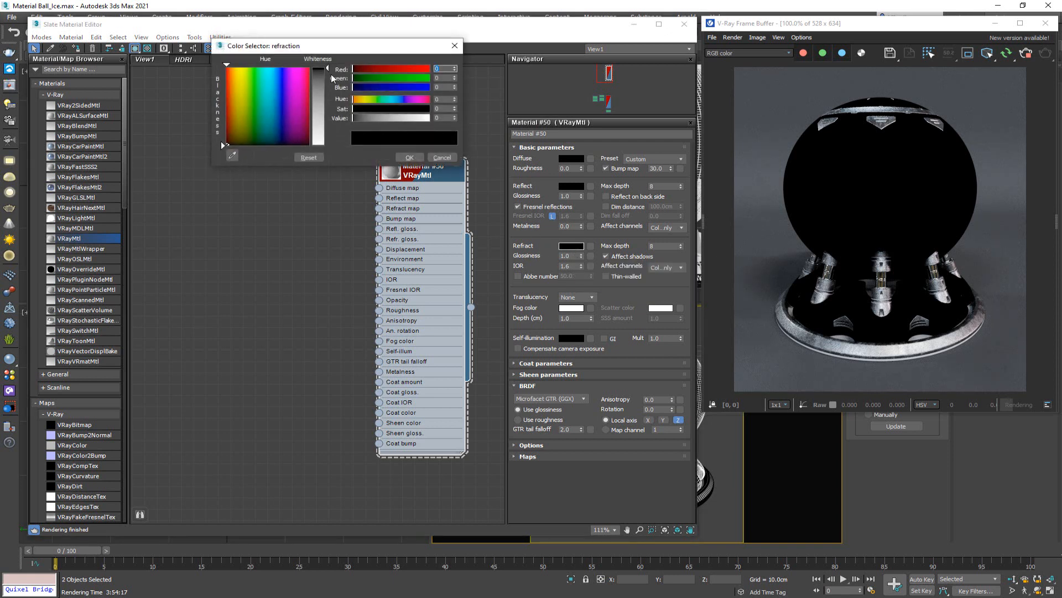
left_click(326, 142)
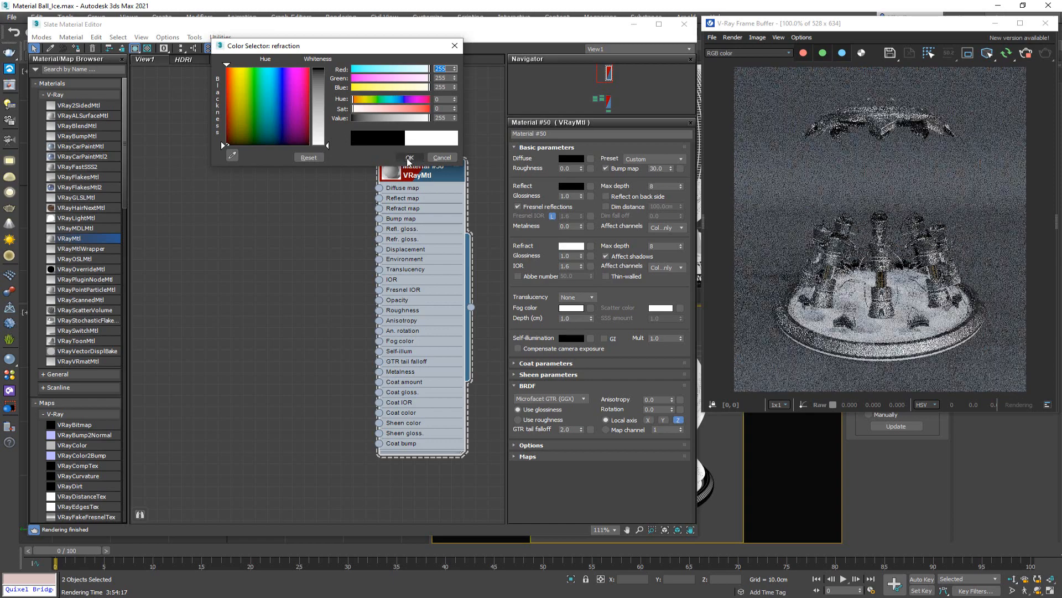
left_click_drag(329, 144, 330, 142)
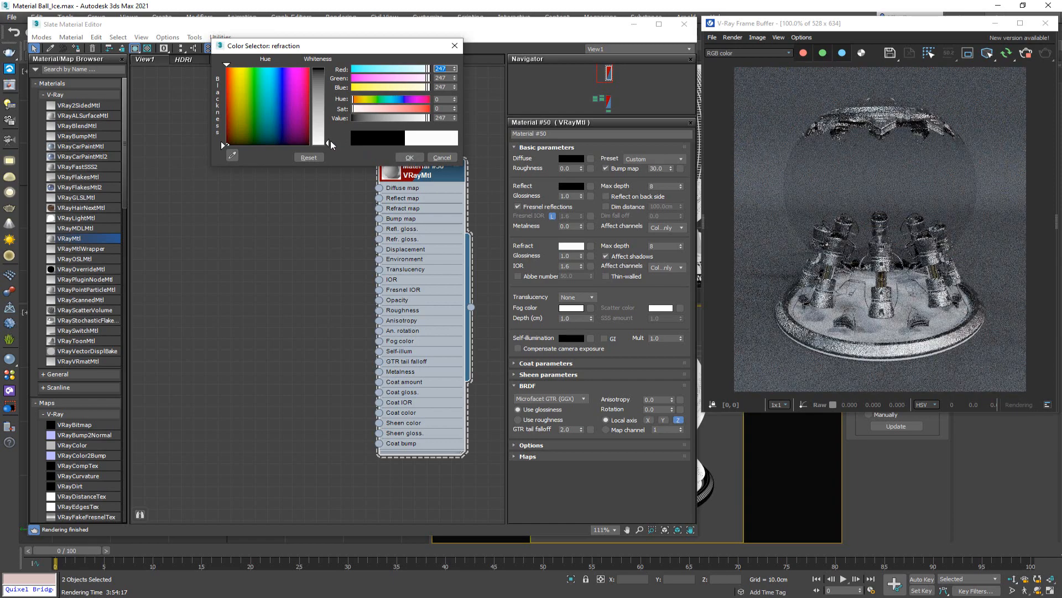
left_click(408, 158)
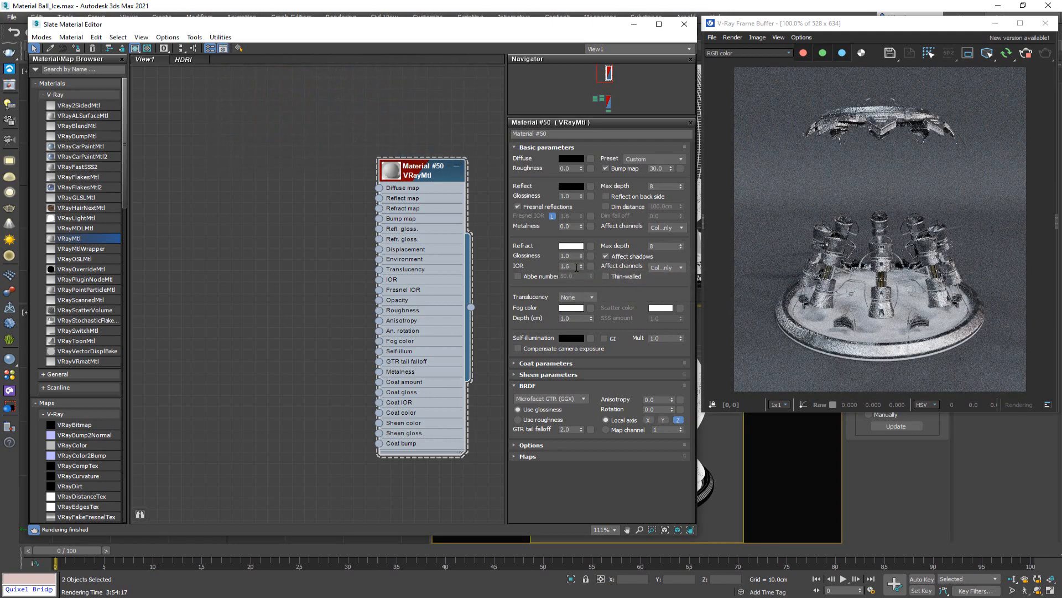
- Set the refraction IOR of Material #50 to 1.31
double_click(570, 266)
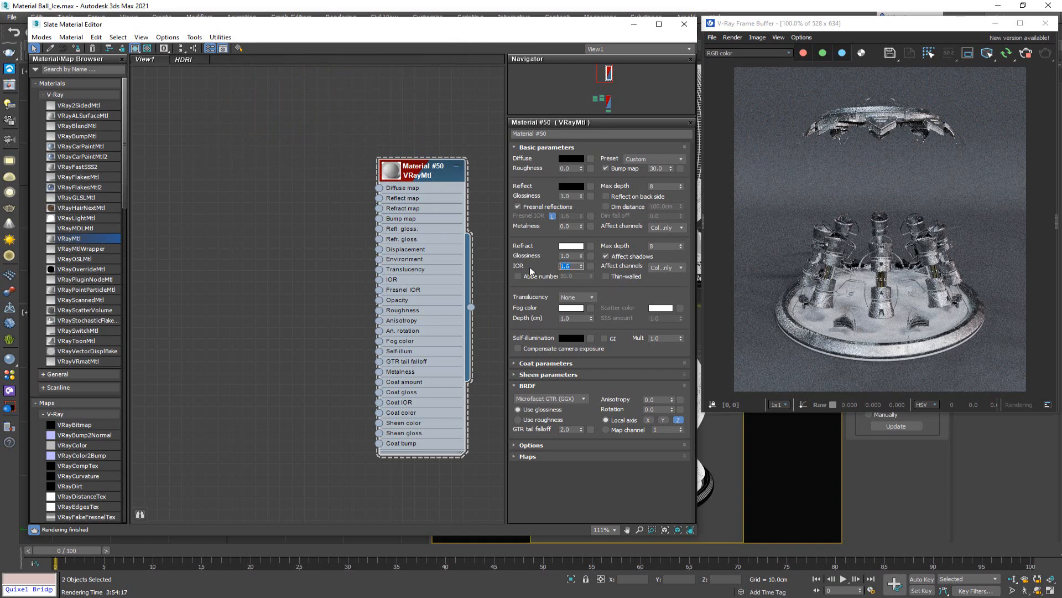
type("1.31")
key("Return")
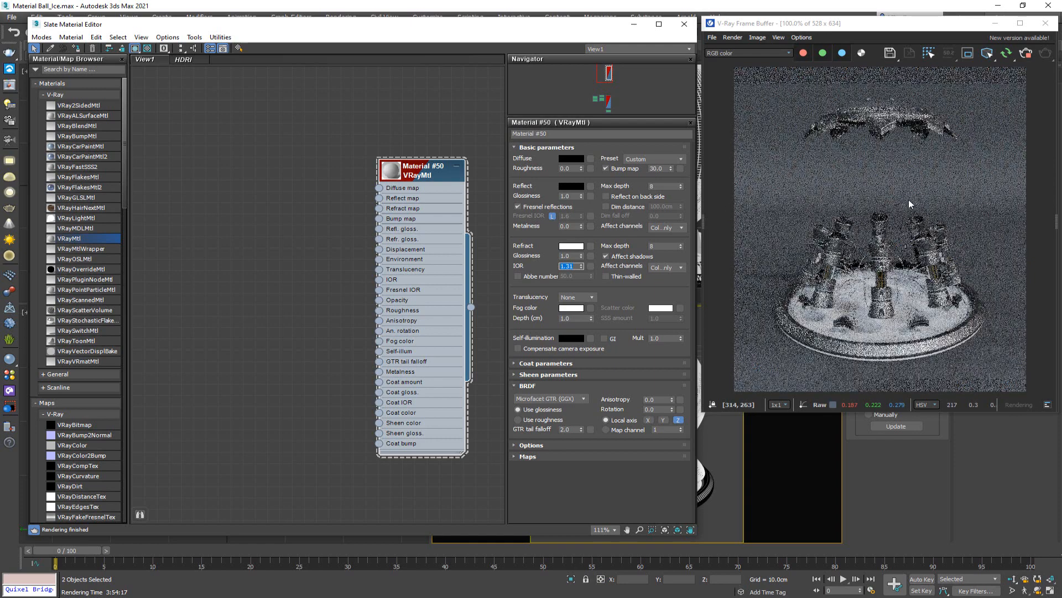
- Unlock the Fresnel IOR of Material #50 from the refraction IOR and set it to 1.31
left_click(552, 215)
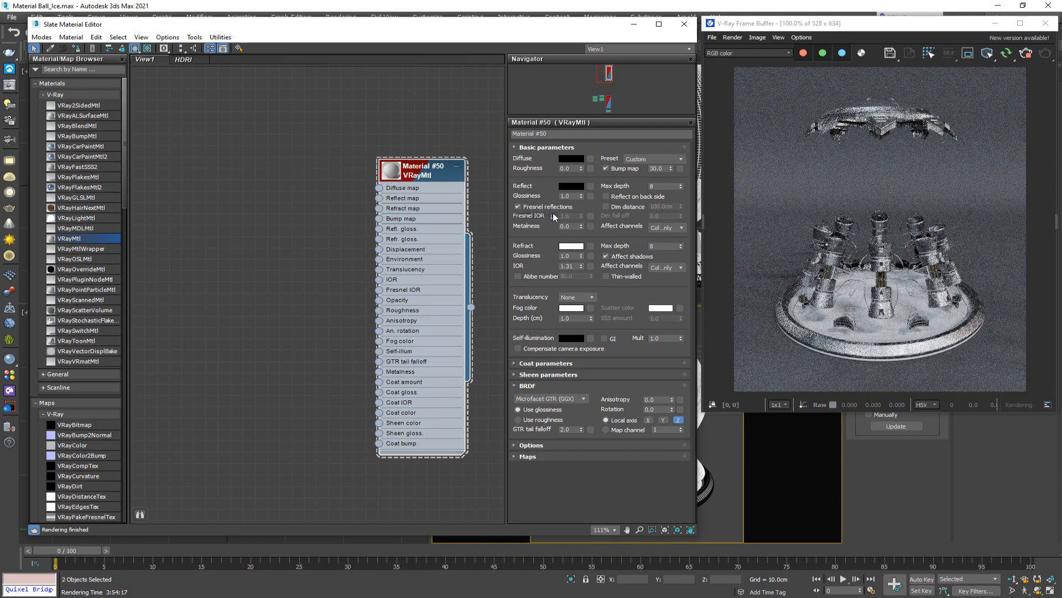
left_click_drag(575, 217, 552, 215)
type("1.")
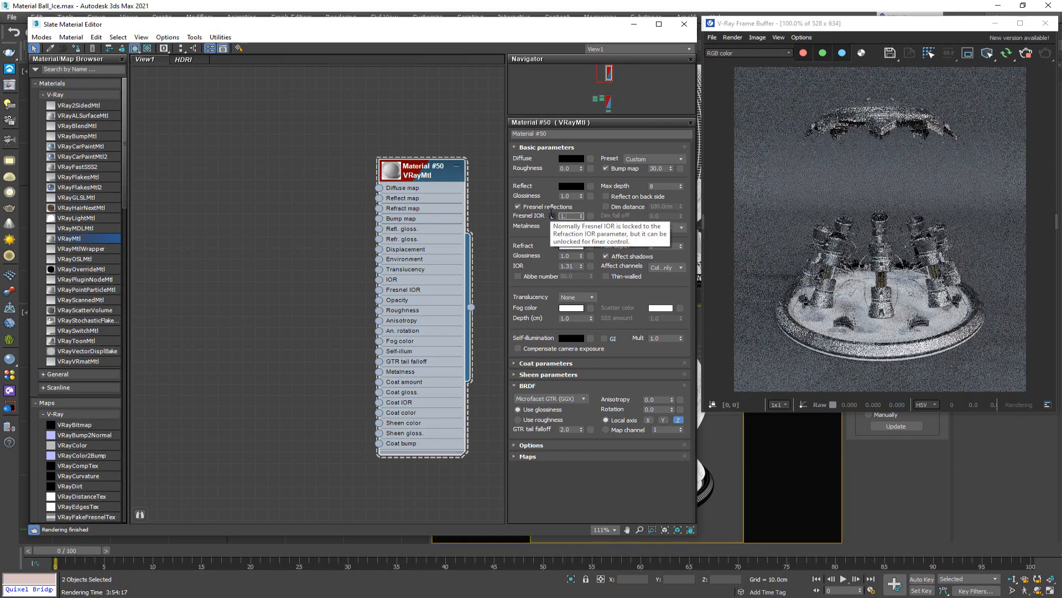
type("31")
key("Return")
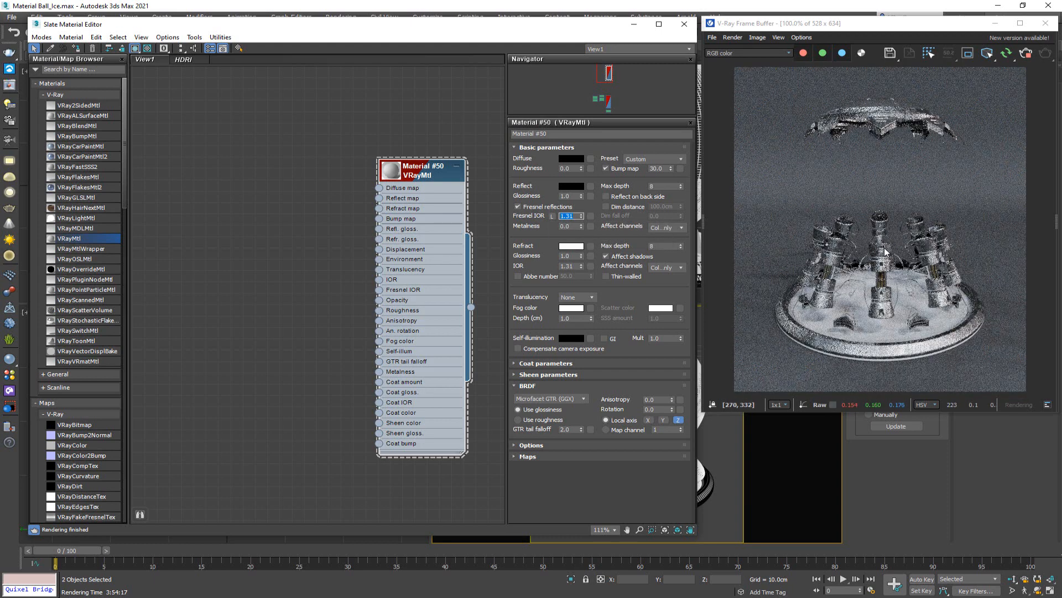
- Inspect the transparent material on the rendered ball up close and compare it with the IceClear.jpg reference photo
scroll(887, 265, "up", 1)
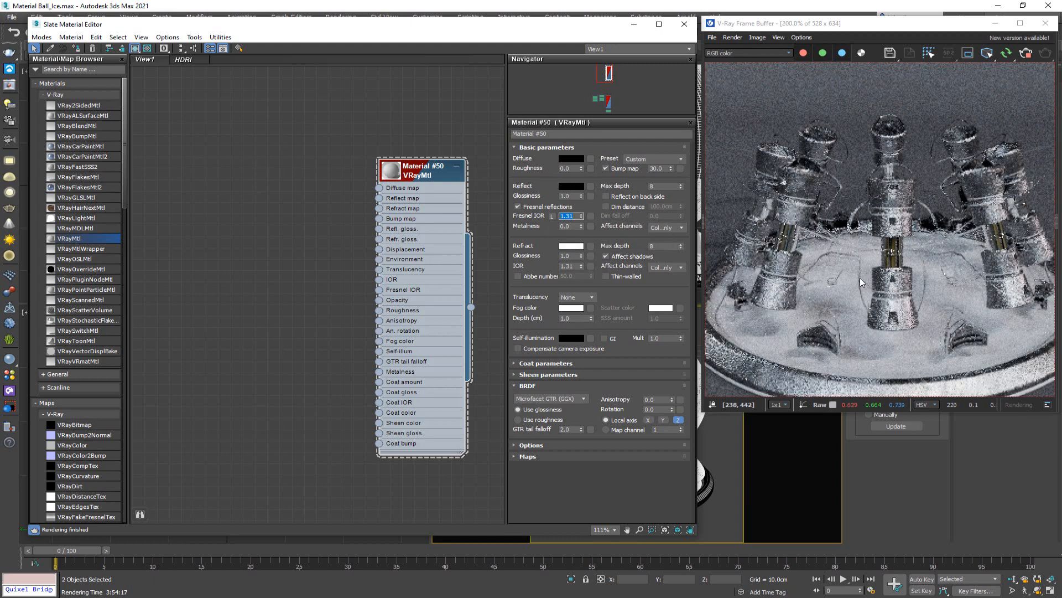
middle_click_drag(812, 102, 856, 238)
scroll(856, 238, "down", 1)
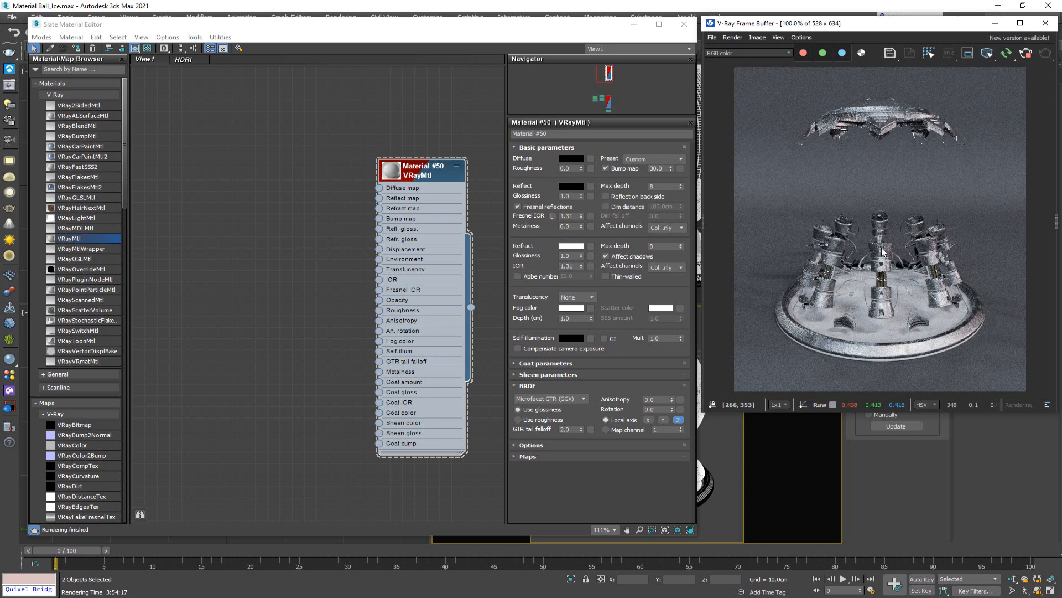
left_click(629, 287)
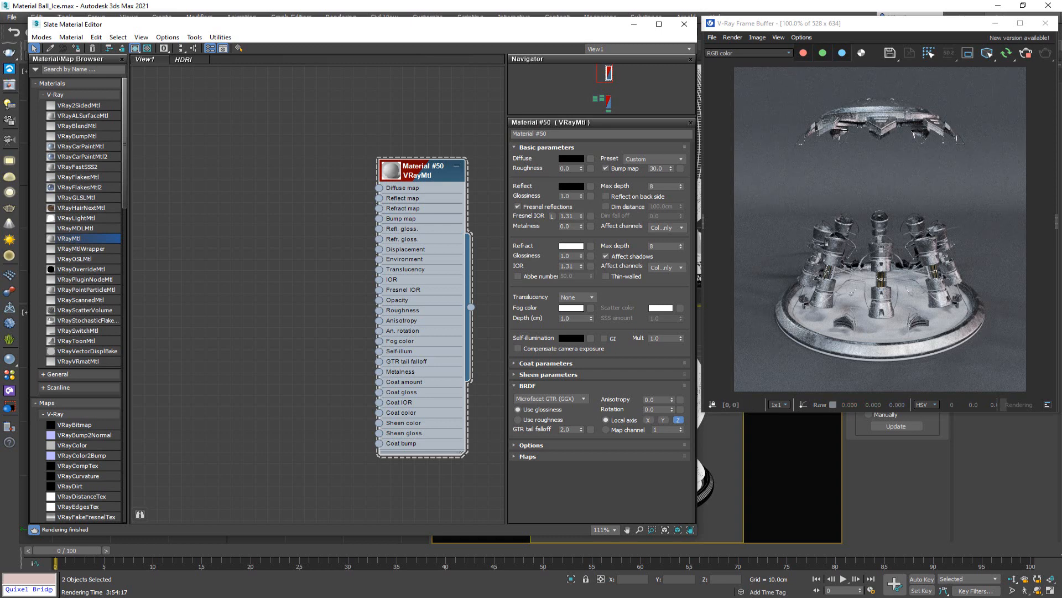
left_click_drag(0, 25, 516, 34)
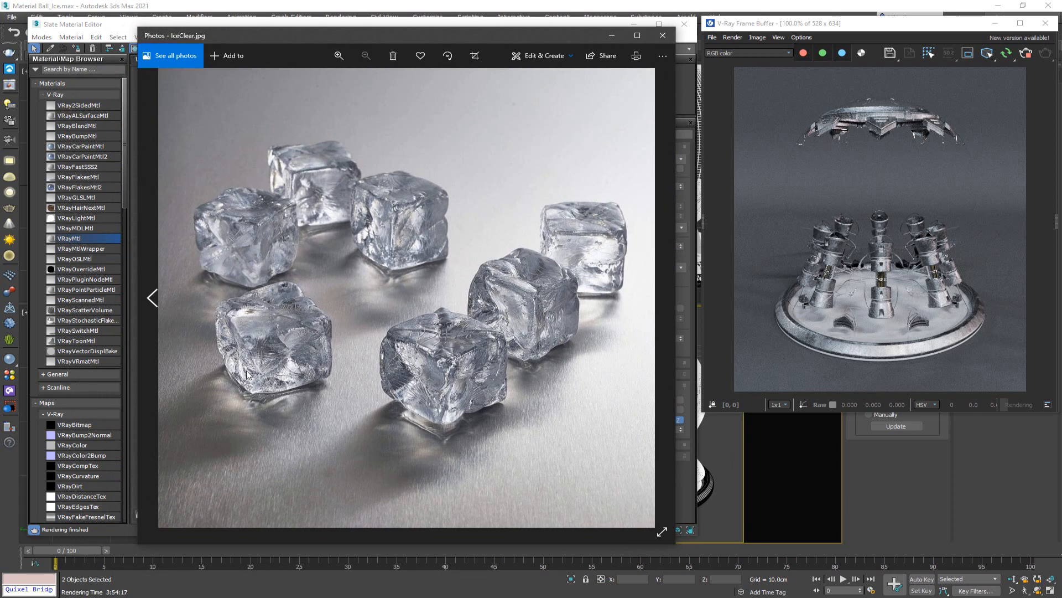
left_click_drag(480, 44, 509, 46)
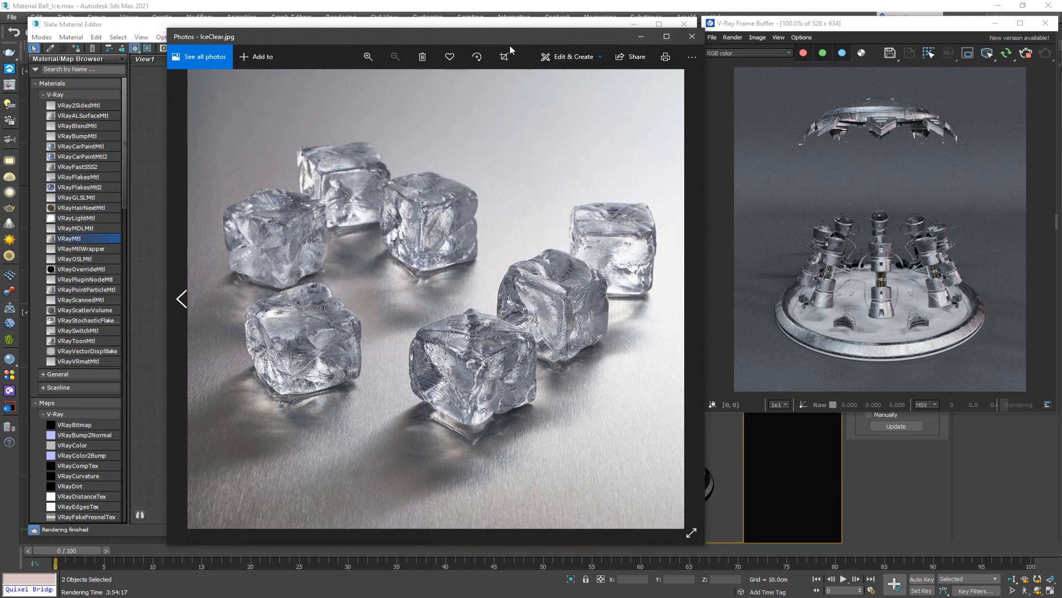
left_click_drag(509, 45, 490, 64)
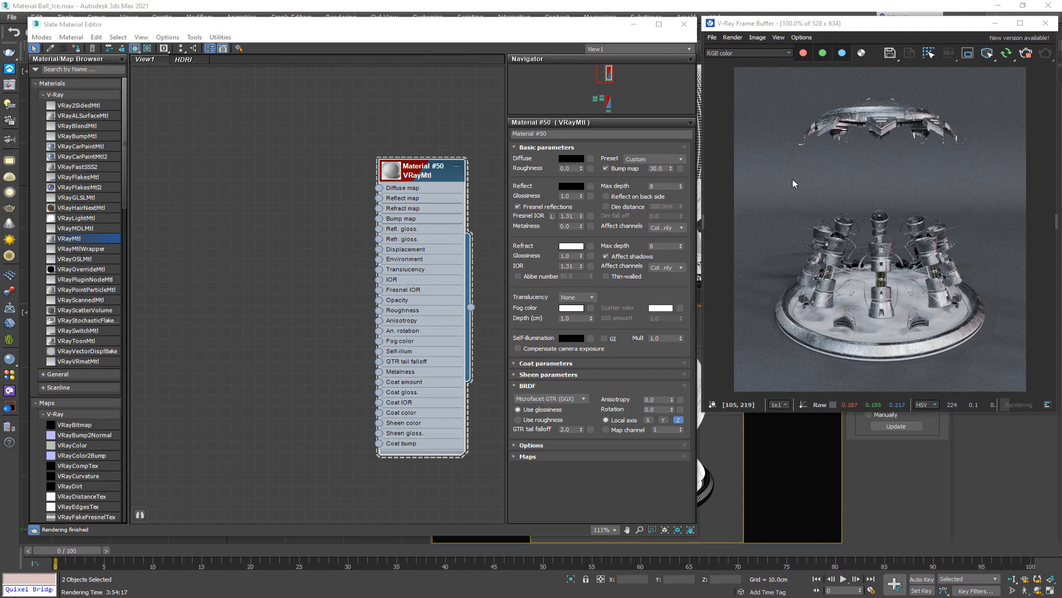
left_click_drag(522, 32, 381, 49)
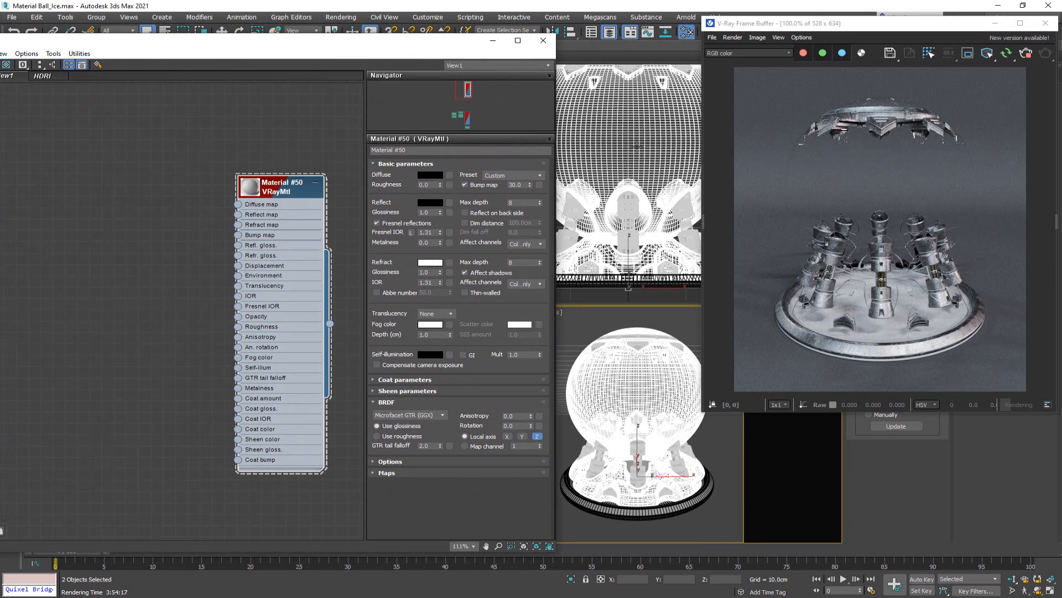
left_click_drag(421, 45, 562, 28)
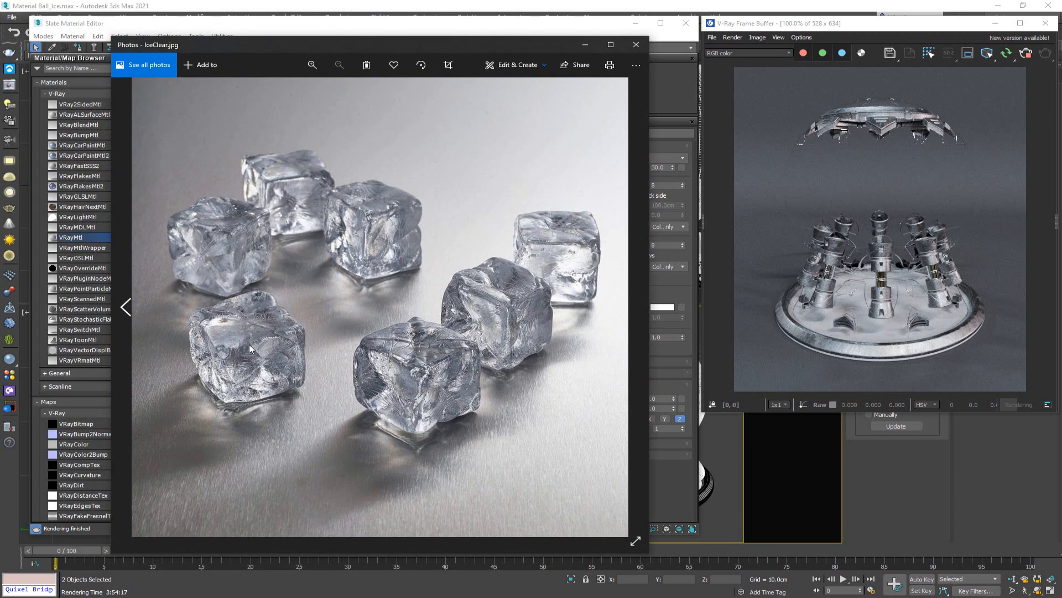
- Examine the surface detail and irregularities of the individual ice cubes up close in IceClear.jpg
scroll(249, 344, "up", 6)
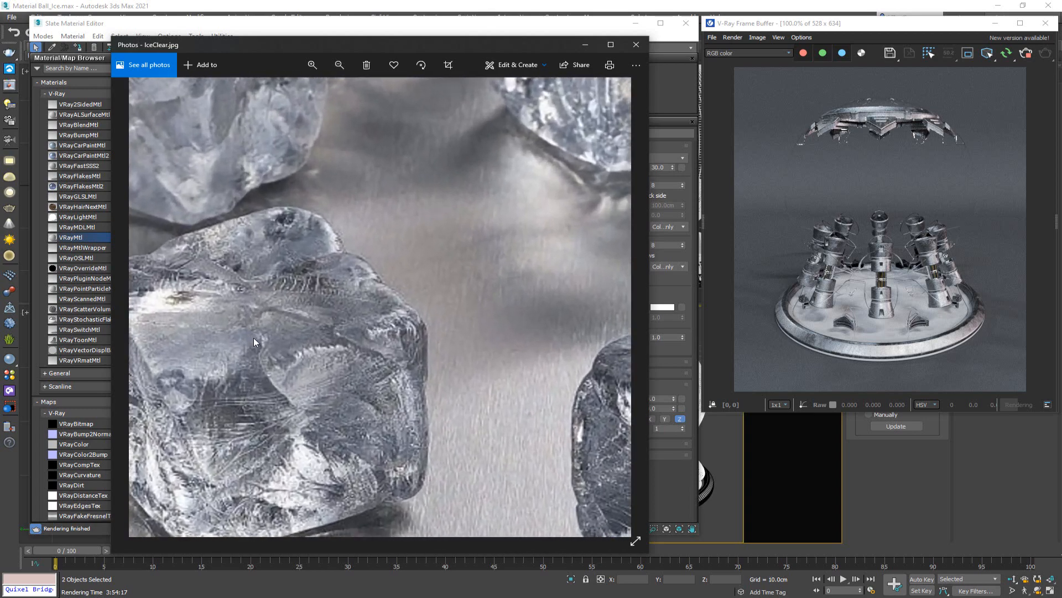
scroll(254, 339, "up", 1)
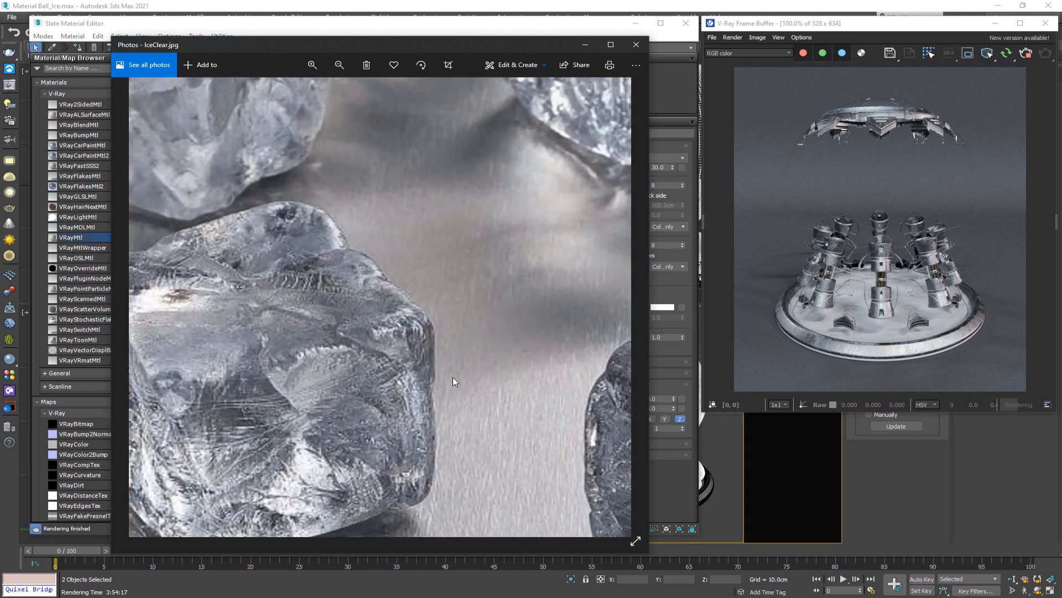
left_click_drag(453, 377, 360, 321)
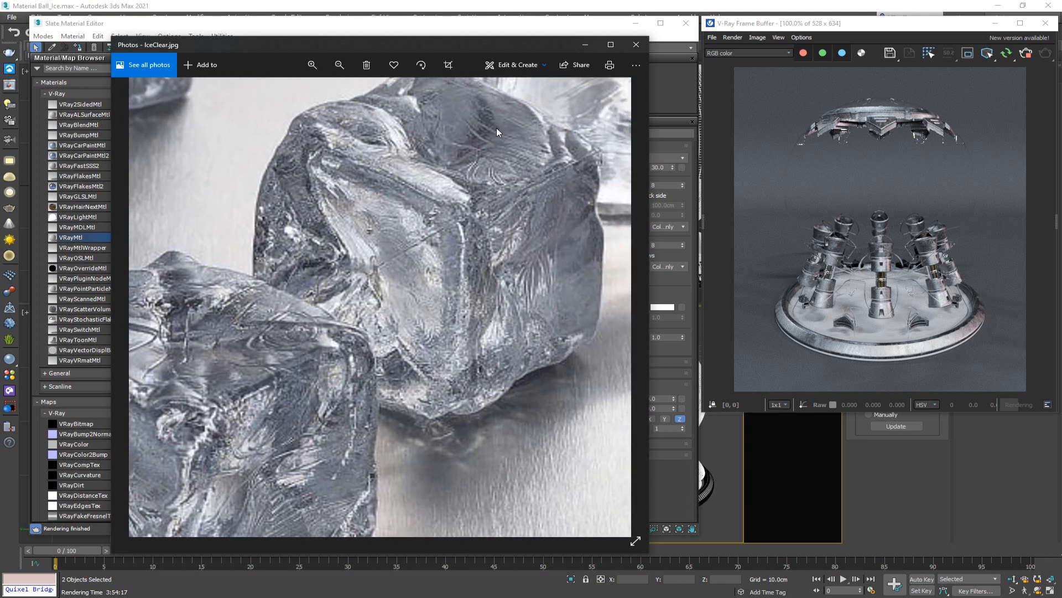
left_click_drag(219, 383, 403, 264)
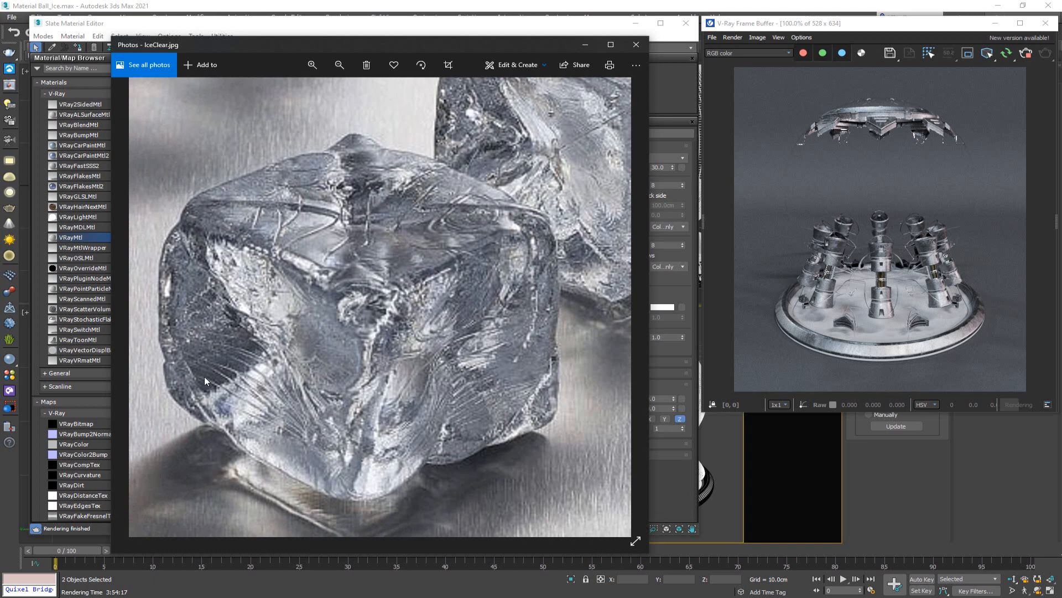
scroll(430, 381, "down", 5)
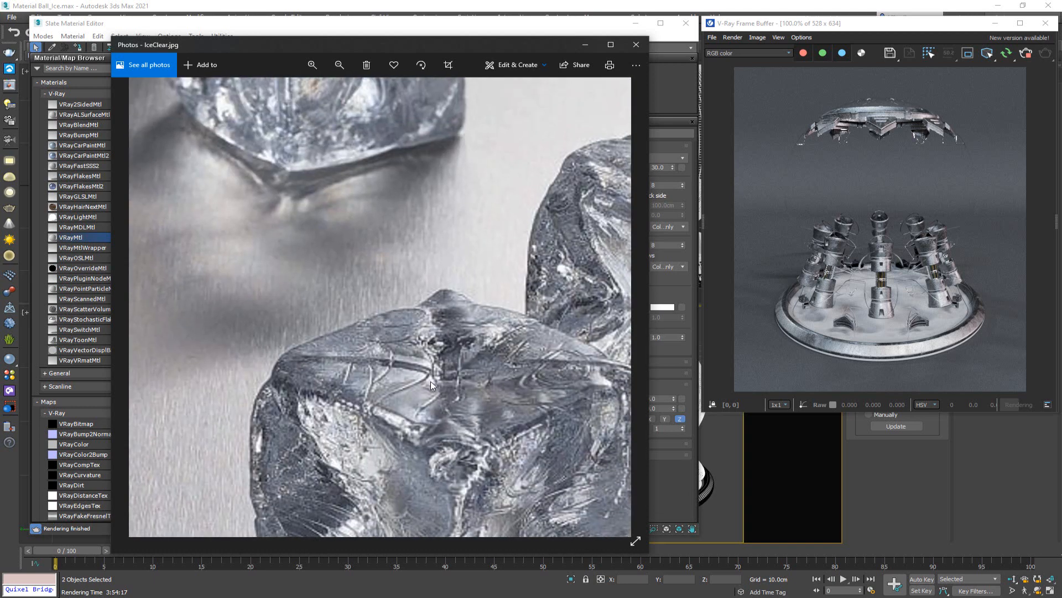
scroll(432, 392, "down", 3)
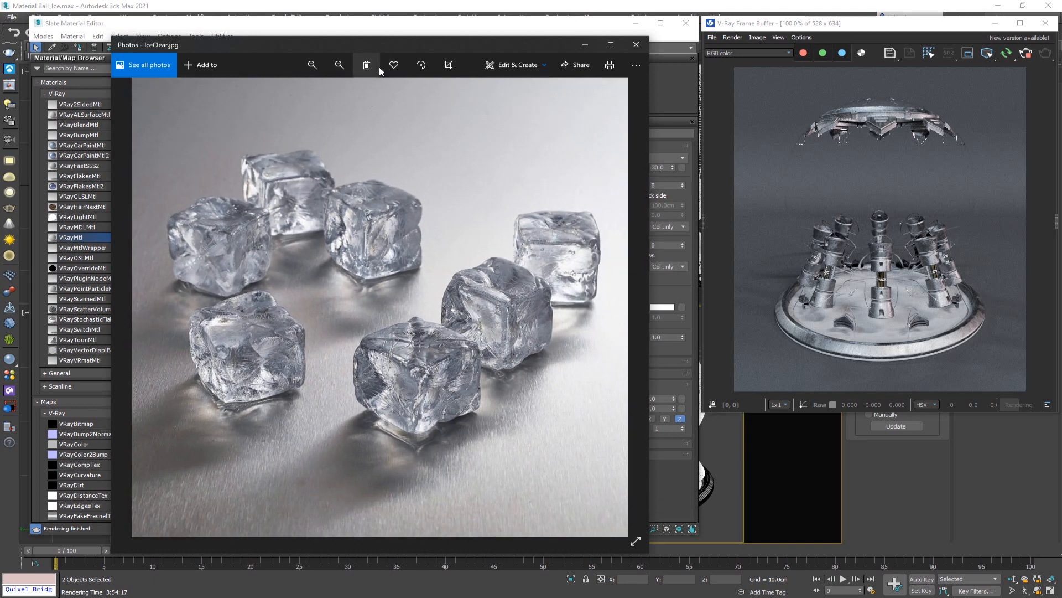
left_click_drag(390, 47, 1061, 78)
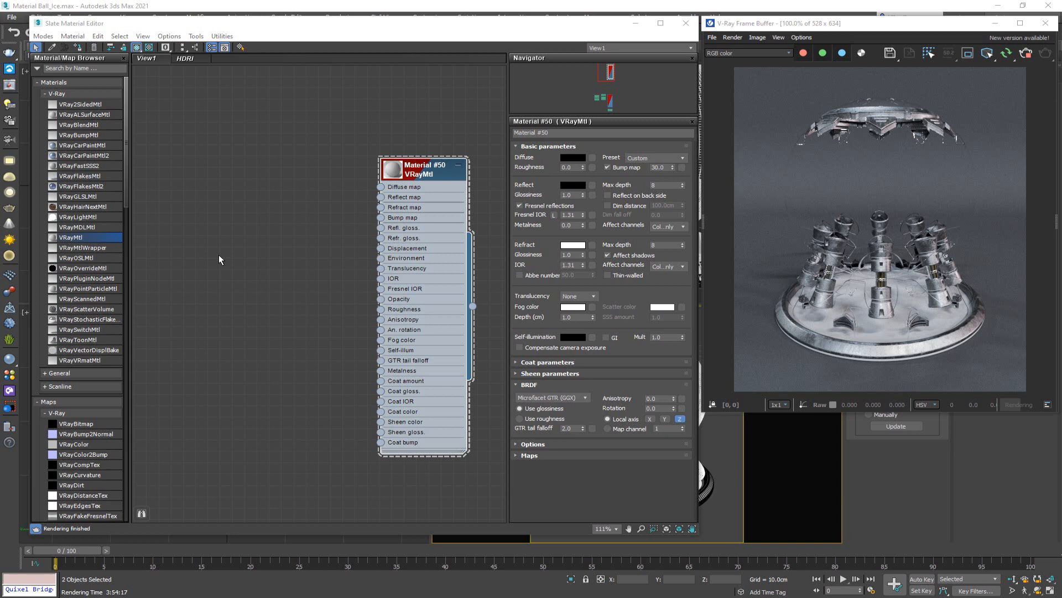
- Assign a VRayBitmap map to the bump slot of Material #50
right_click(421, 173)
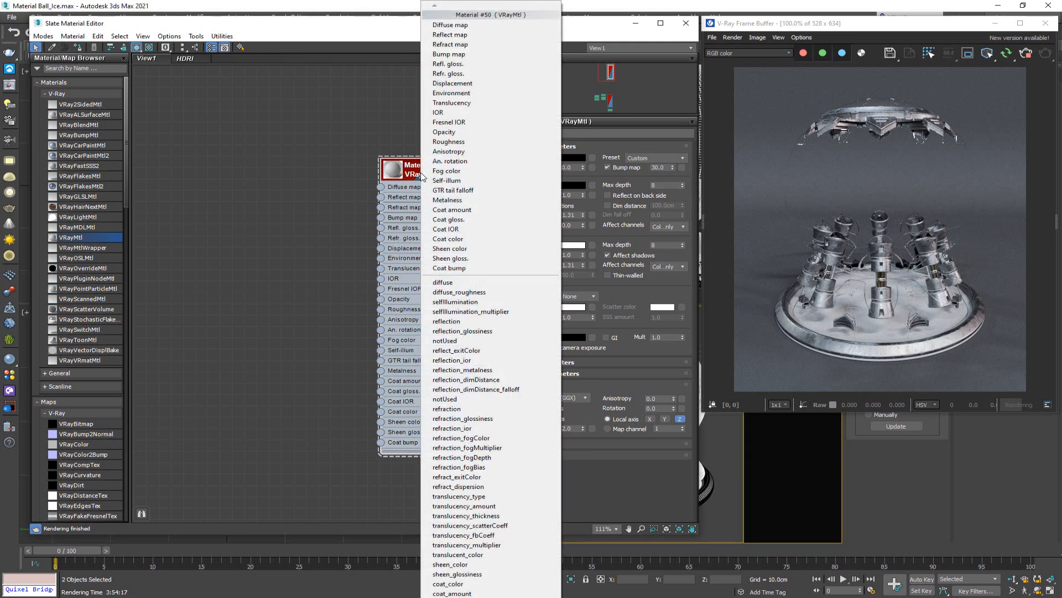
left_click(412, 173)
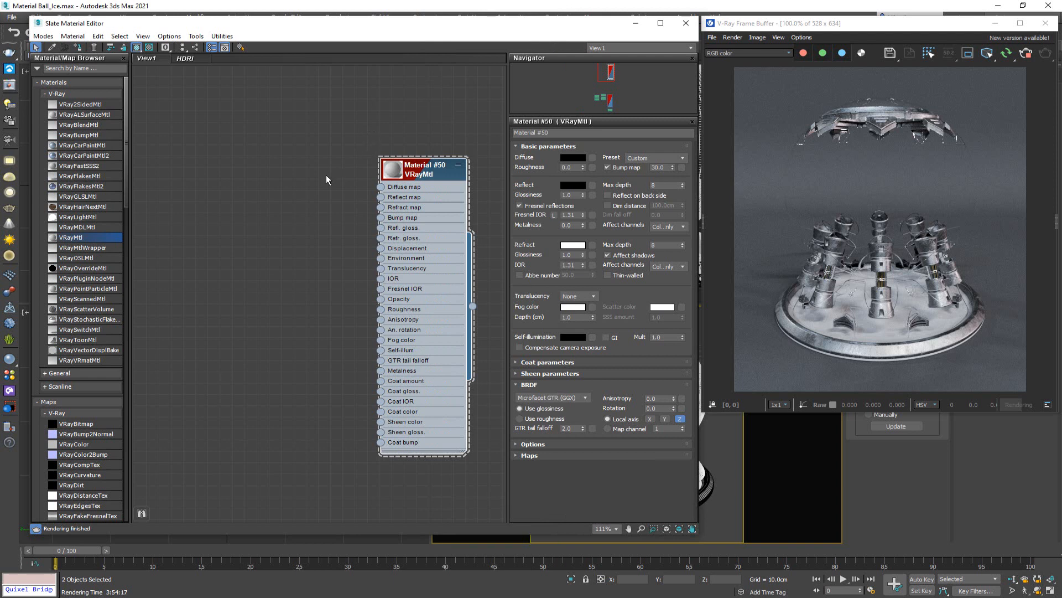
middle_click_drag(327, 180, 302, 192)
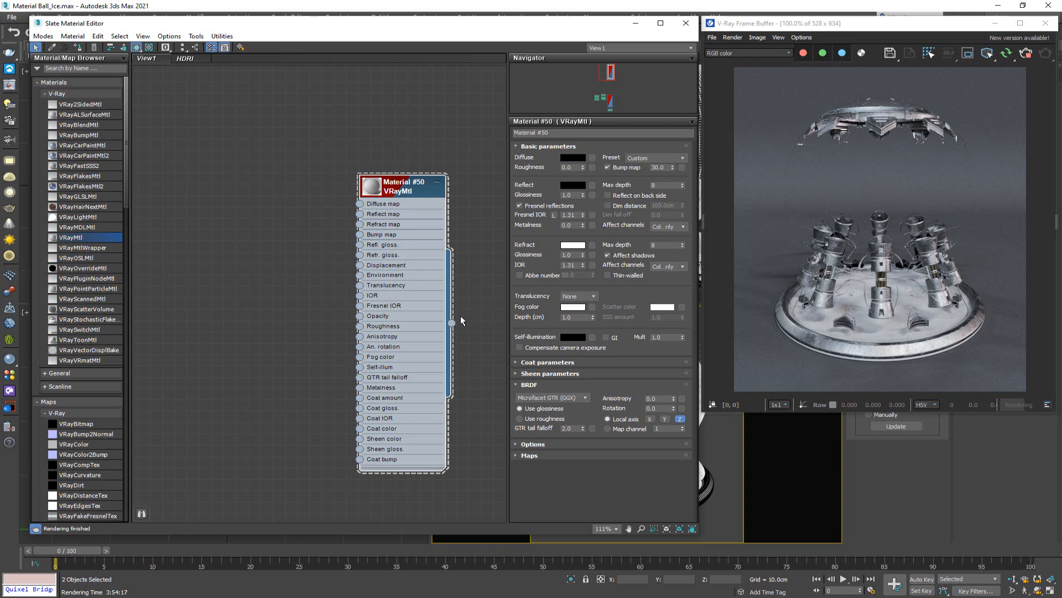
scroll(460, 316, "down", 1)
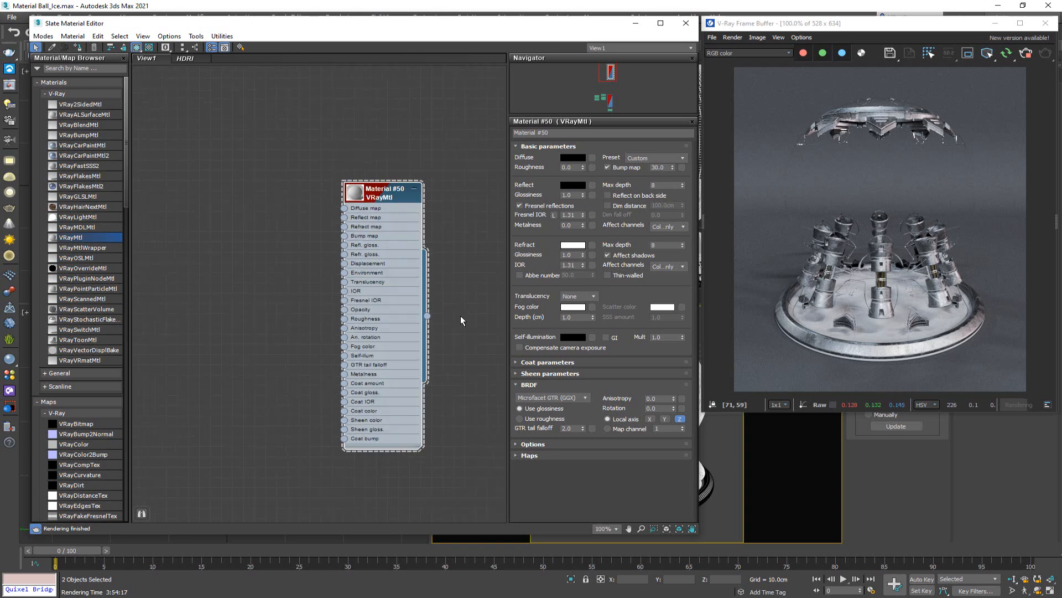
left_click(683, 167)
scroll(298, 284, "down", 8)
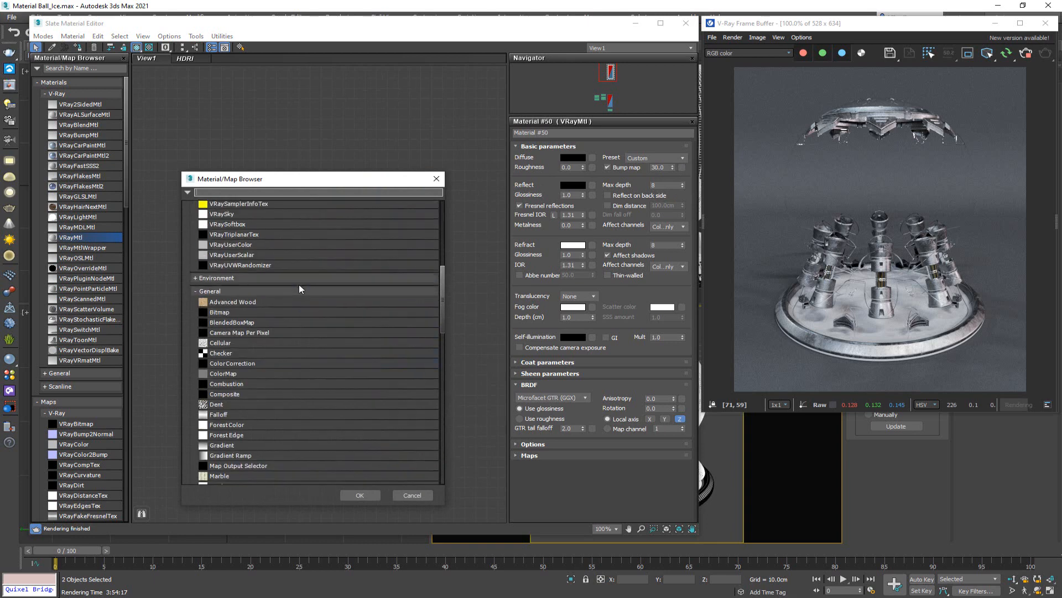
scroll(299, 284, "up", 5)
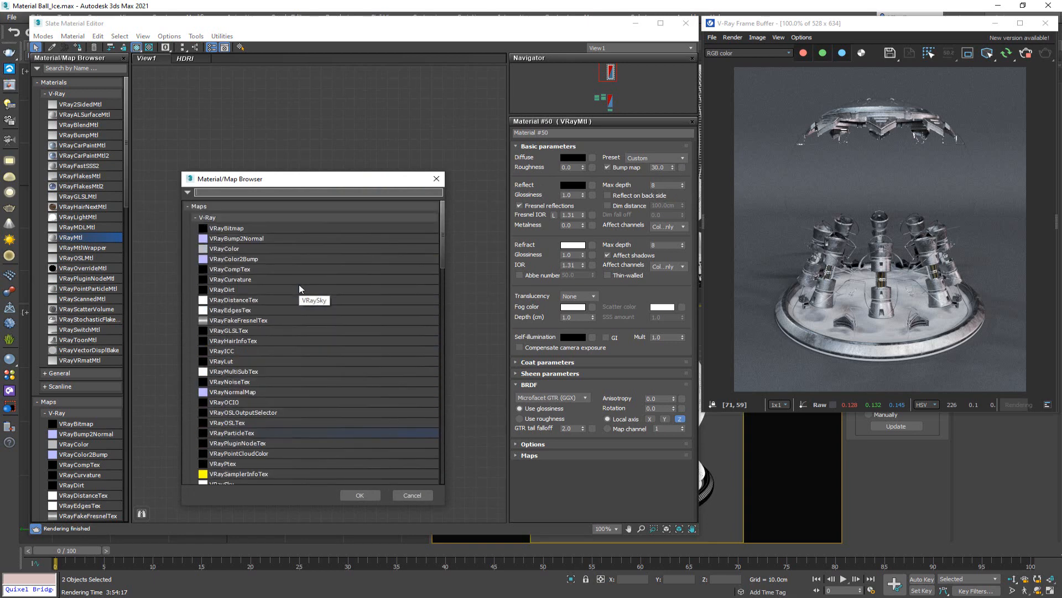
double_click(249, 232)
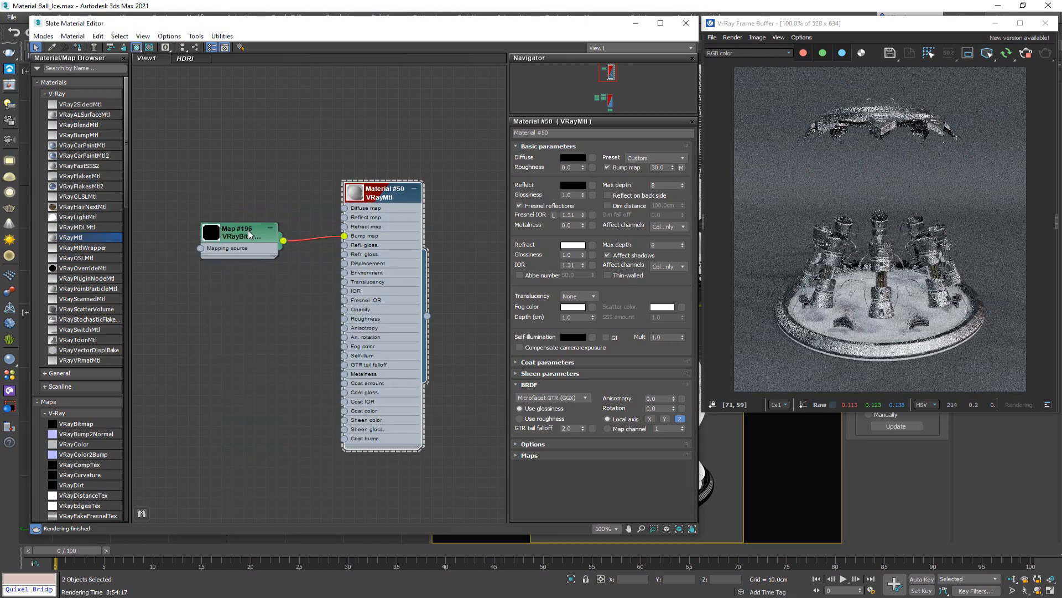
- Load the Corrugated_Metal_Light texture from the Seamless folder into the VRayBitmap feeding the bump
double_click(248, 236)
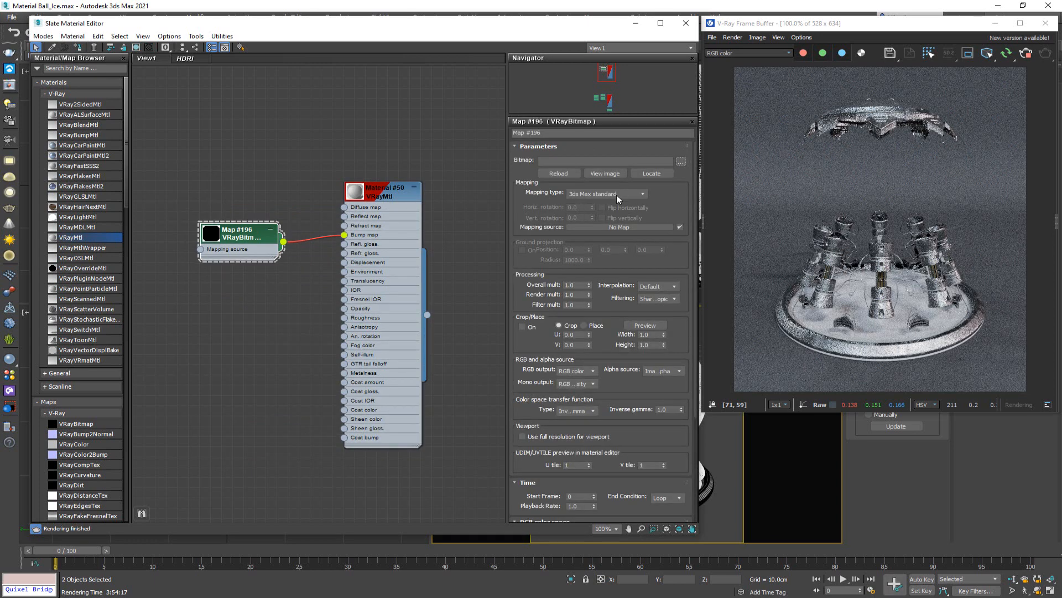
left_click(681, 162)
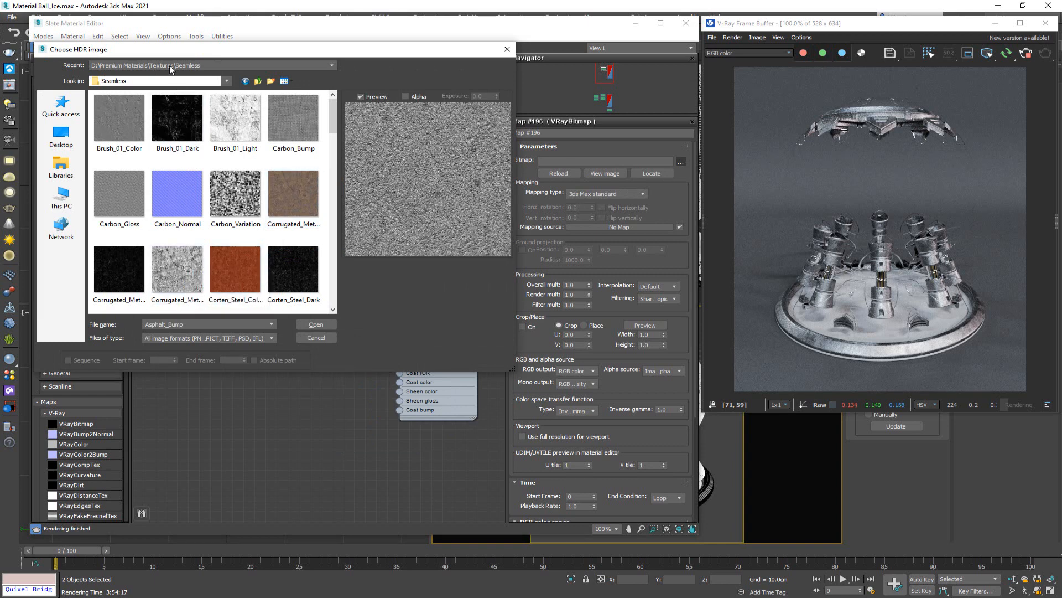
left_click(180, 270)
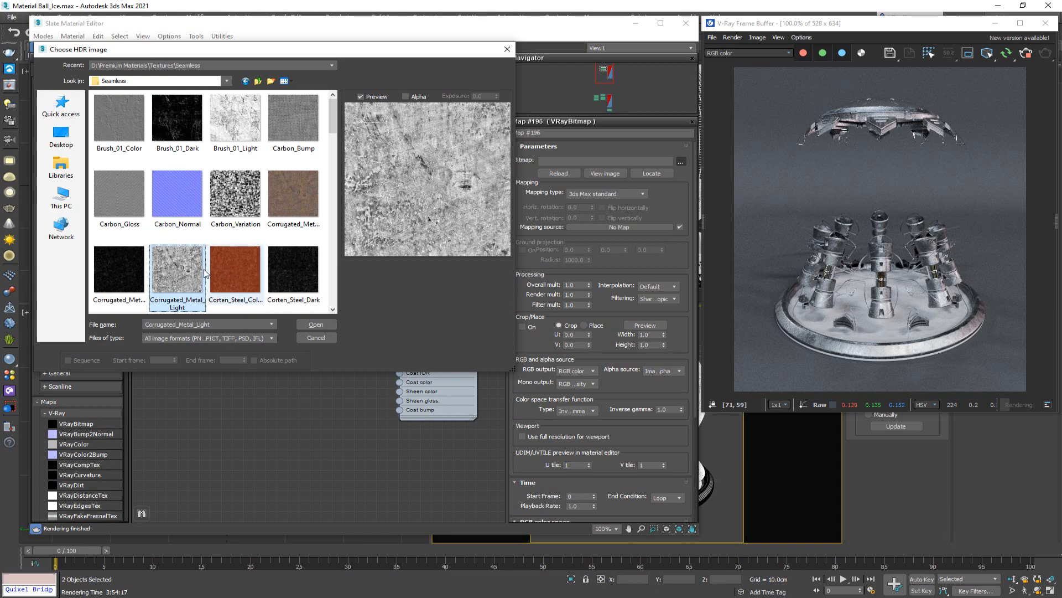
left_click(316, 325)
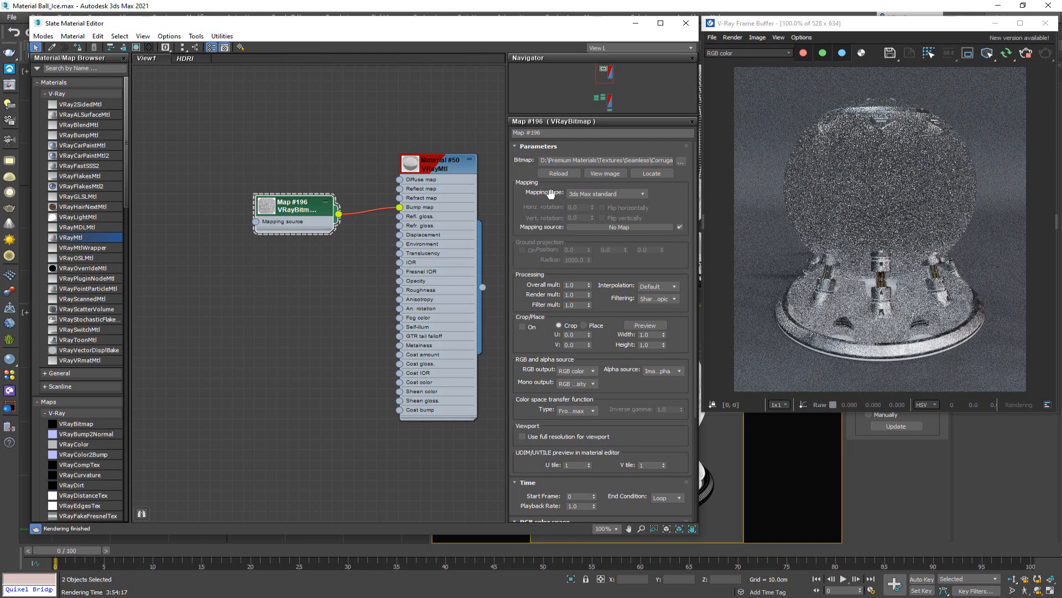
- Set the bump map amount of Material #50 to 5
double_click(442, 161)
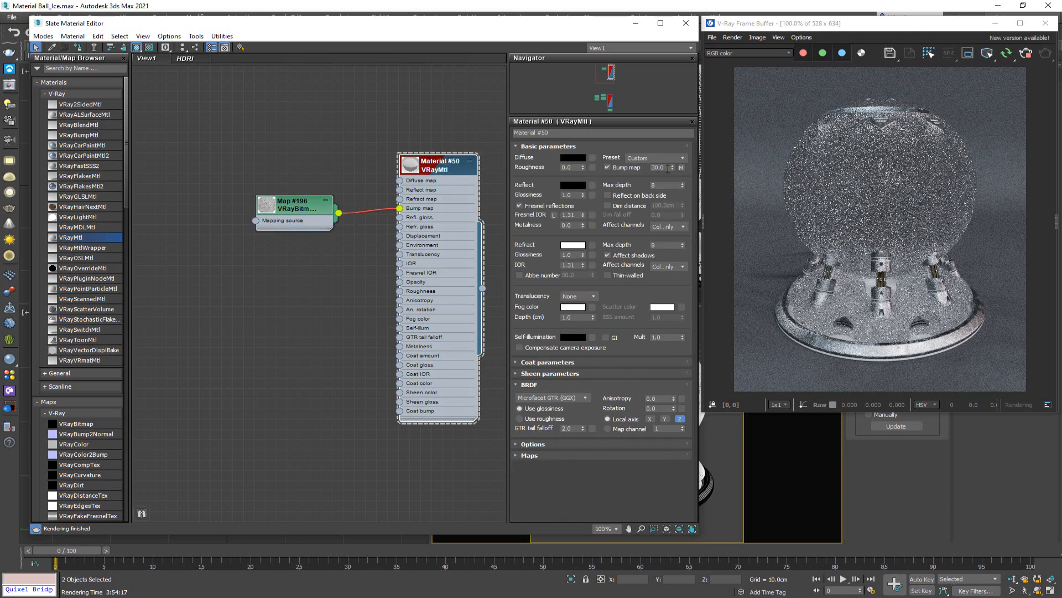
double_click(668, 168)
type("5")
key("Return")
- Limit the interactive render to a region over the upper-left part of the ball and inspect the bump detail there
left_click(968, 53)
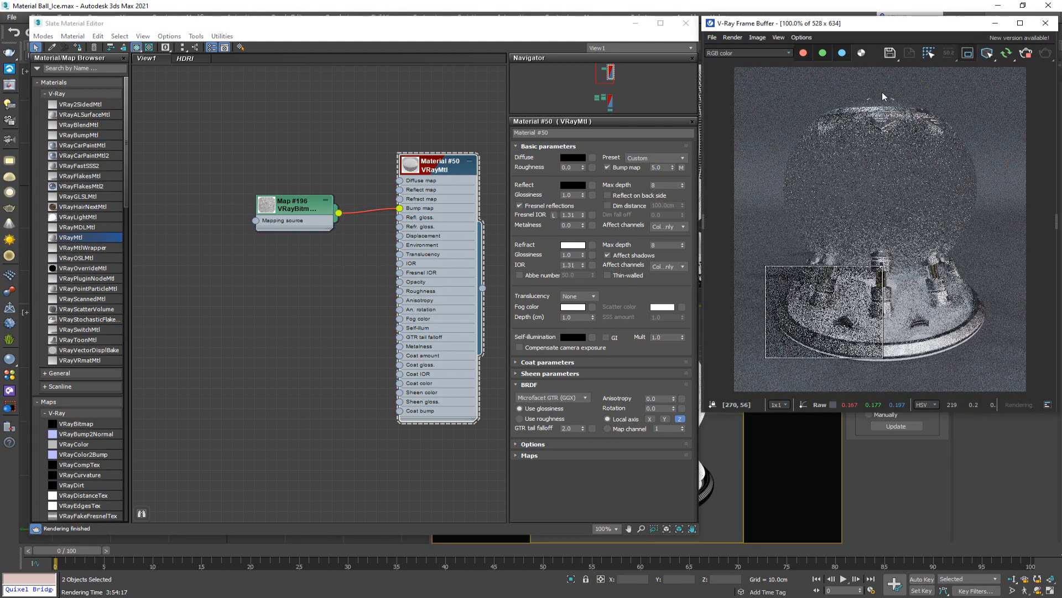
left_click_drag(883, 90, 762, 194)
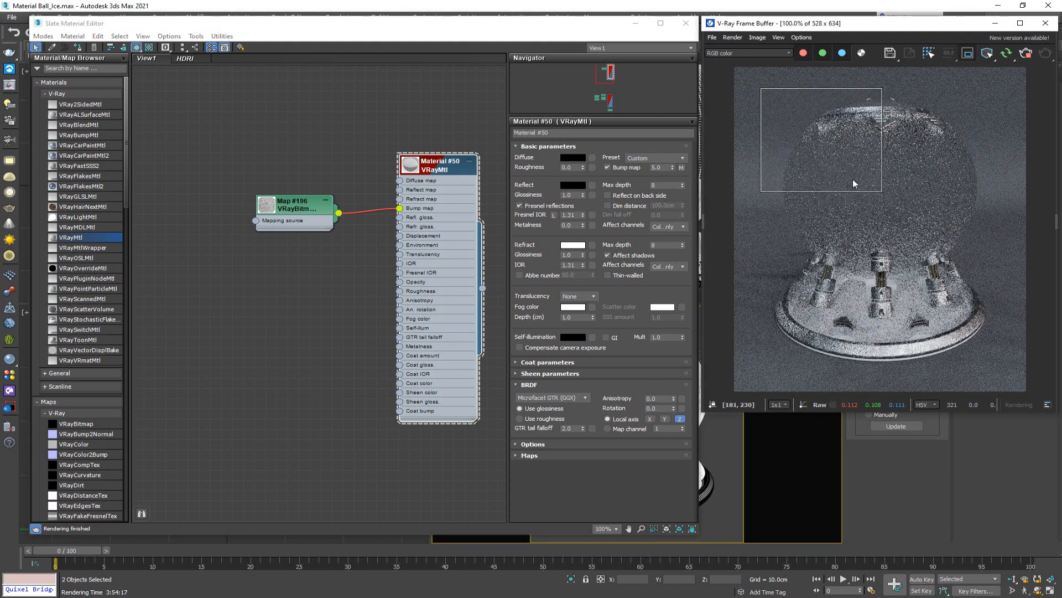
scroll(868, 165, "up", 3)
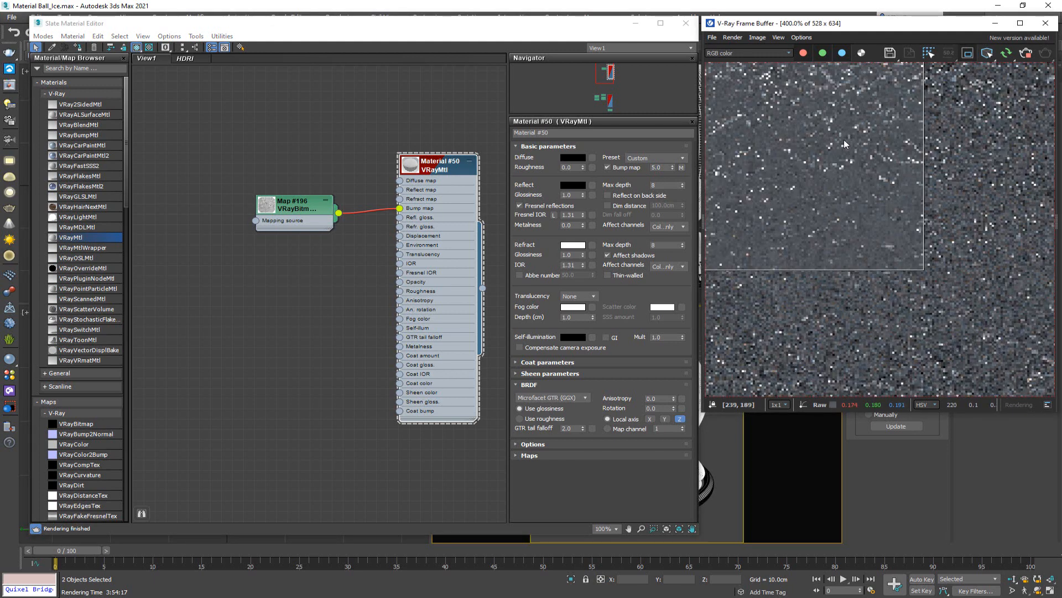
scroll(878, 192, "down", 3)
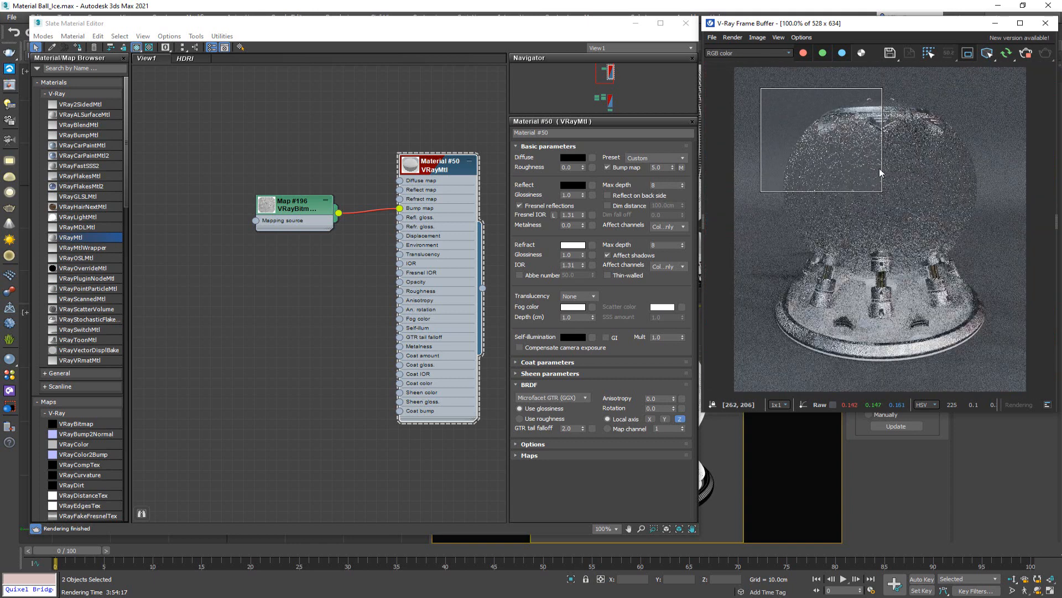
scroll(880, 169, "up", 1)
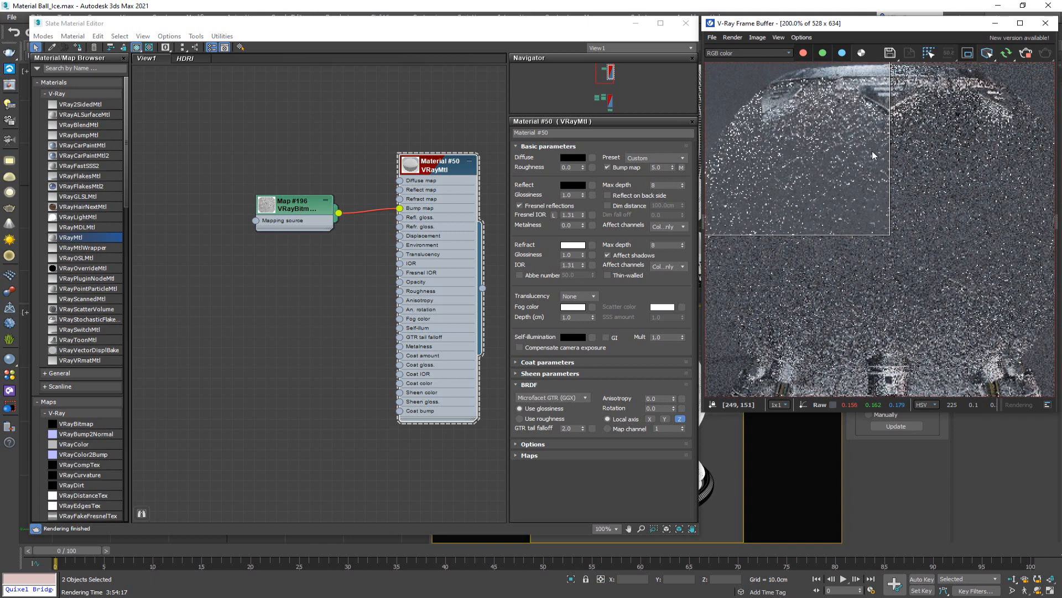
scroll(866, 152, "down", 1)
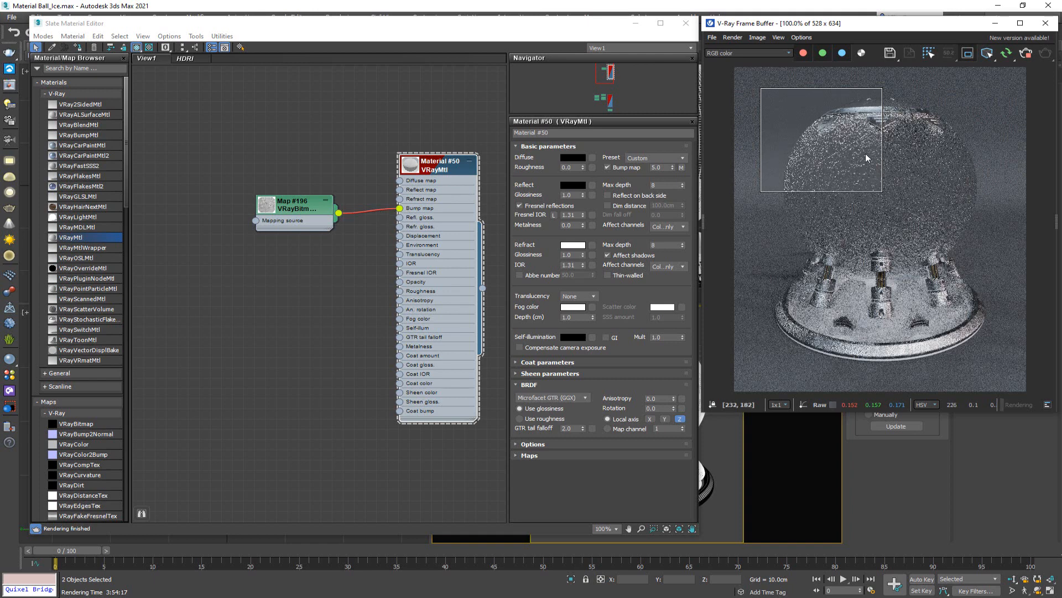
scroll(868, 153, "up", 1)
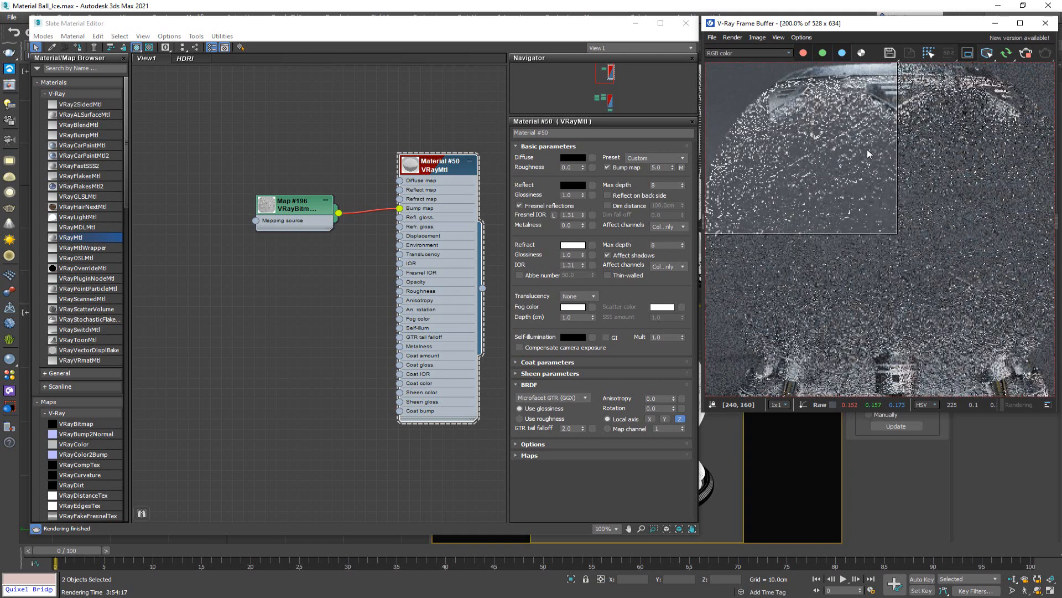
scroll(867, 153, "down", 1)
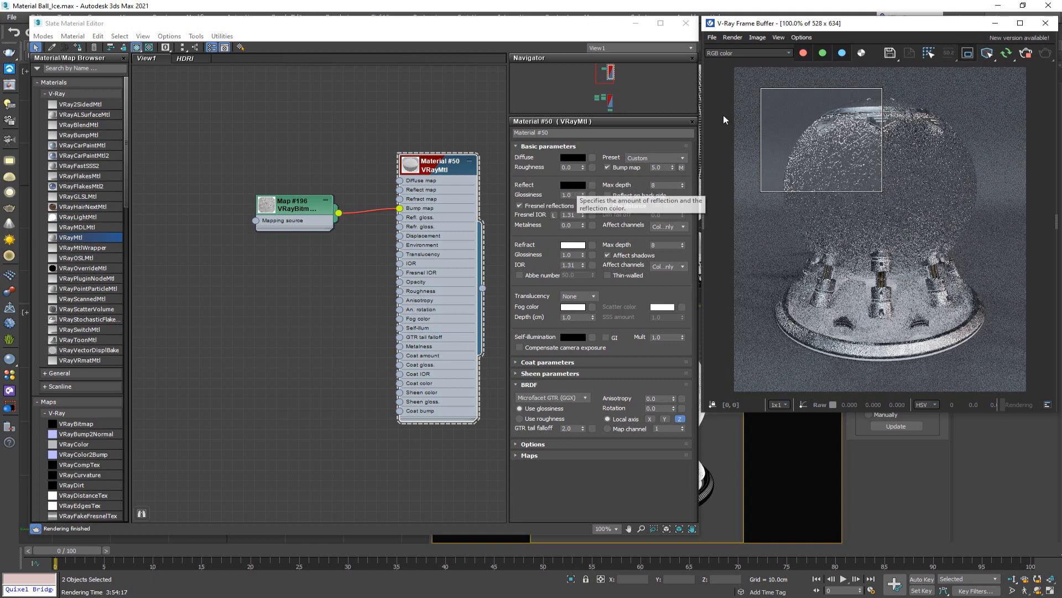
- Check the VRayReflection and VRayRefraction render elements of the ball, and return to the RGB color view
left_click(740, 54)
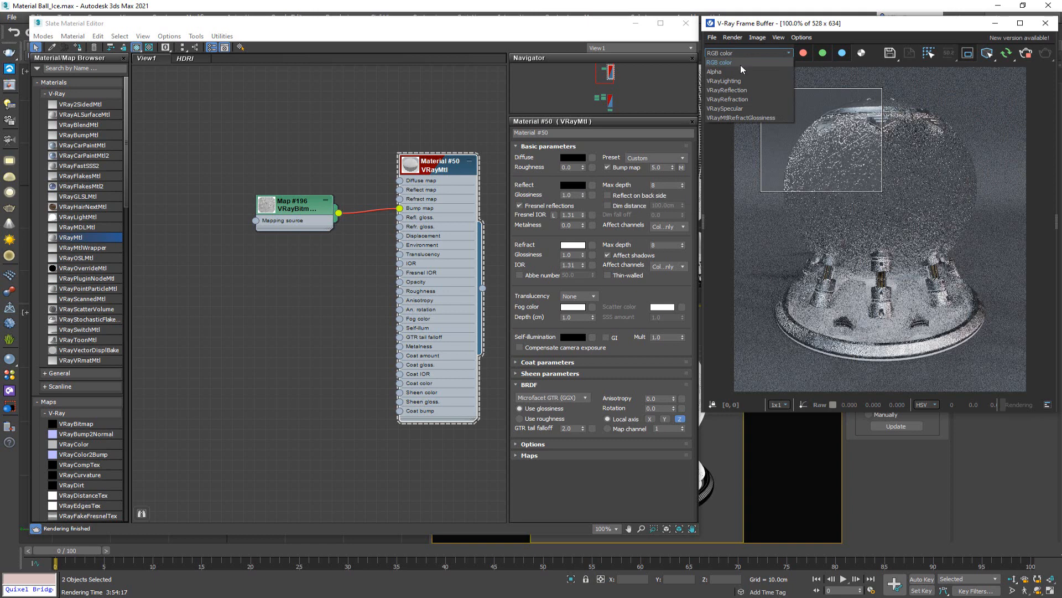
left_click(742, 91)
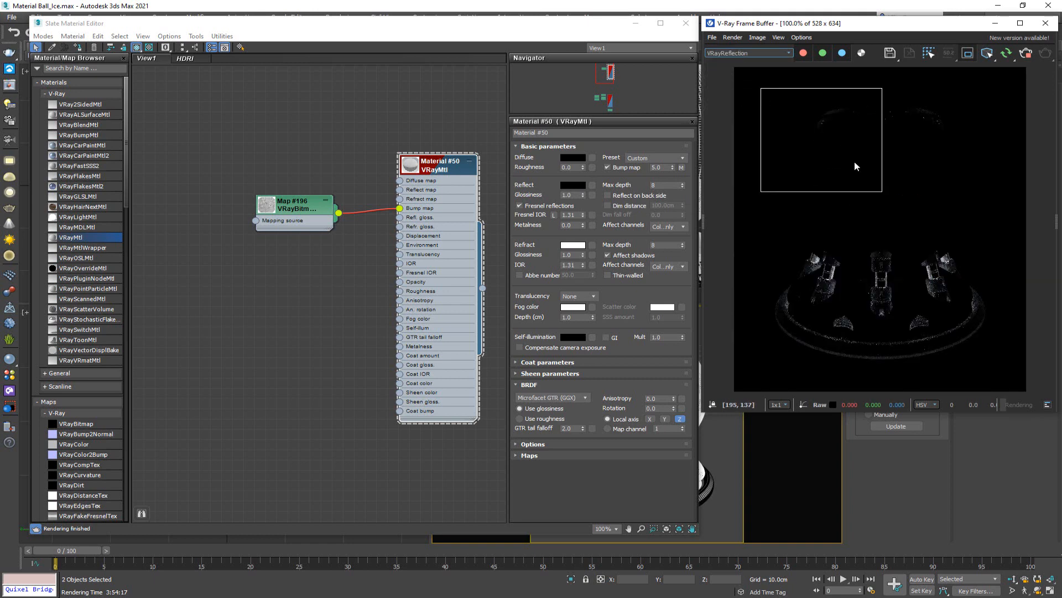
left_click(757, 52)
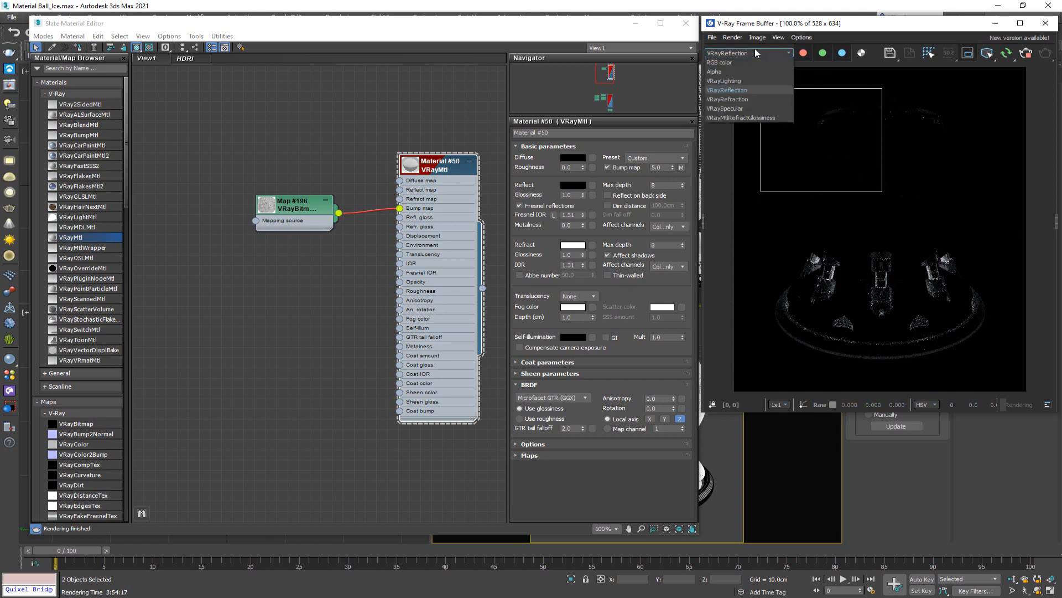
left_click(751, 99)
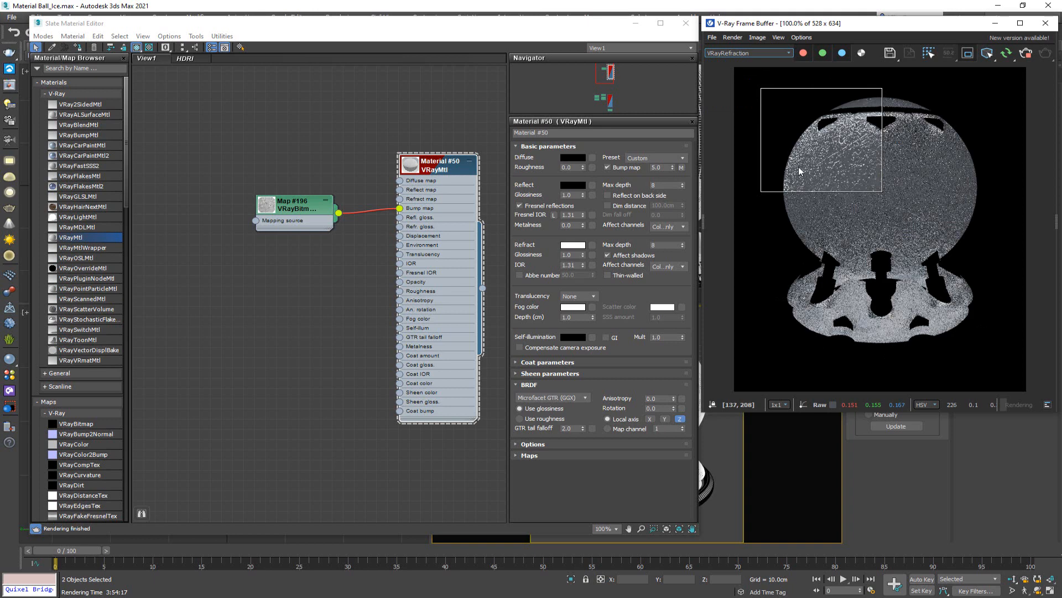
left_click(785, 53)
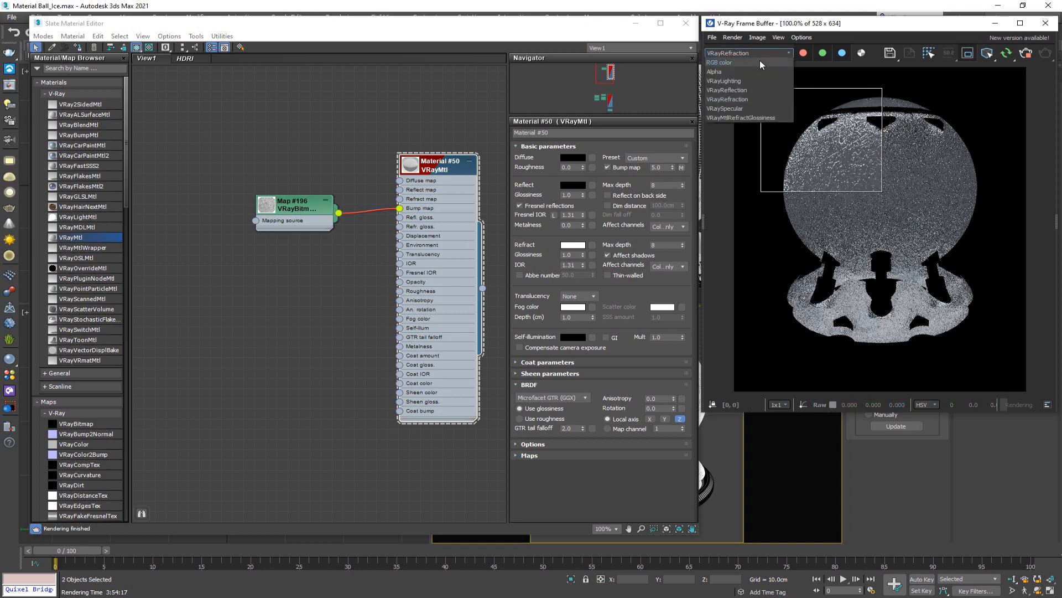
left_click(759, 62)
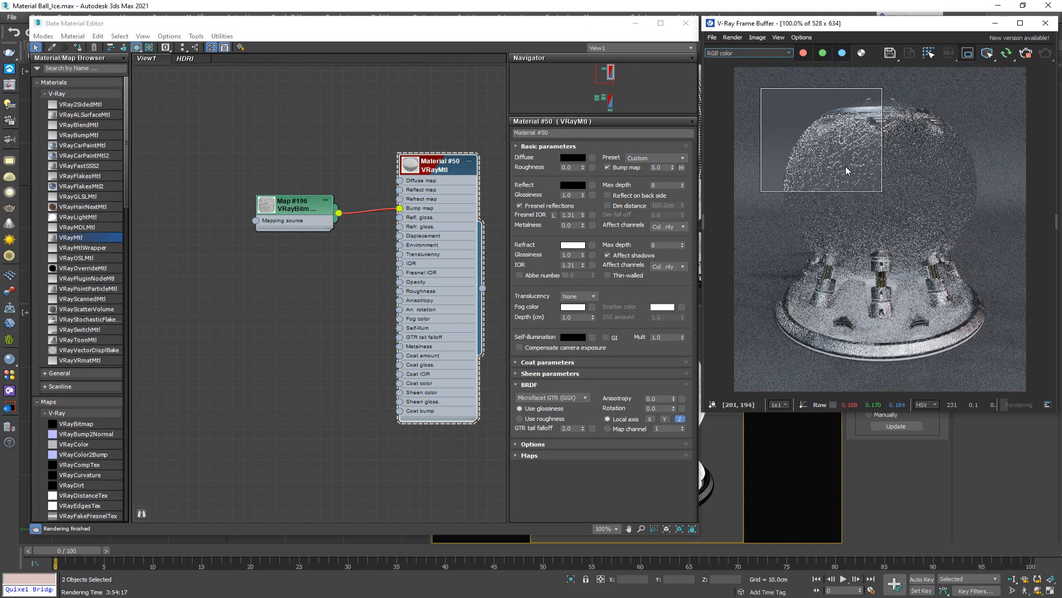
- Set the bump map amount of Material #50 to 2 and inspect the rendered region up close
left_click_drag(668, 168, 639, 167)
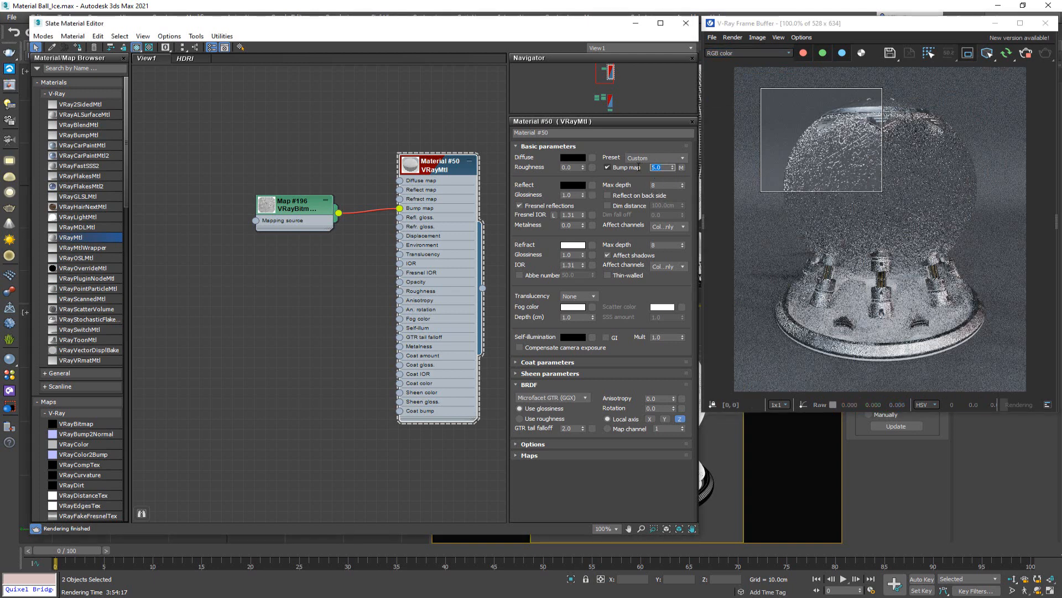
type("2")
key("Return")
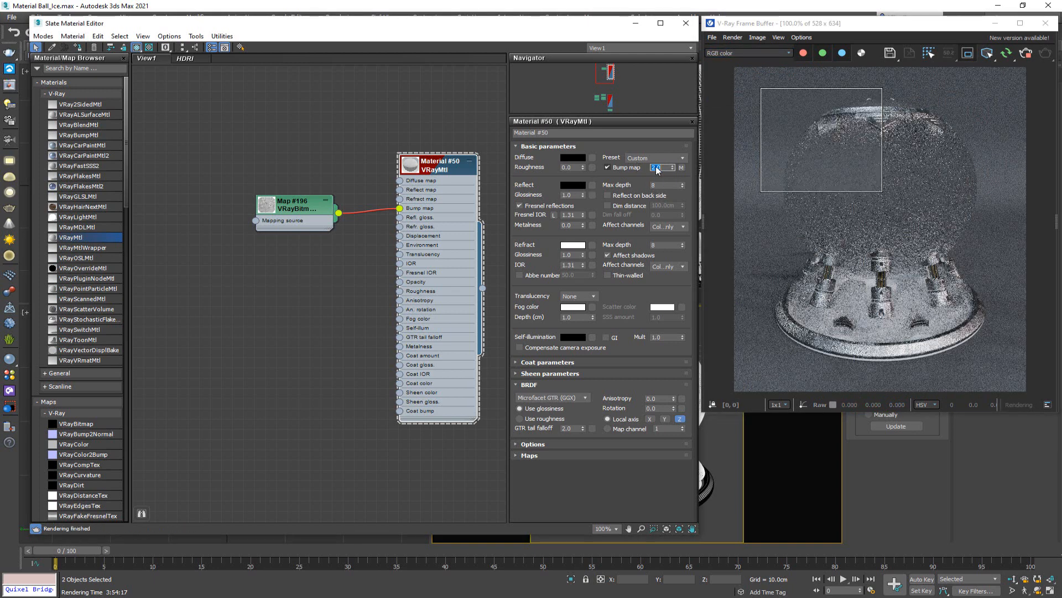
scroll(875, 144, "up", 4)
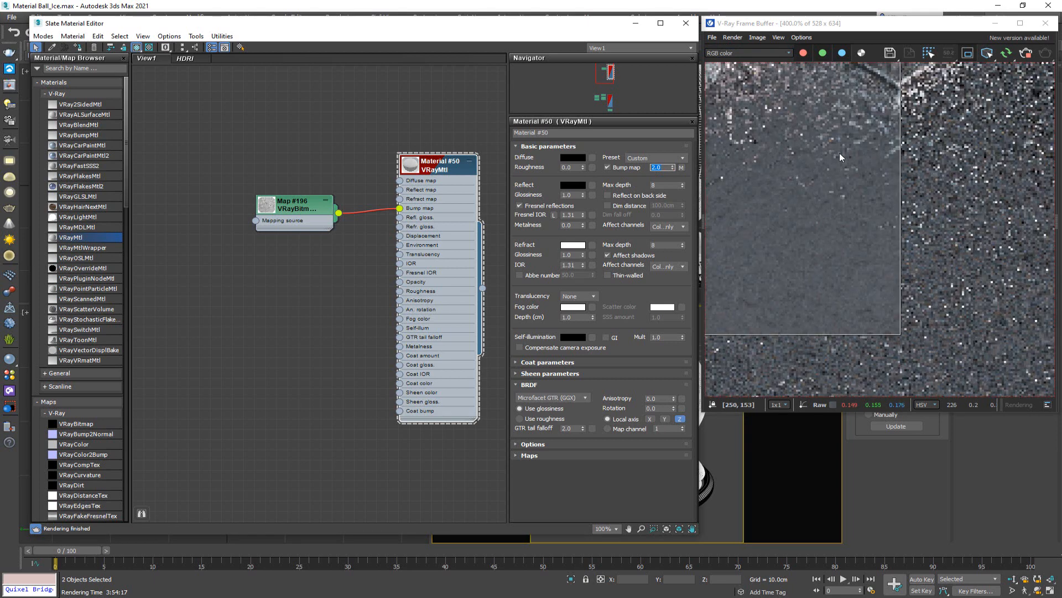
scroll(846, 169, "down", 2)
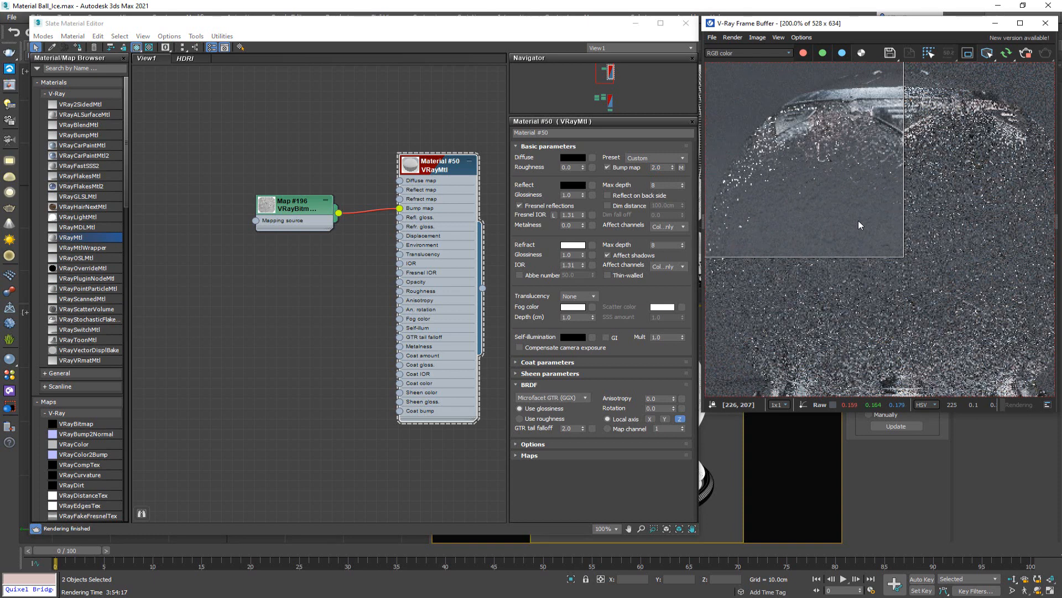
scroll(894, 222, "down", 2)
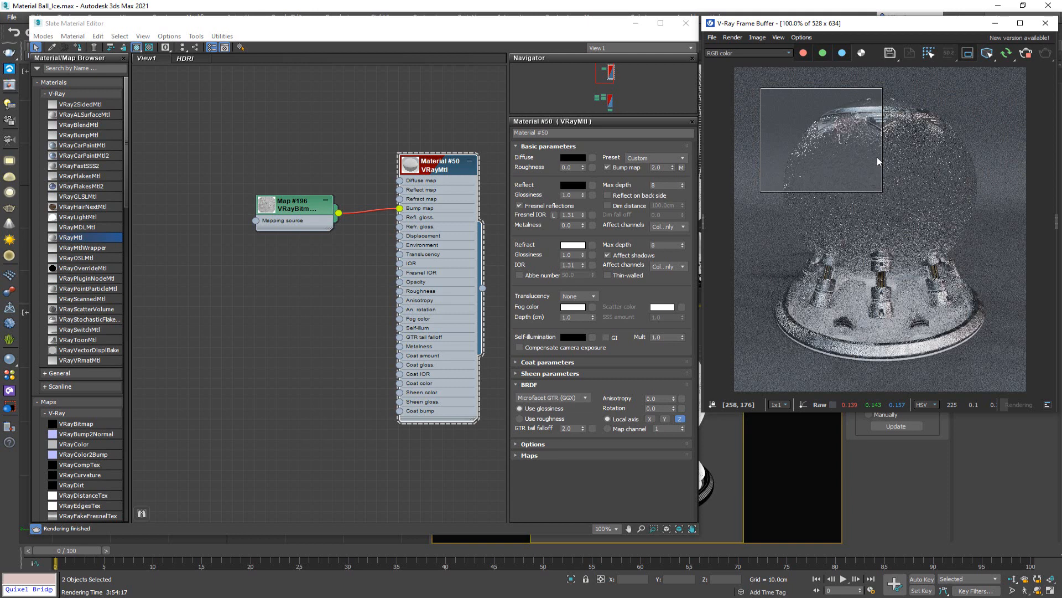
- Set the reflection color of Material #50 to a near-white grey with a value of 237
middle_click_drag(492, 311, 465, 298)
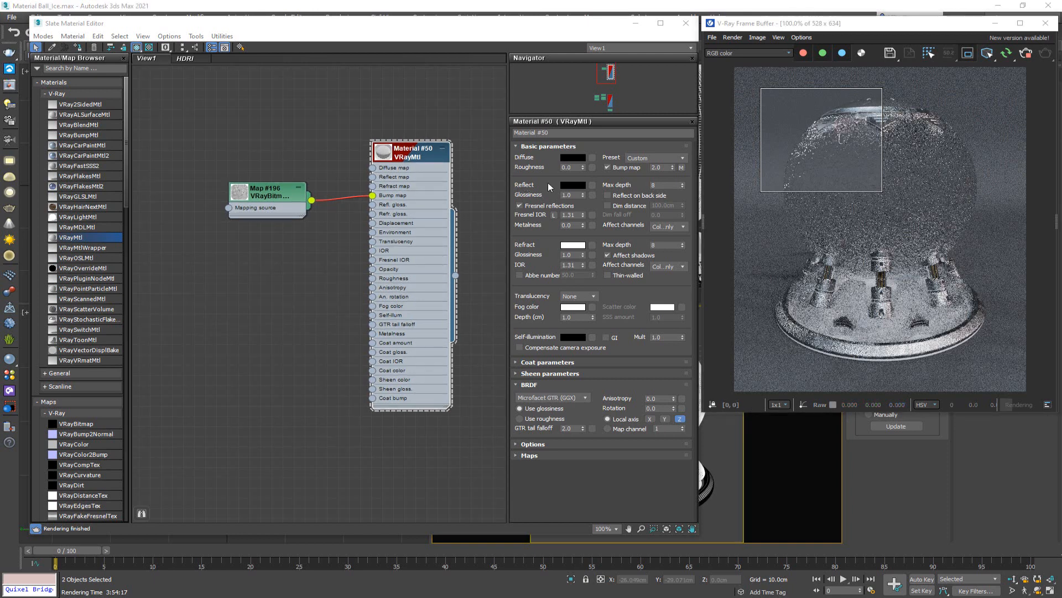
left_click(573, 186)
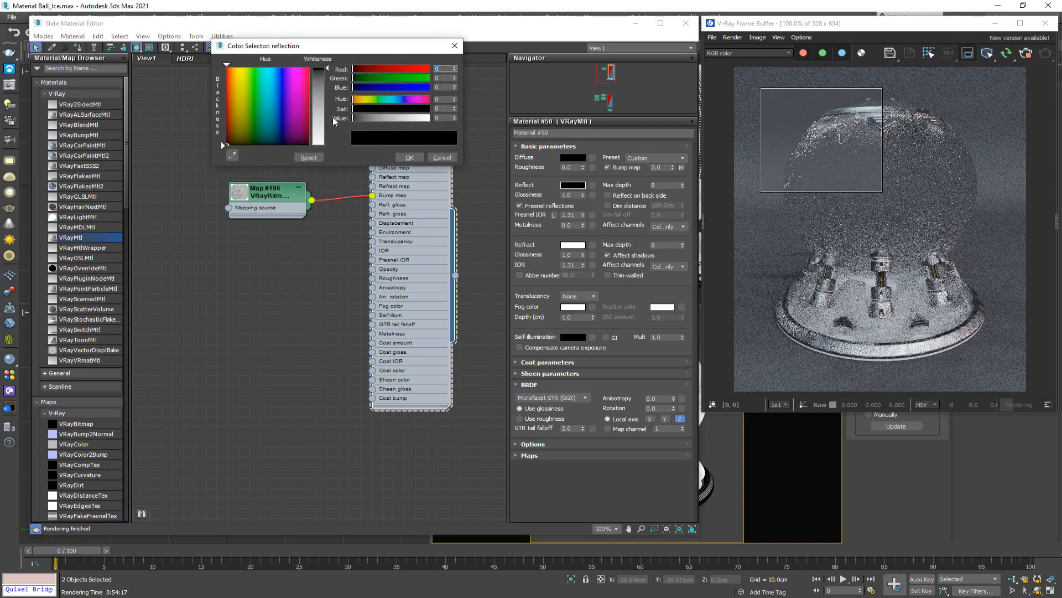
left_click_drag(324, 131, 326, 140)
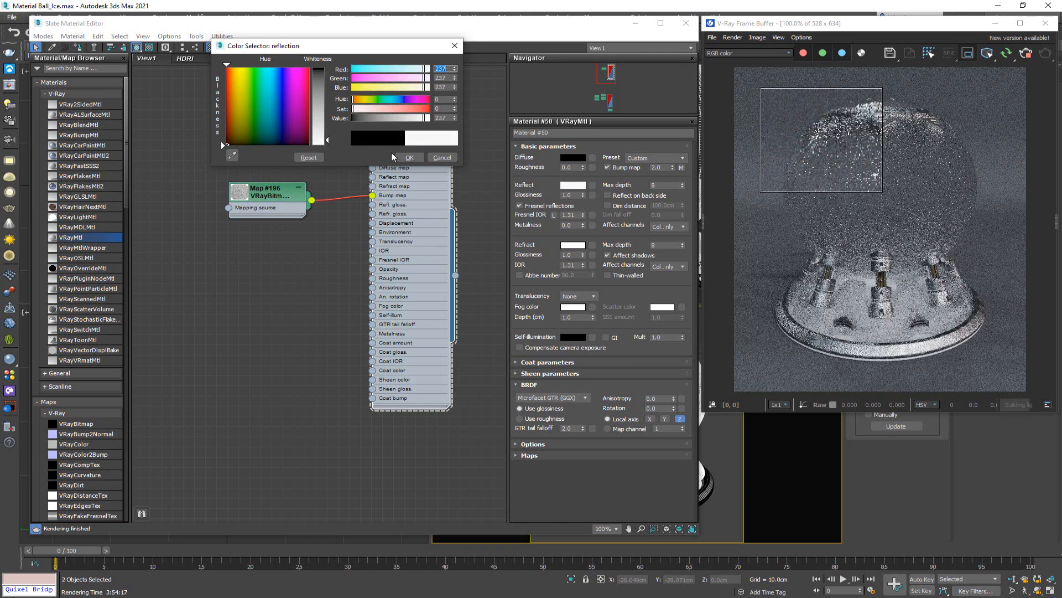
left_click(410, 157)
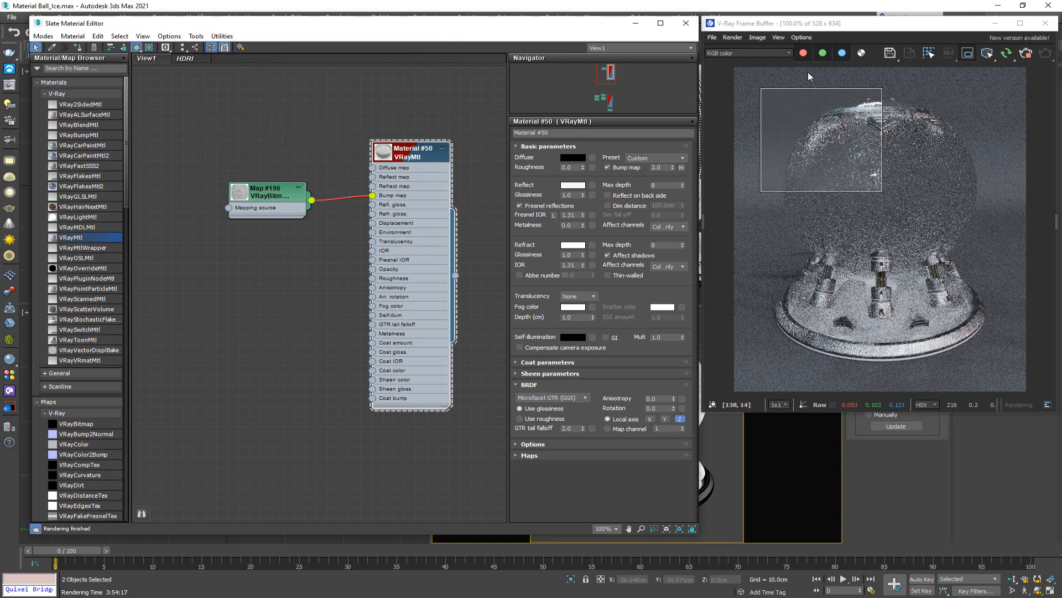
- Inspect the VRayReflection render element of the ball's region up close, and return to the RGB color view
left_click(769, 54)
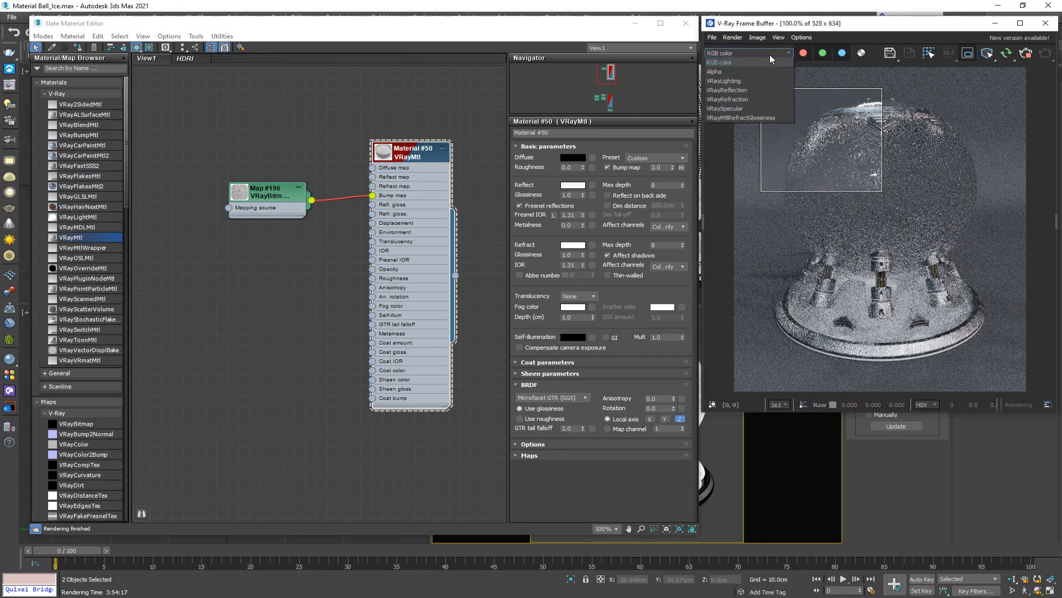
left_click(747, 90)
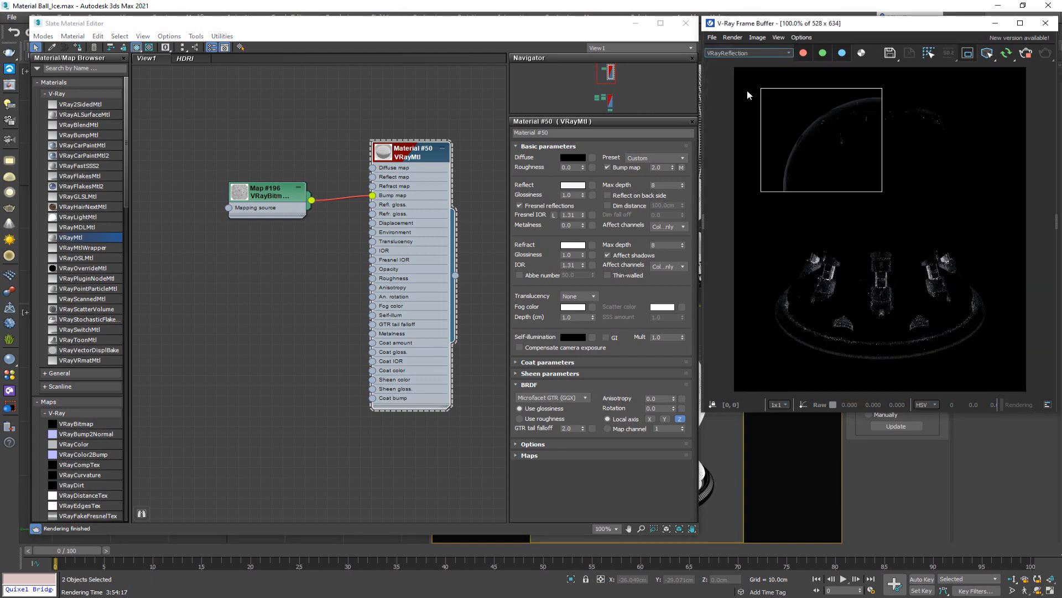
scroll(817, 166, "up", 2)
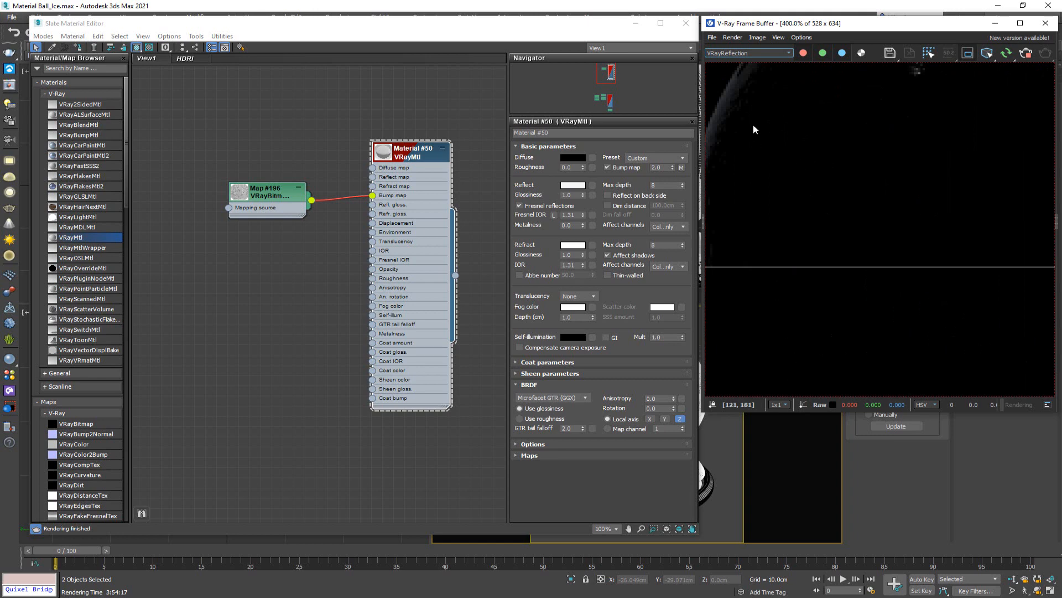
scroll(758, 139, "down", 2)
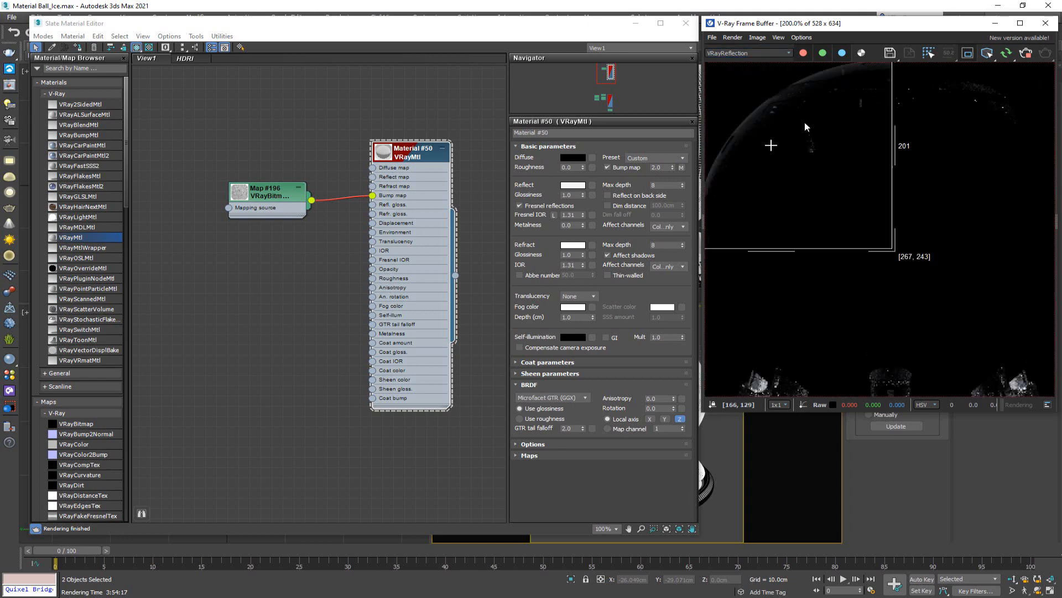
left_click(741, 53)
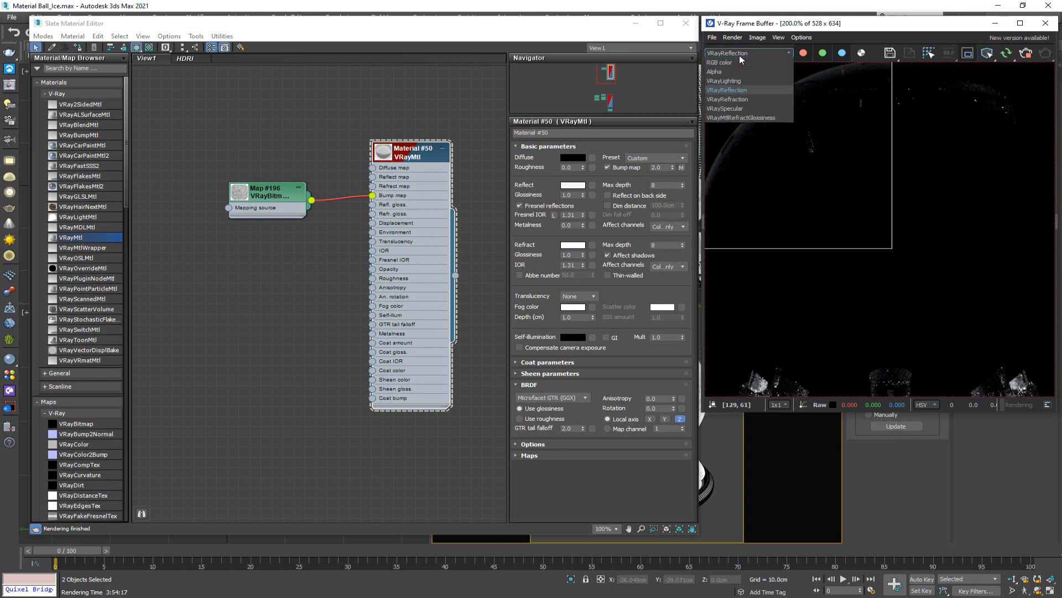
left_click(733, 62)
scroll(816, 168, "down", 1)
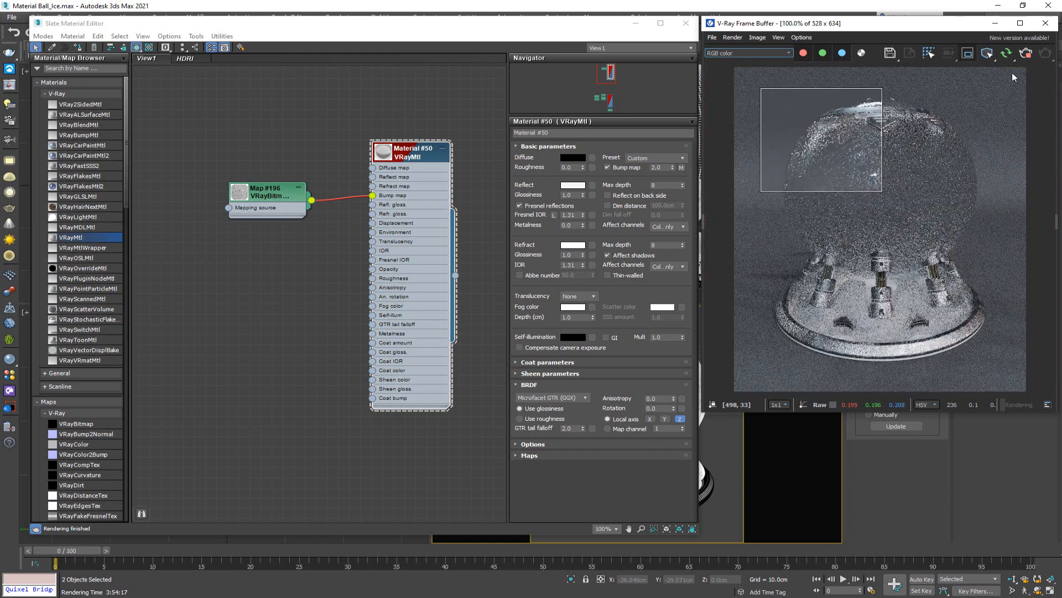
left_click(1006, 54)
scroll(853, 150, "up", 1)
middle_click_drag(871, 172, 865, 105)
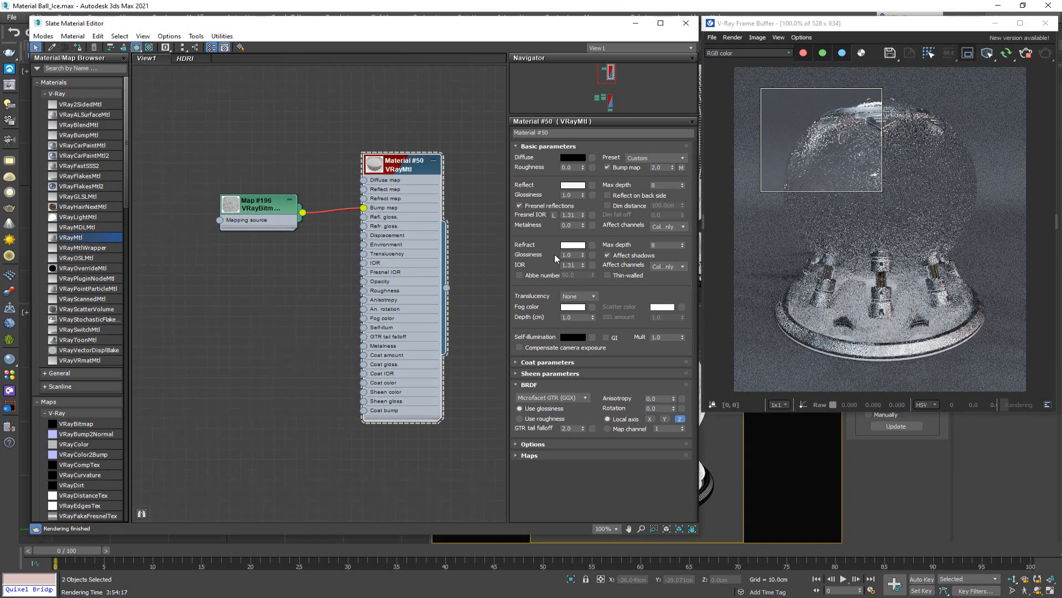
- Add a Composite map to the refraction glossiness of Material #50 and space the two map nodes apart
left_click(592, 257)
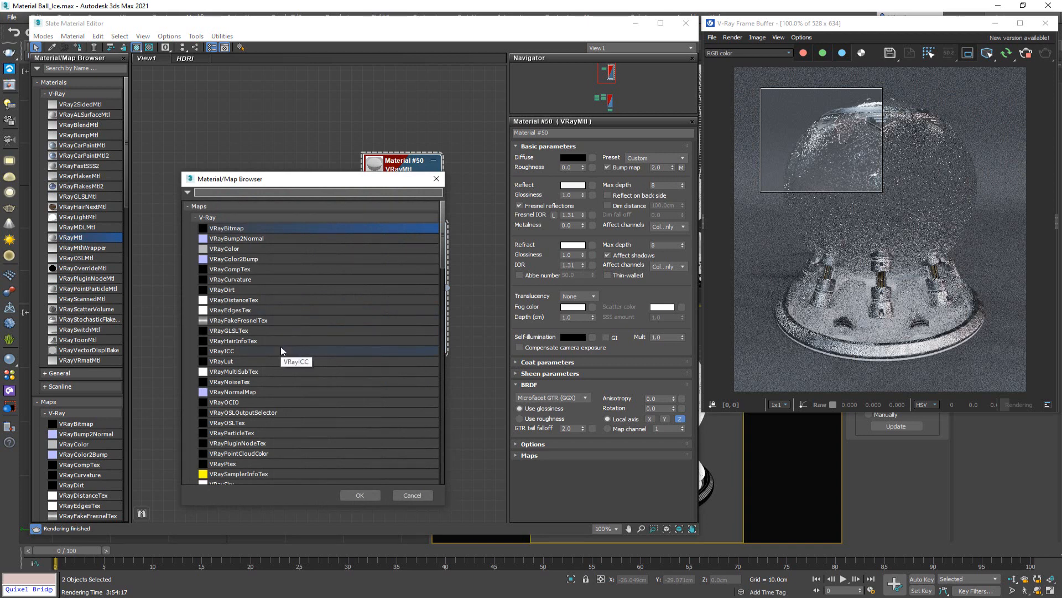
scroll(281, 347, "down", 5)
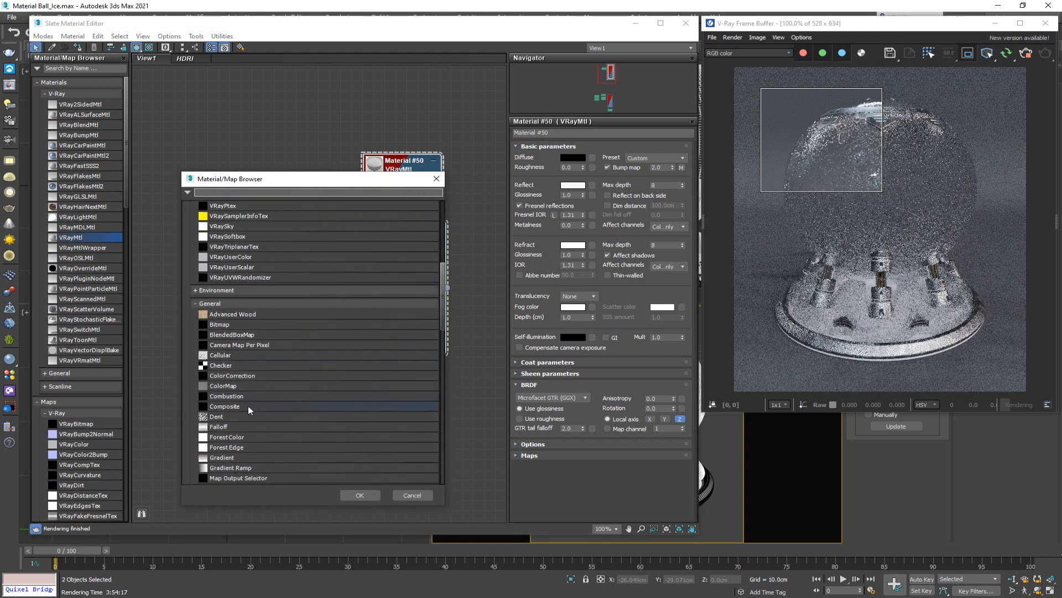
double_click(248, 406)
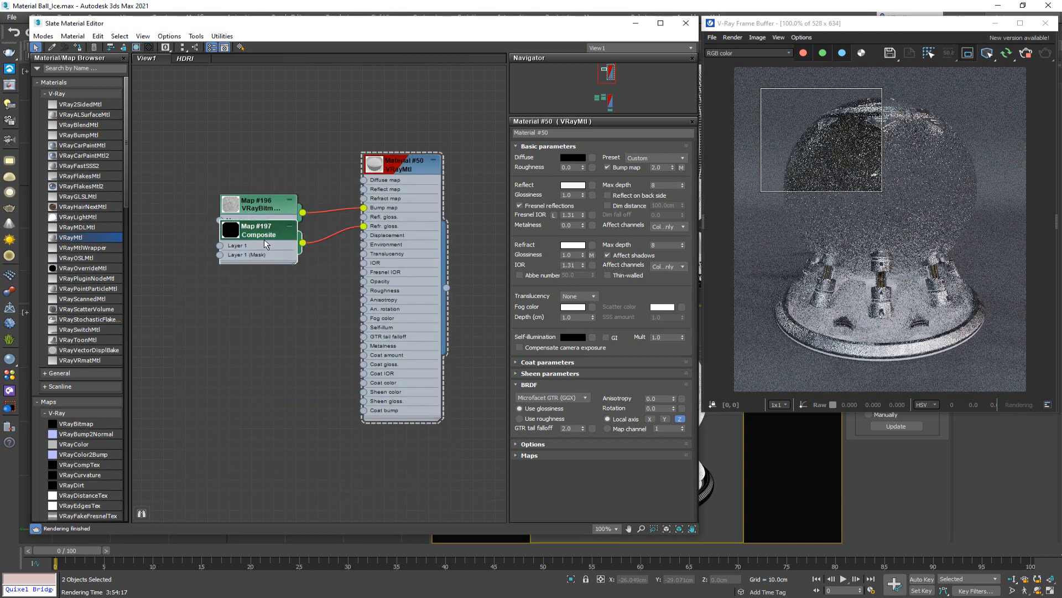
left_click_drag(265, 240, 263, 259)
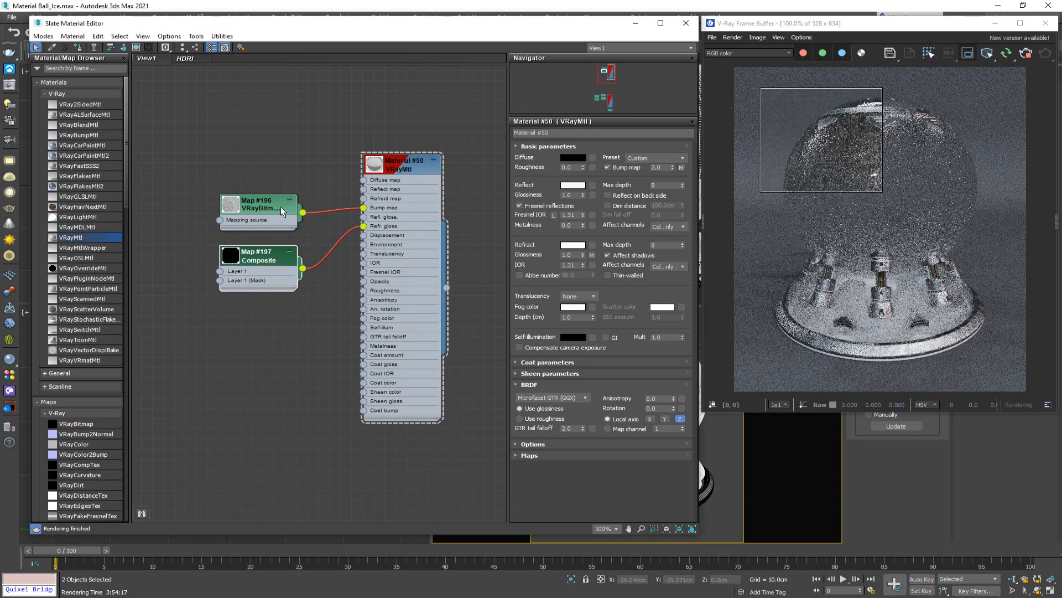
left_click_drag(281, 211, 280, 188)
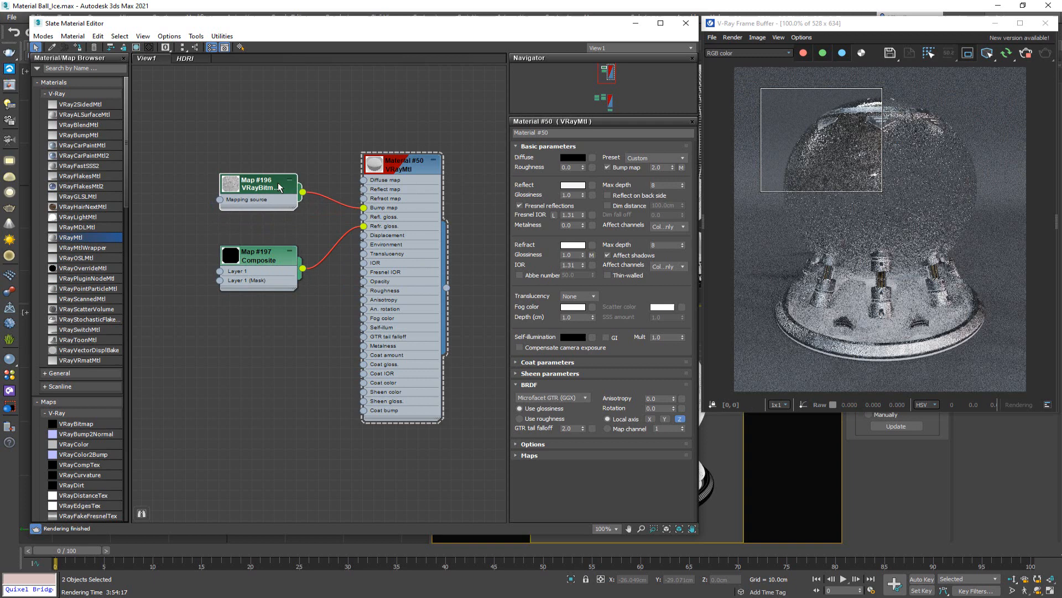
- Assign a Noise map to Layer 1 of the Composite map and place its node beside the Composite node
double_click(261, 258)
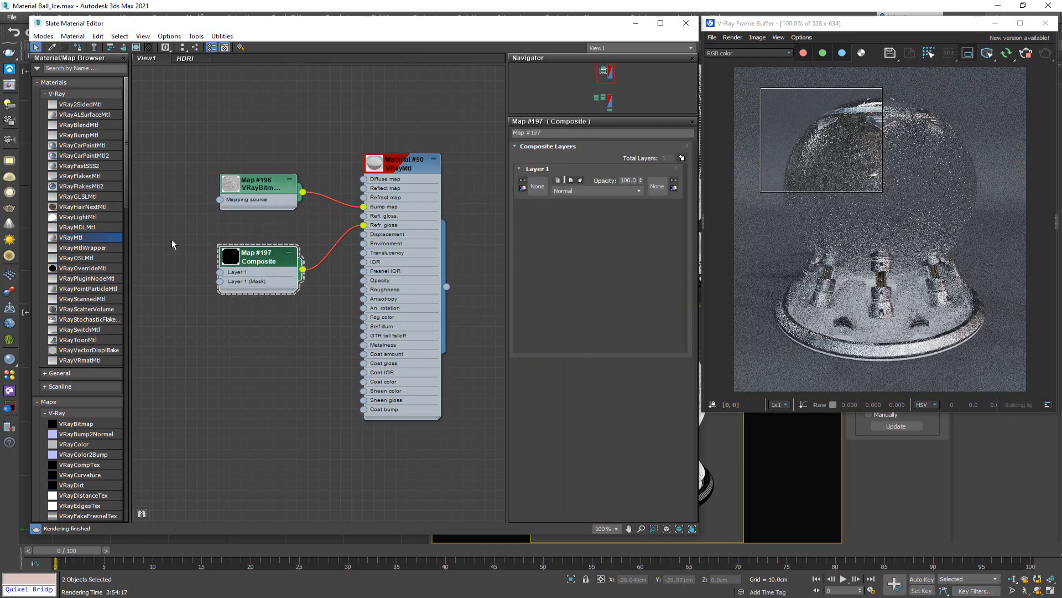
middle_click_drag(184, 230, 293, 253)
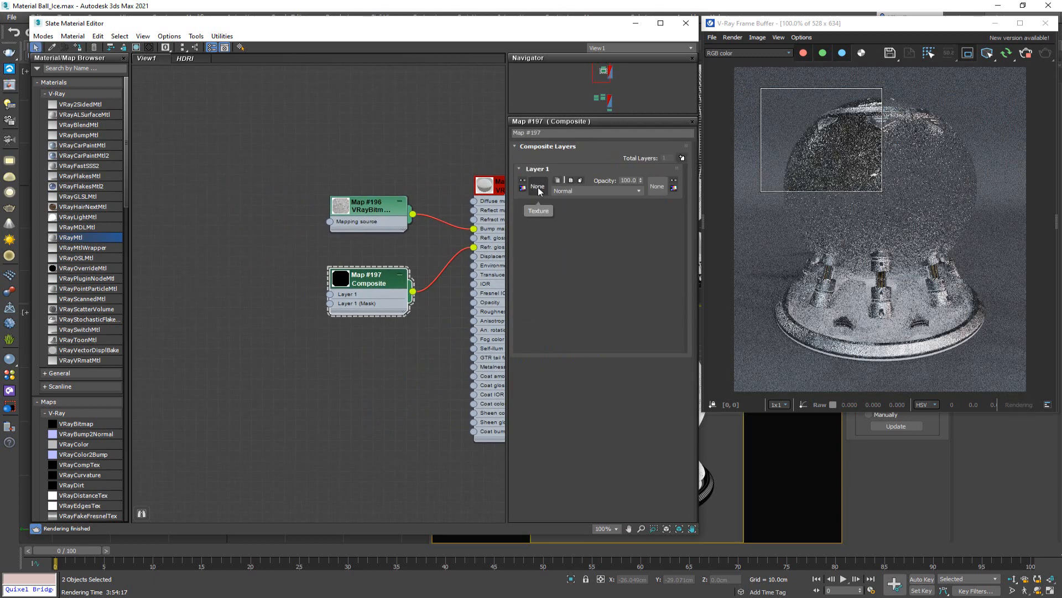
left_click(538, 190)
scroll(244, 418, "down", 6)
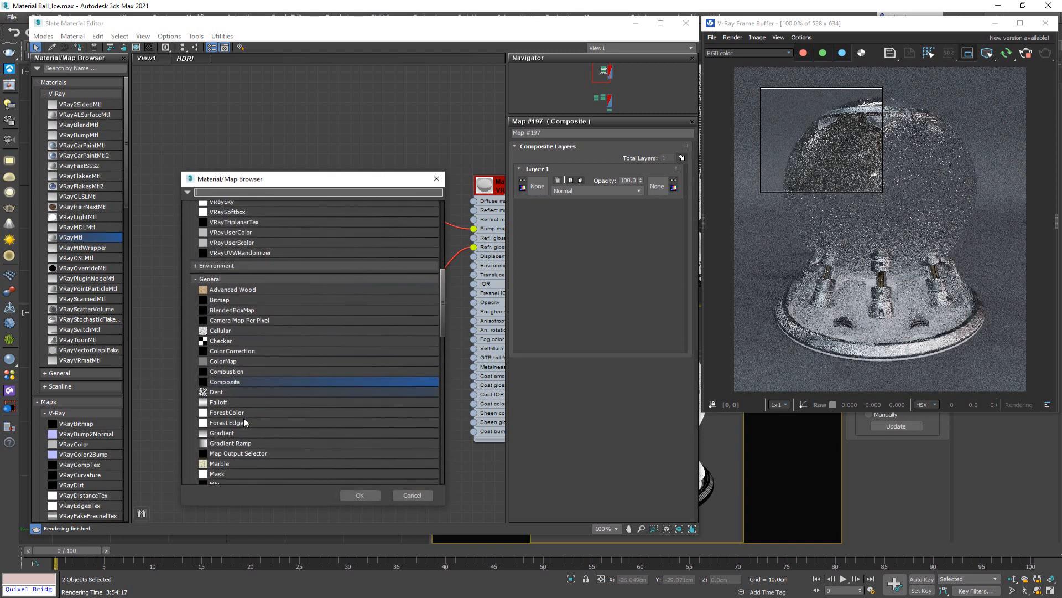
scroll(244, 418, "down", 2)
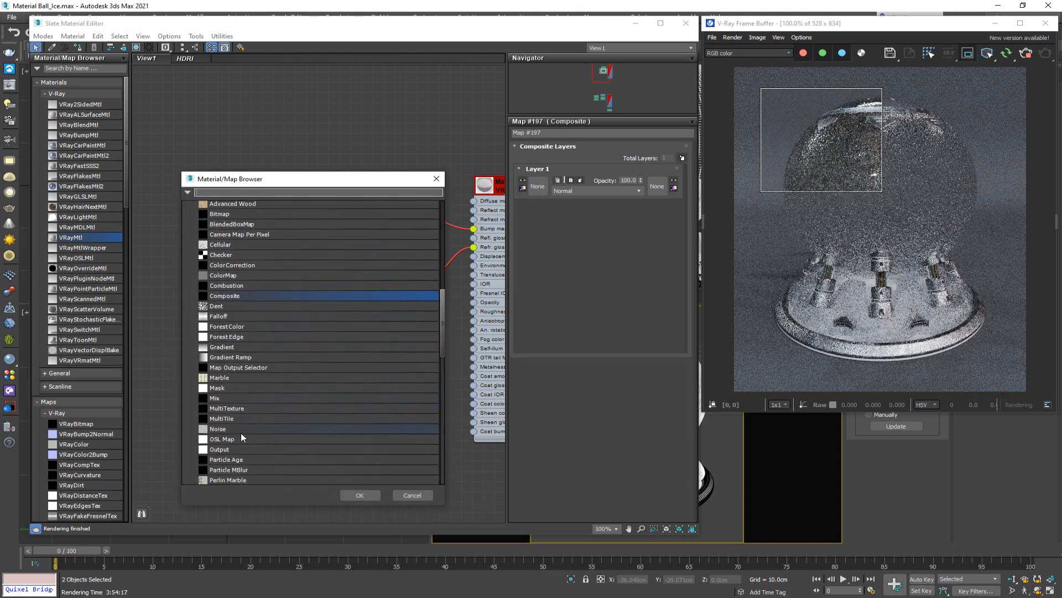
left_click(238, 428)
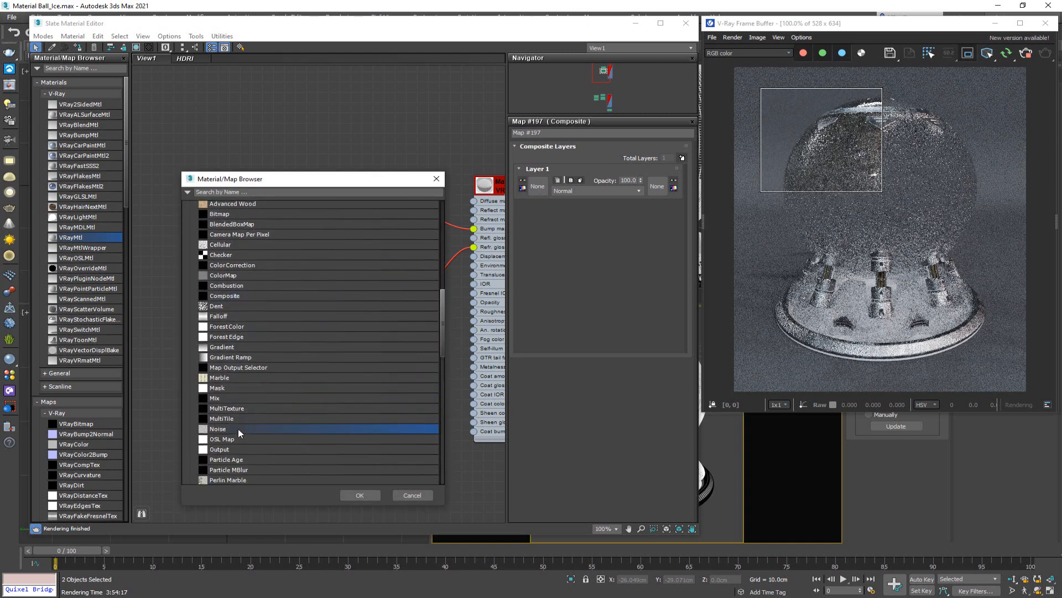
double_click(238, 428)
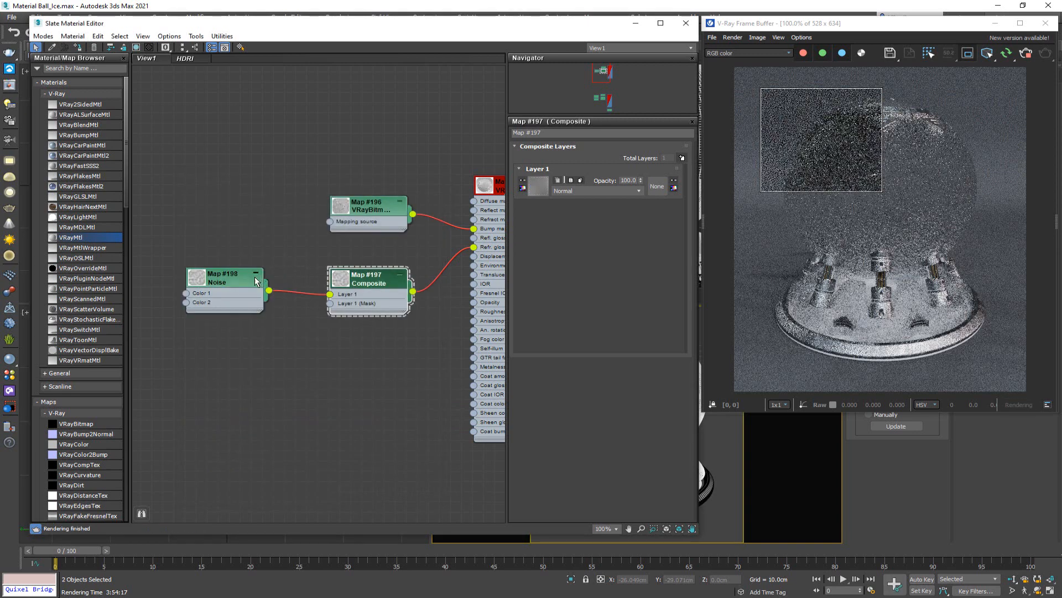
left_click_drag(233, 283, 245, 284)
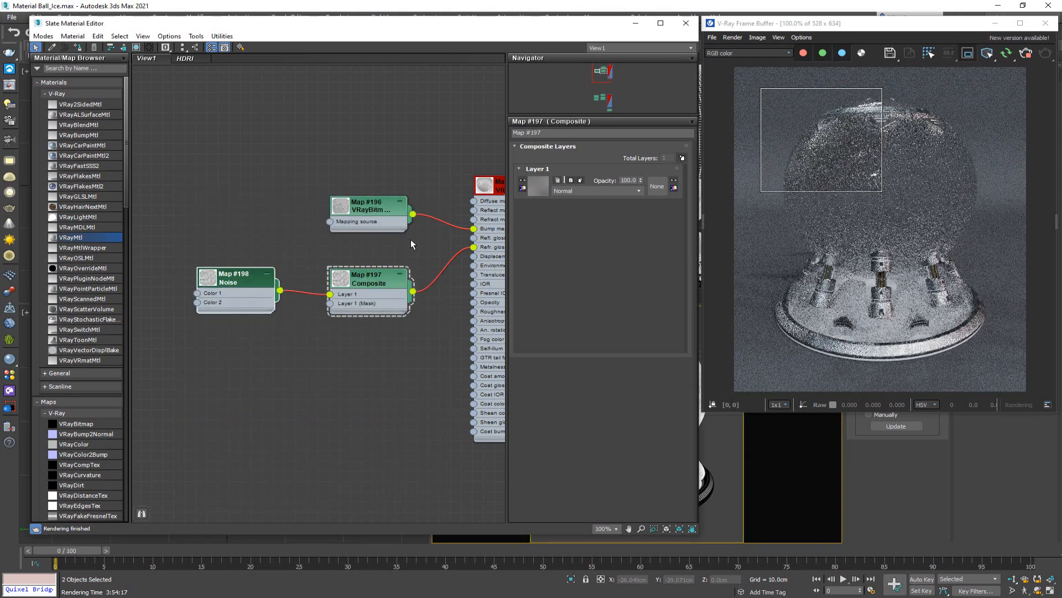
- Isolate the selected Noise map in the interactive render and turn off region rendering so the whole ball renders
double_click(244, 283)
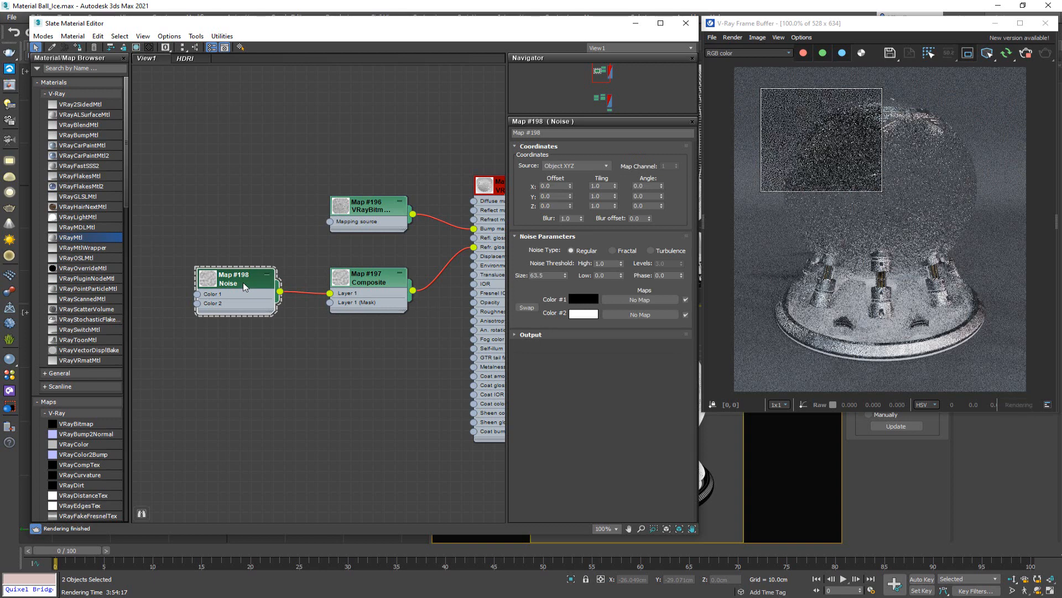
left_click(988, 54)
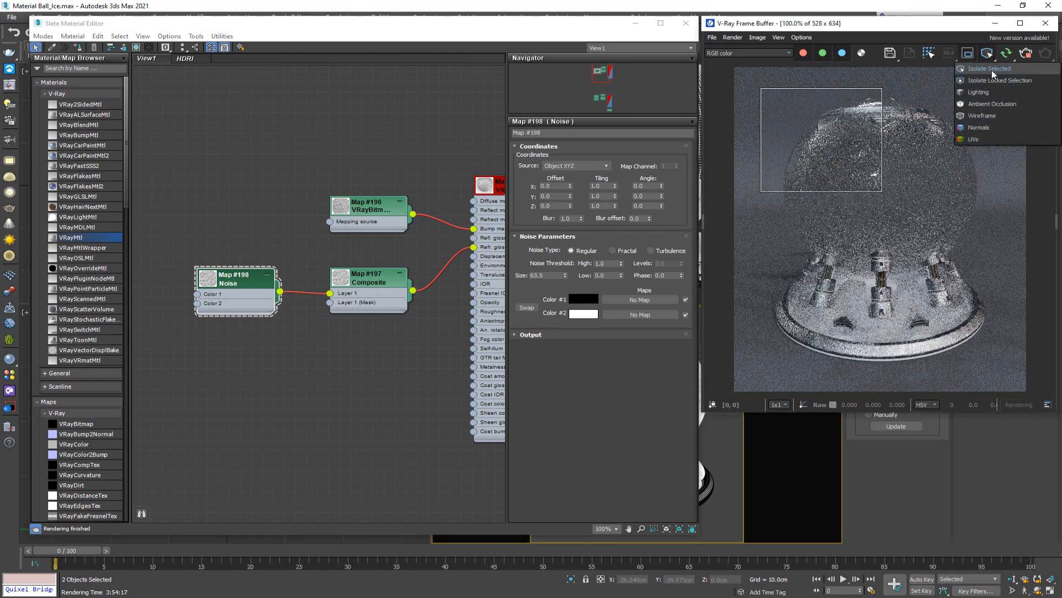
left_click(992, 70)
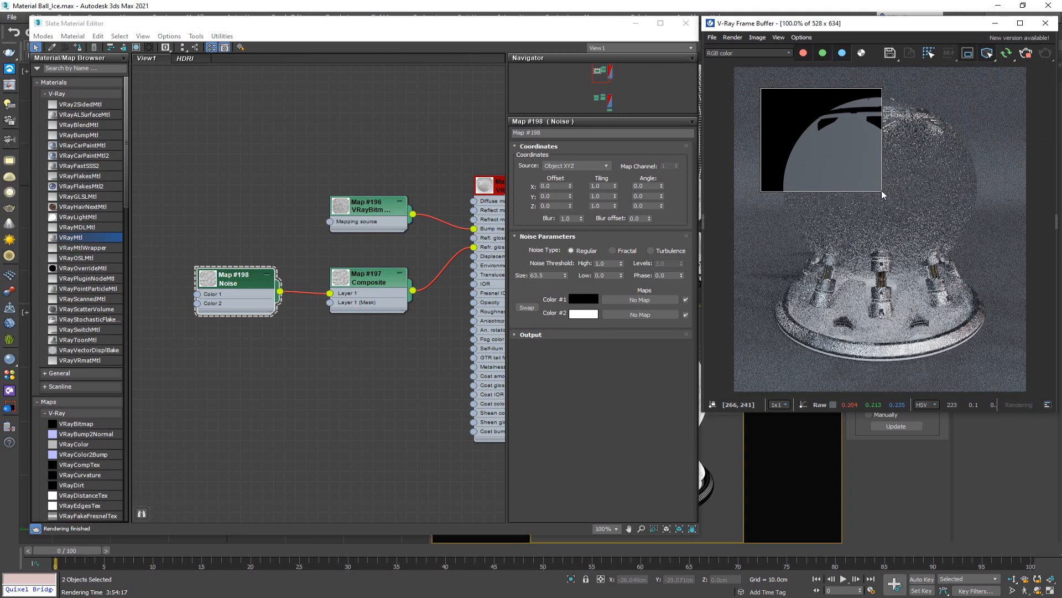
mouse_move(882, 190)
left_mouse_down()
mouse_move(934, 250)
mouse_move(937, 279)
left_mouse_up()
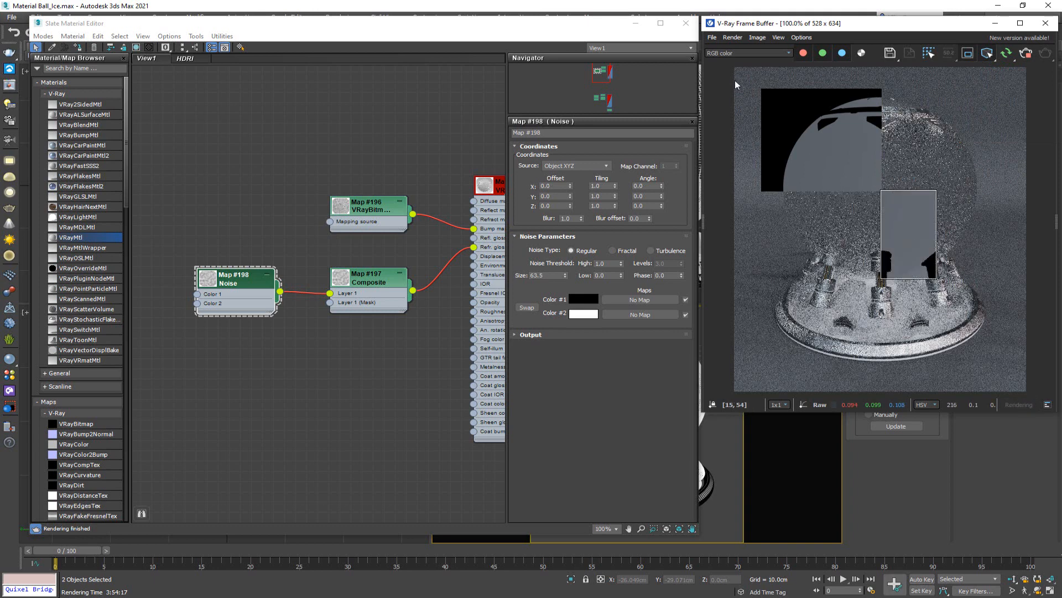
left_click(968, 54)
left_click(968, 54)
left_click_drag(887, 88, 773, 209)
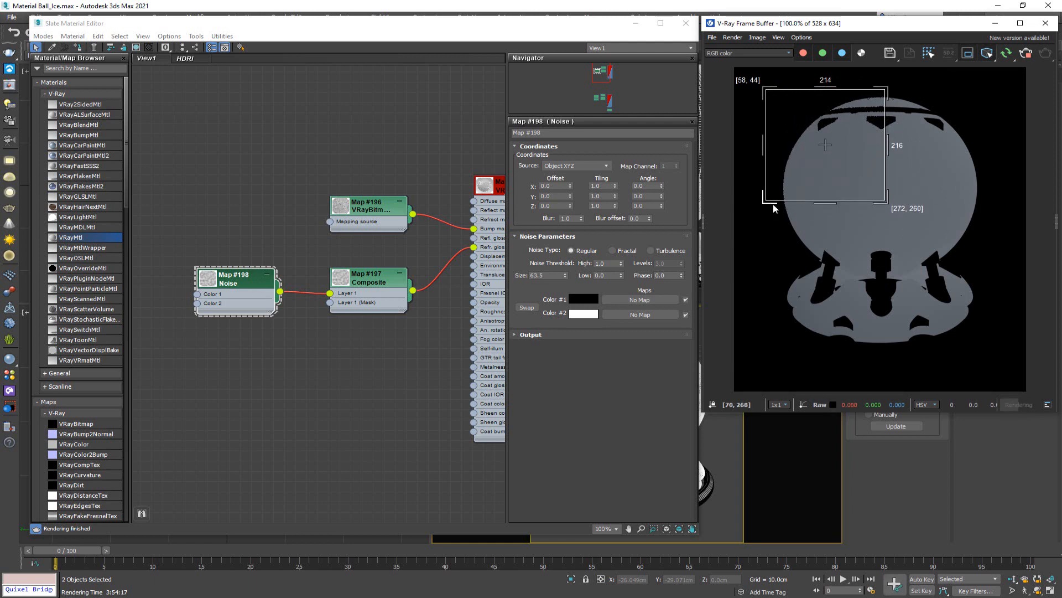
left_click(968, 53)
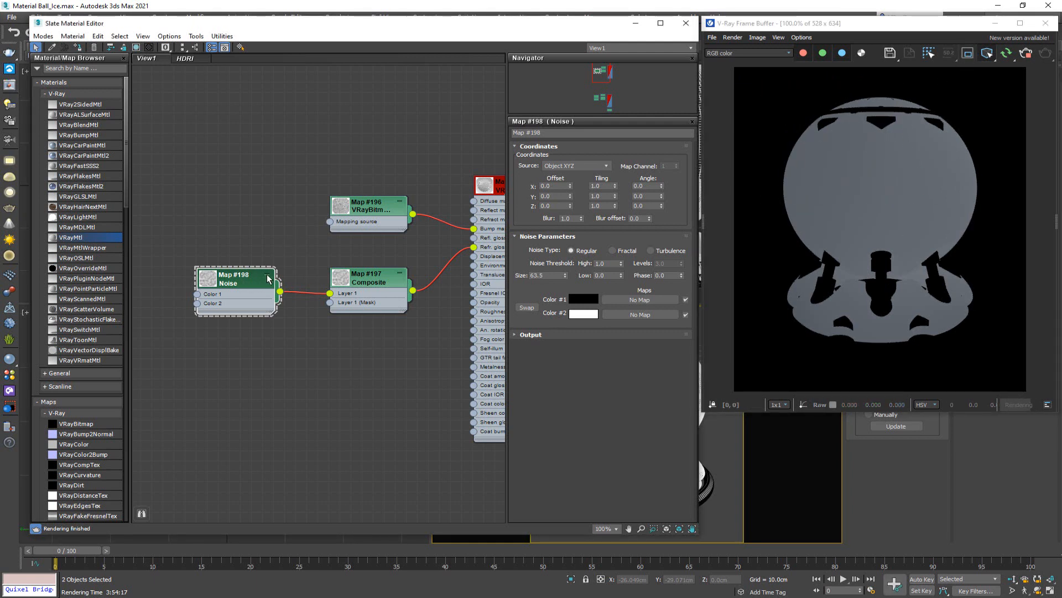
- Set the Noise map's size to 5, its noise type to Fractal and its levels to 8, and check the pattern up close
double_click(547, 275)
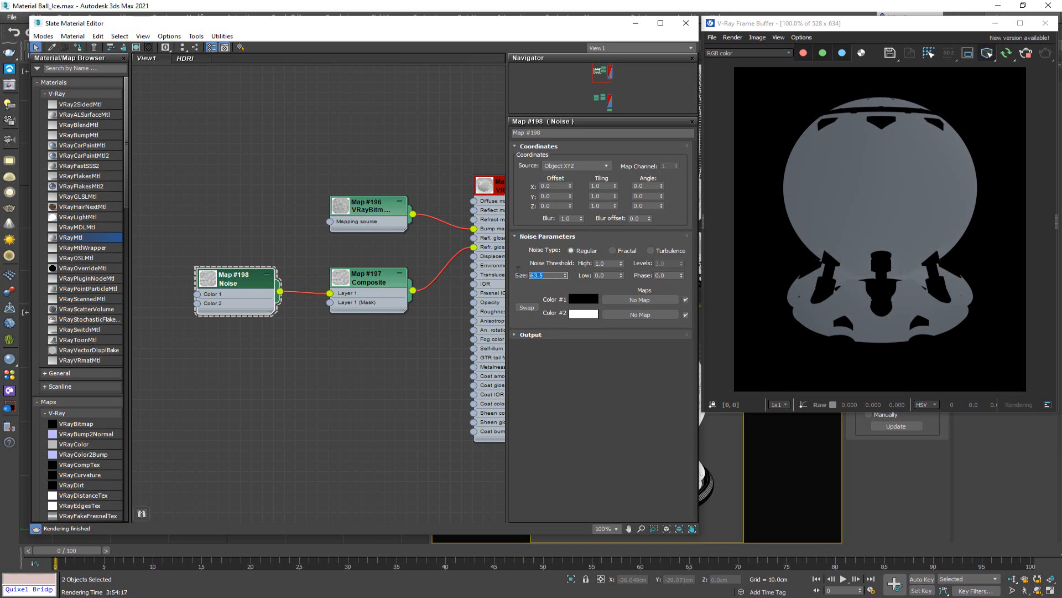
type("5")
key("Return")
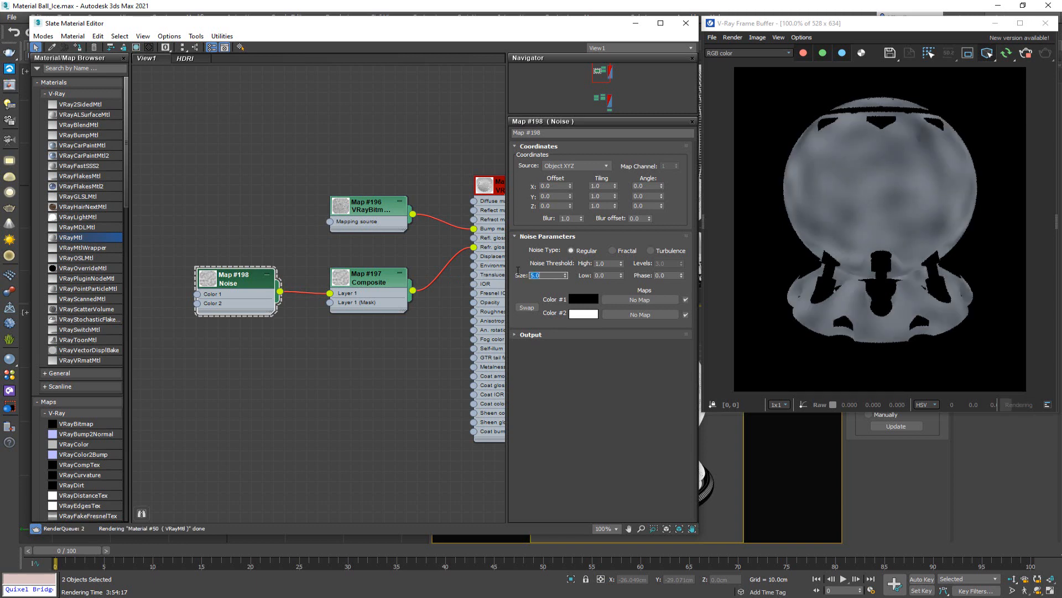
left_click(613, 250)
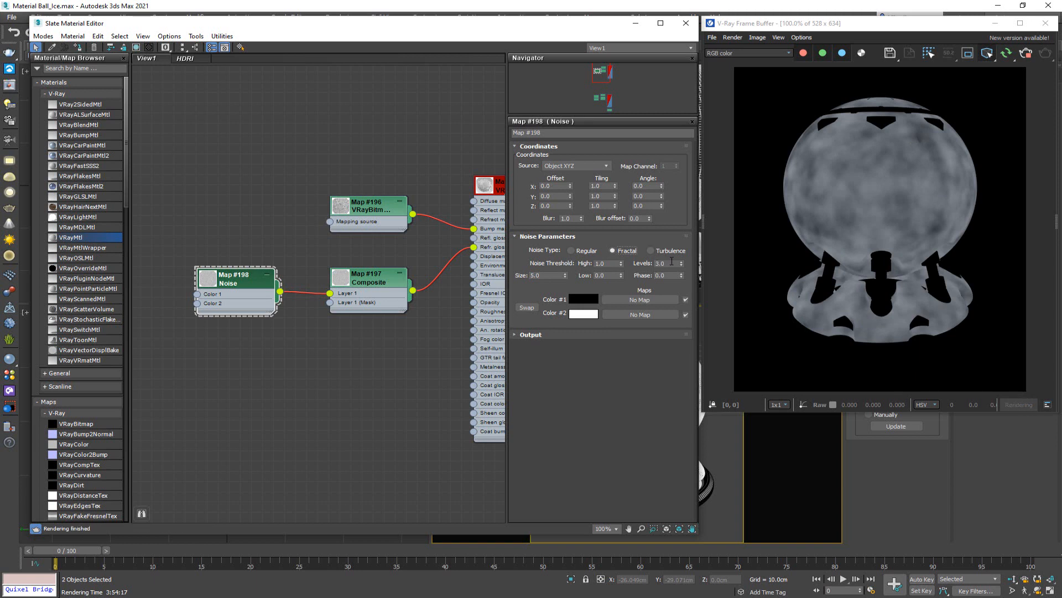
left_click_drag(669, 264, 629, 261)
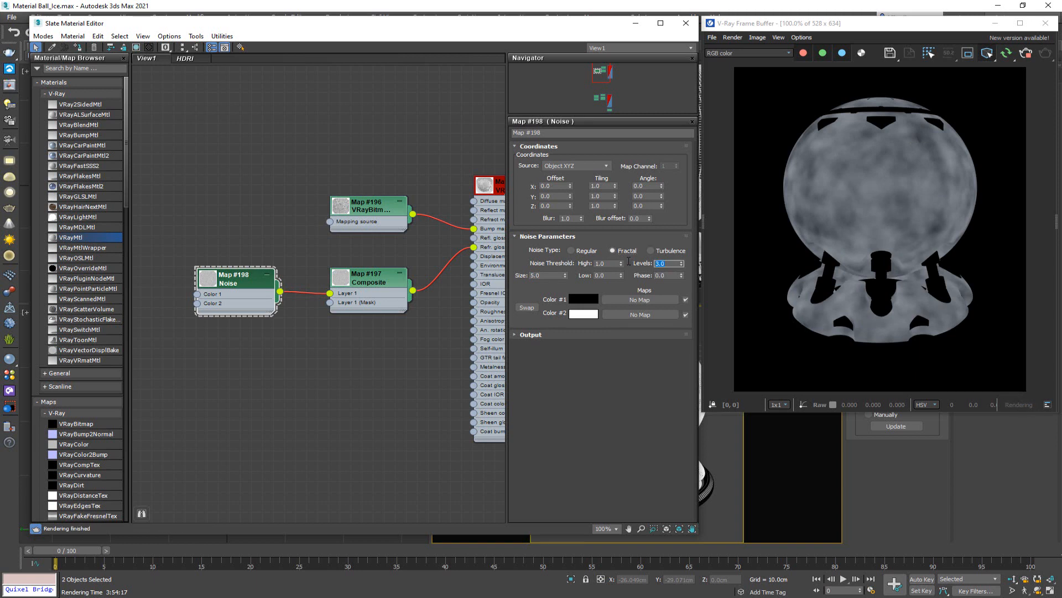
type("6")
key("Return")
type("8")
key("Return")
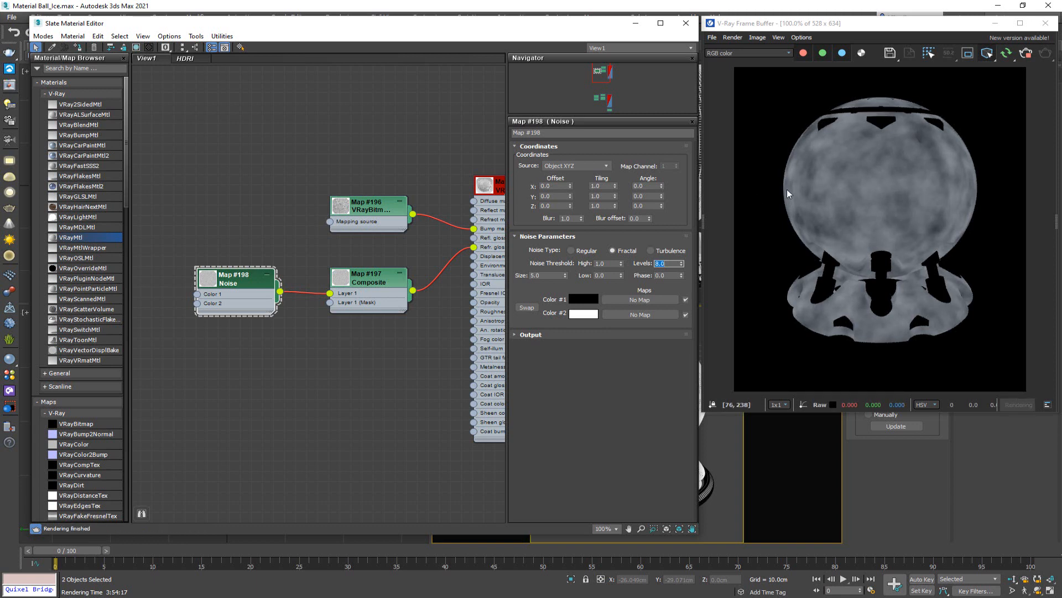
scroll(895, 181, "up", 1)
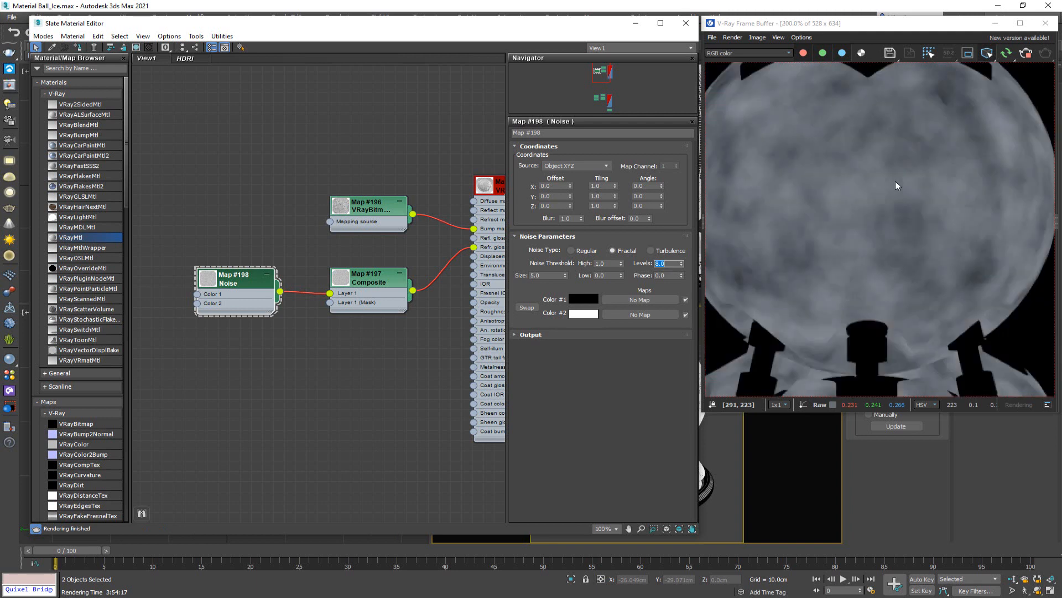
scroll(895, 181, "down", 1)
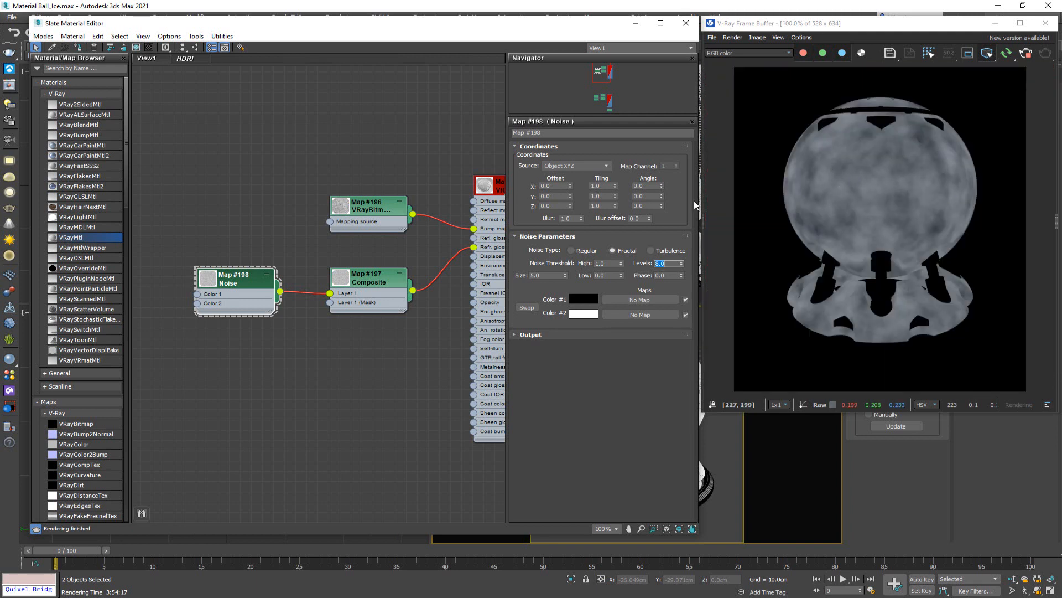
- Set the Noise map's size to 3
left_click(553, 275)
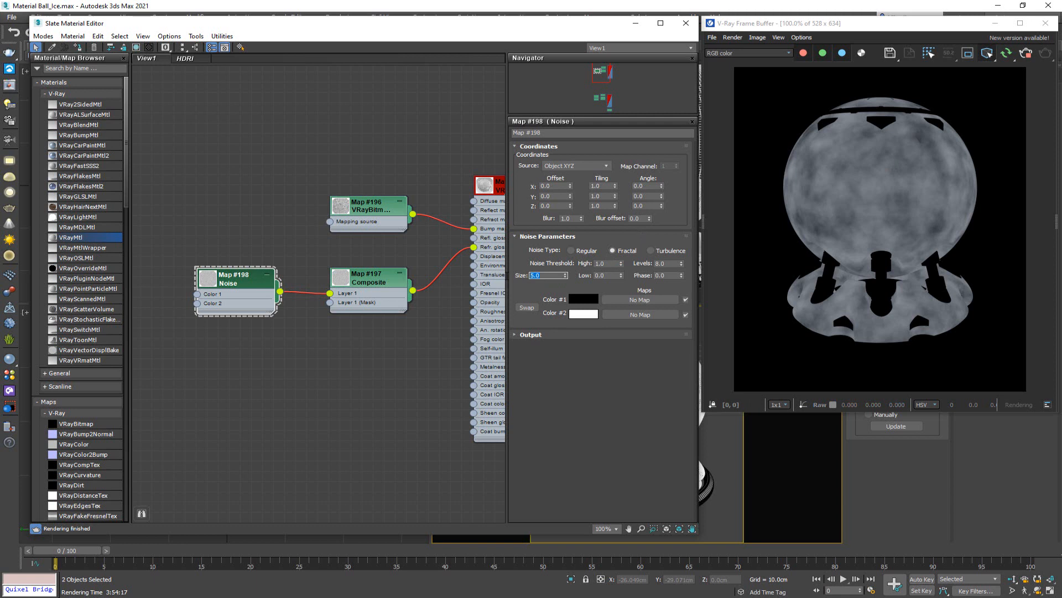
type("3")
key("Return")
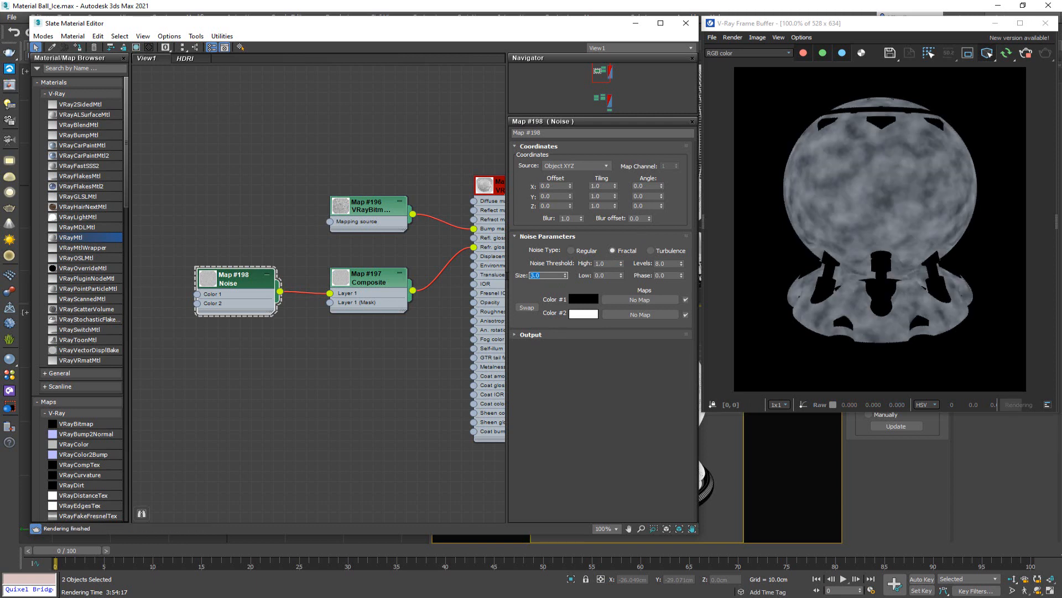
- Turn off the isolated map preview and restrict the interactive render to a region over the ball's upper-left part, checking the ice texture up close
left_click(987, 53)
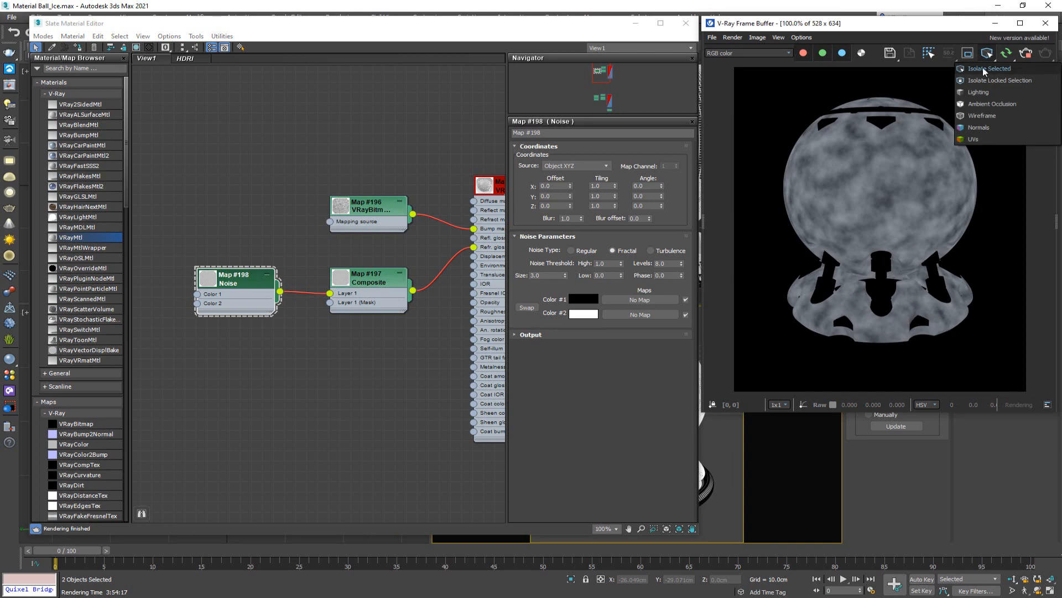
left_click(983, 67)
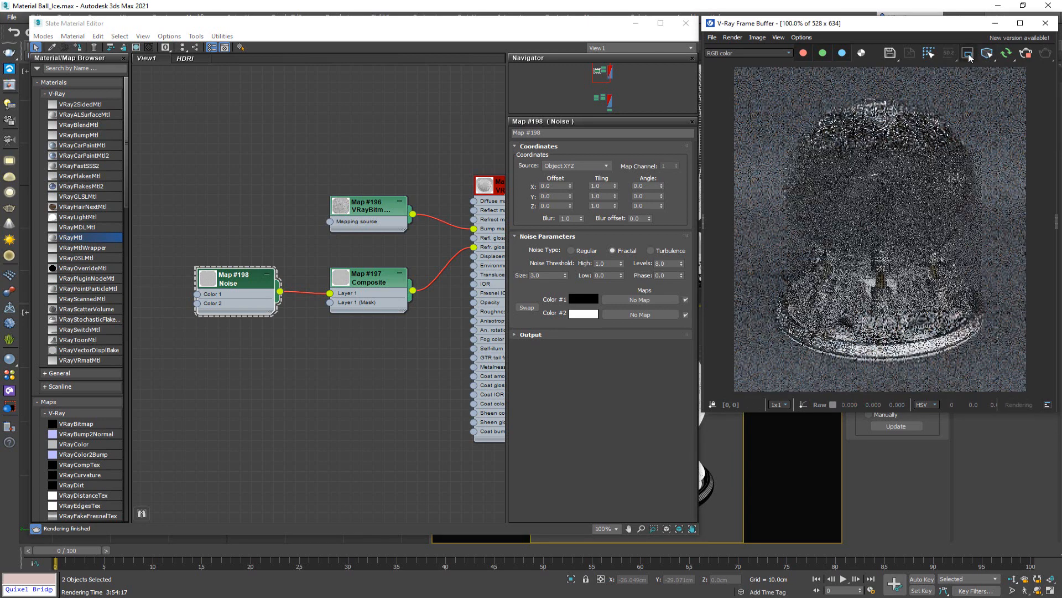
left_click(969, 58)
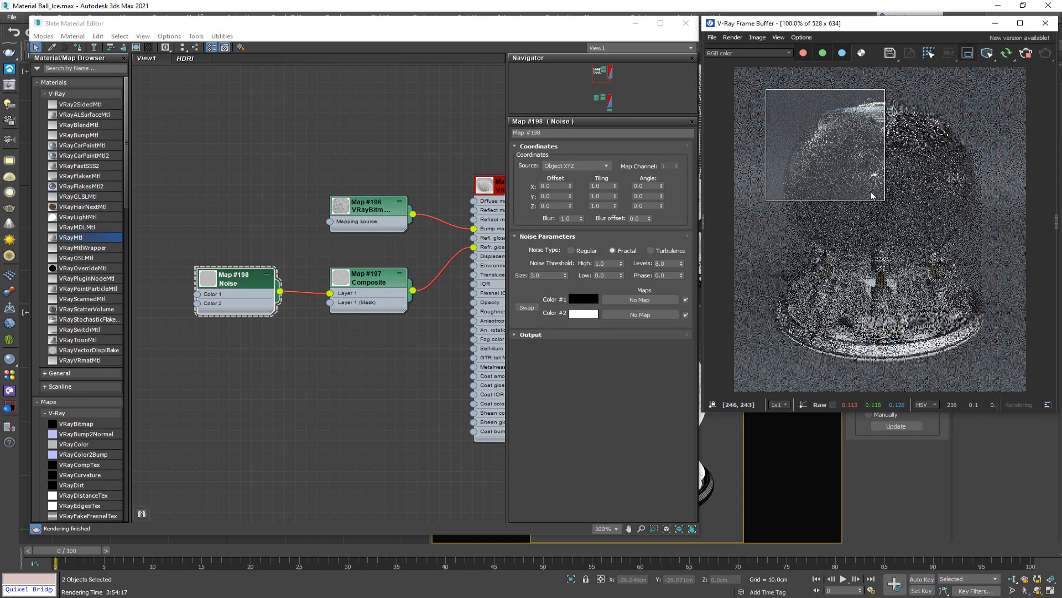
scroll(870, 191, "up", 1)
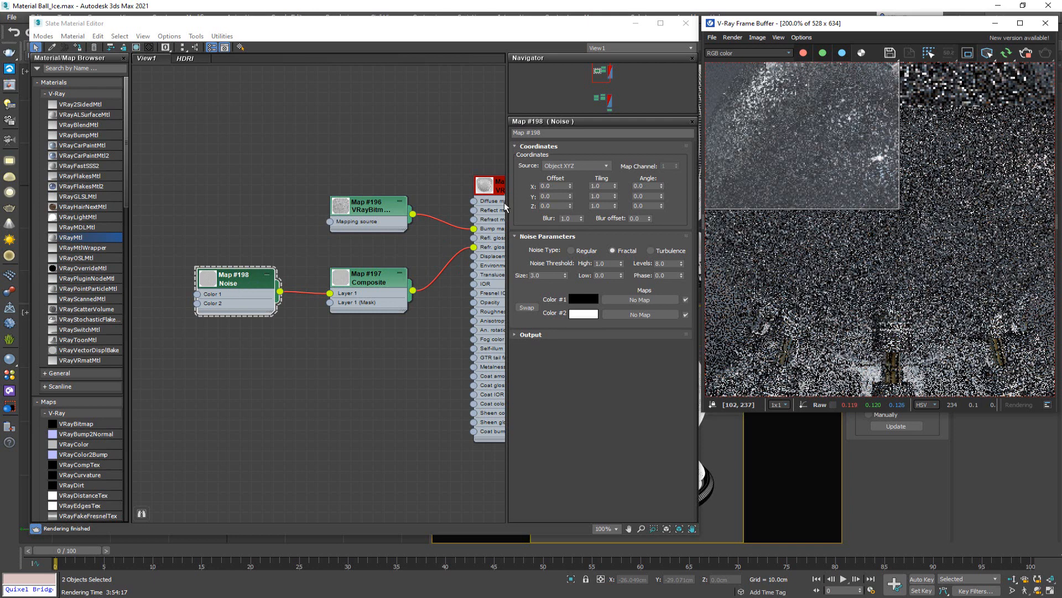
scroll(816, 149, "down", 3)
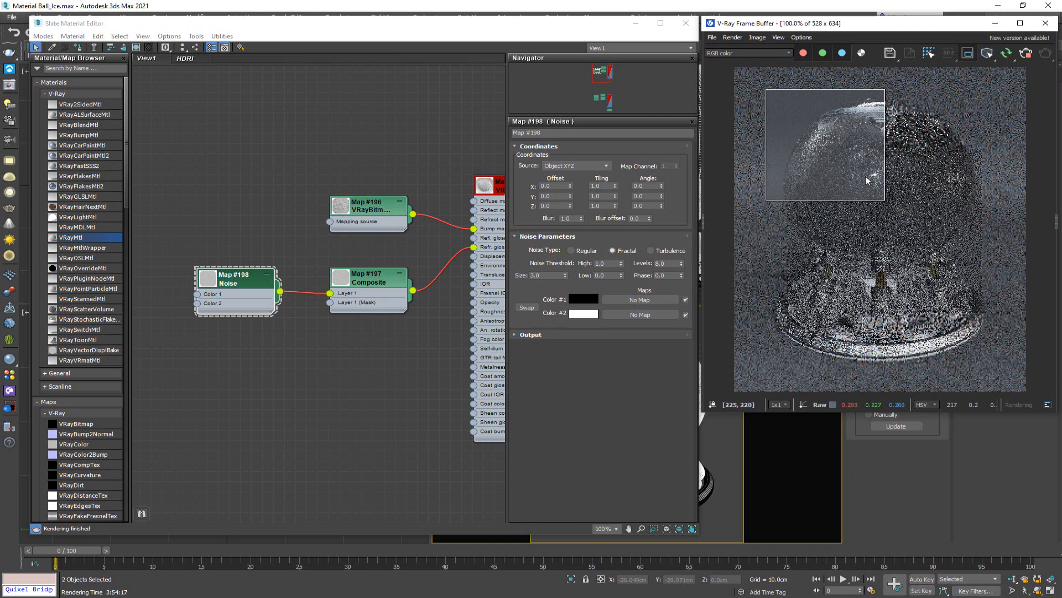
scroll(880, 186, "up", 2)
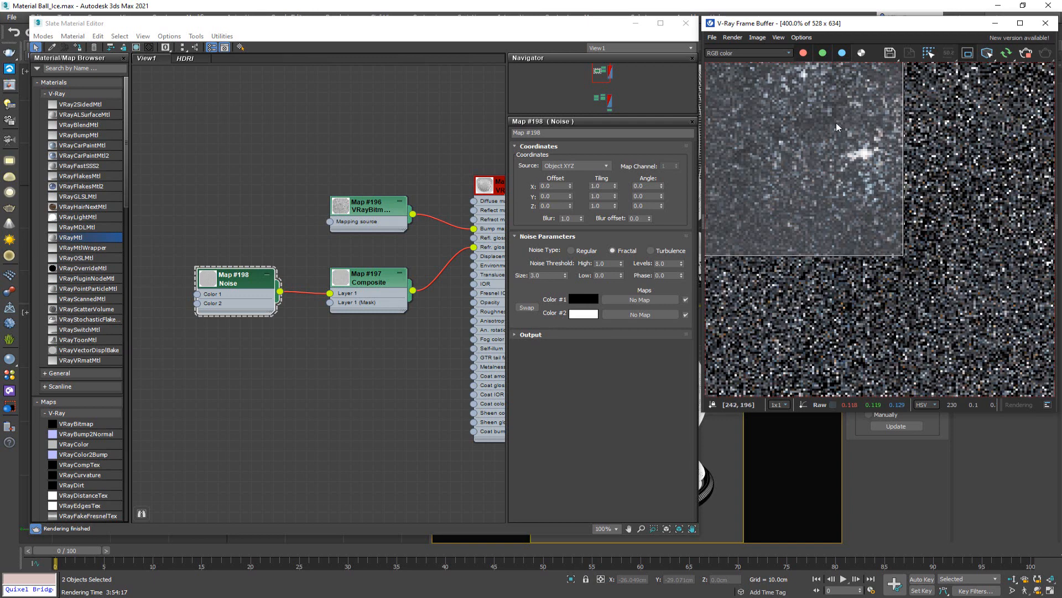
scroll(859, 190, "down", 1)
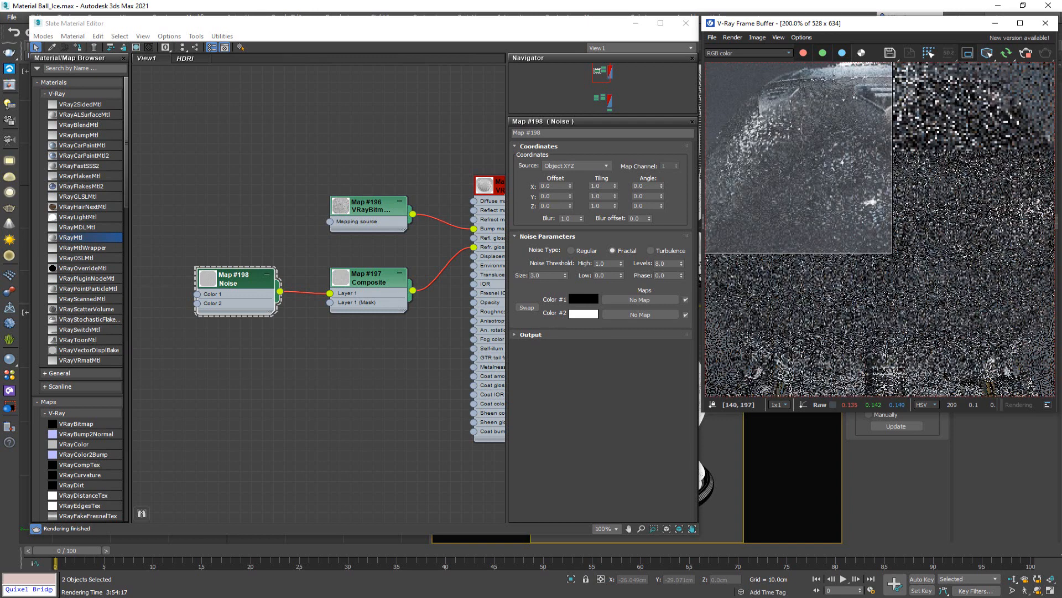
- Examine the surface irregularities and inner cloudiness of the ice cubes in the reference photo IceClear.jpg
left_click_drag(0, 69, 463, 34)
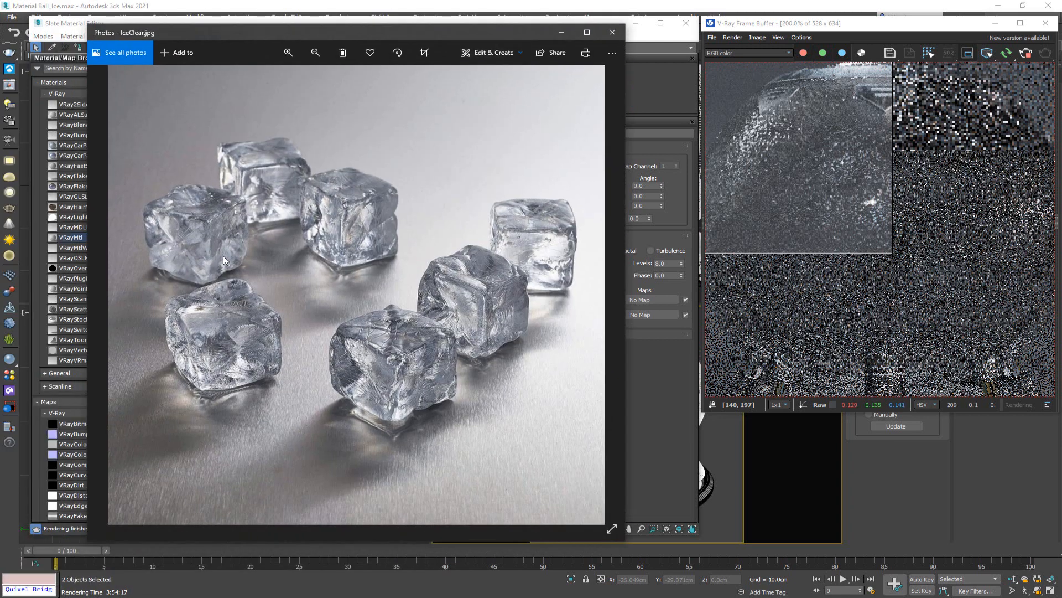
scroll(525, 251, "up", 5)
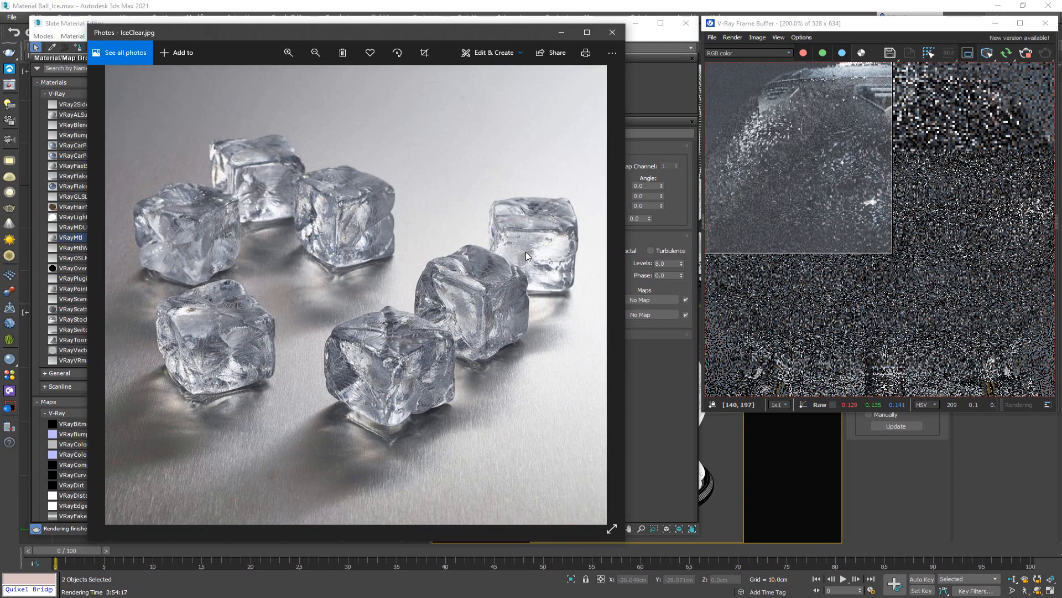
left_click_drag(473, 376, 456, 223)
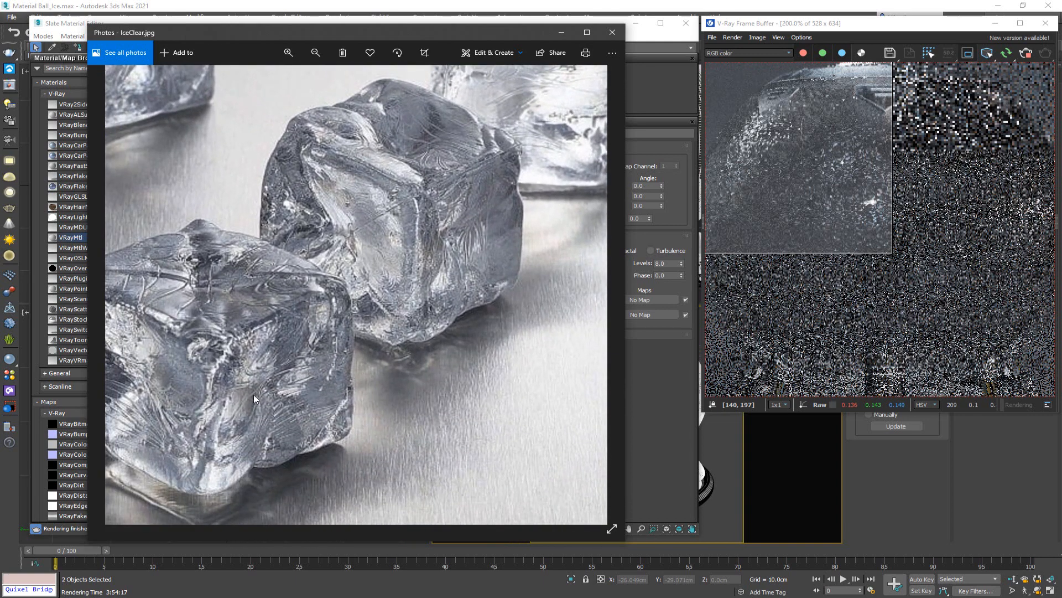
left_click_drag(231, 318, 326, 361)
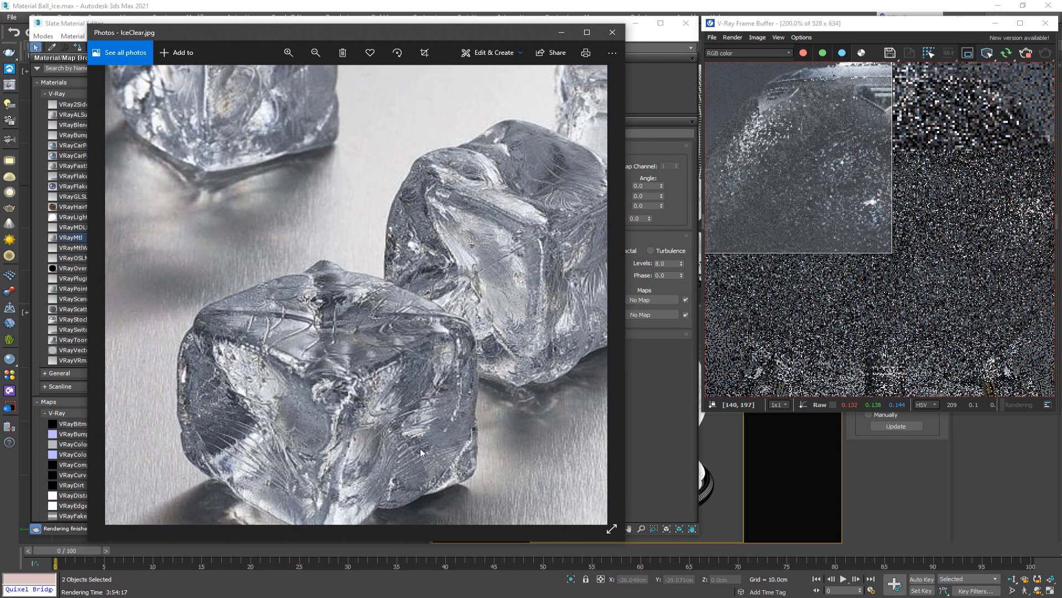
left_click_drag(327, 171, 479, 291)
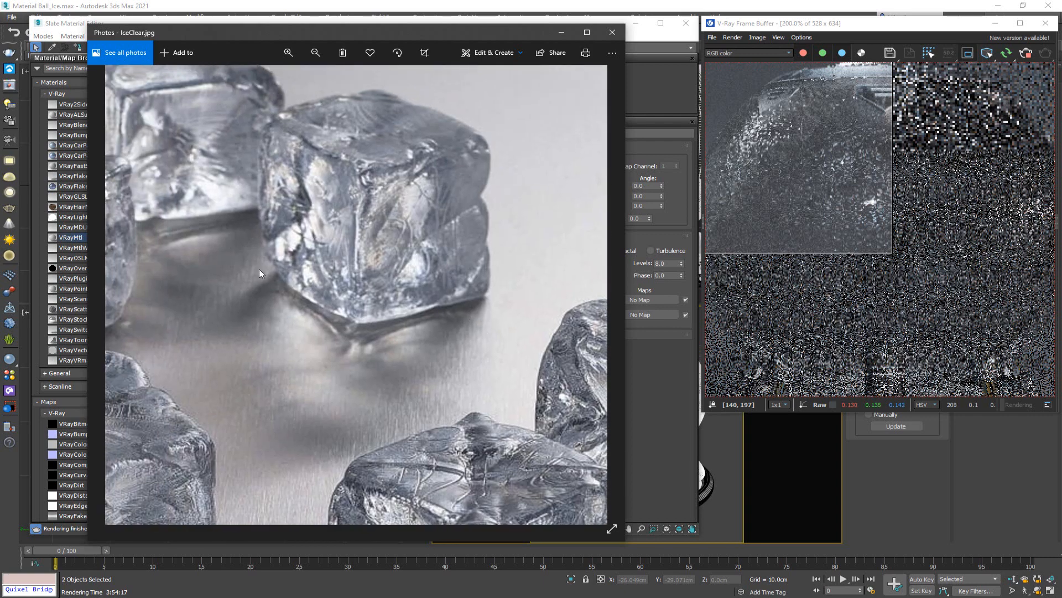
left_click_drag(259, 269, 359, 234)
scroll(359, 234, "down", 1)
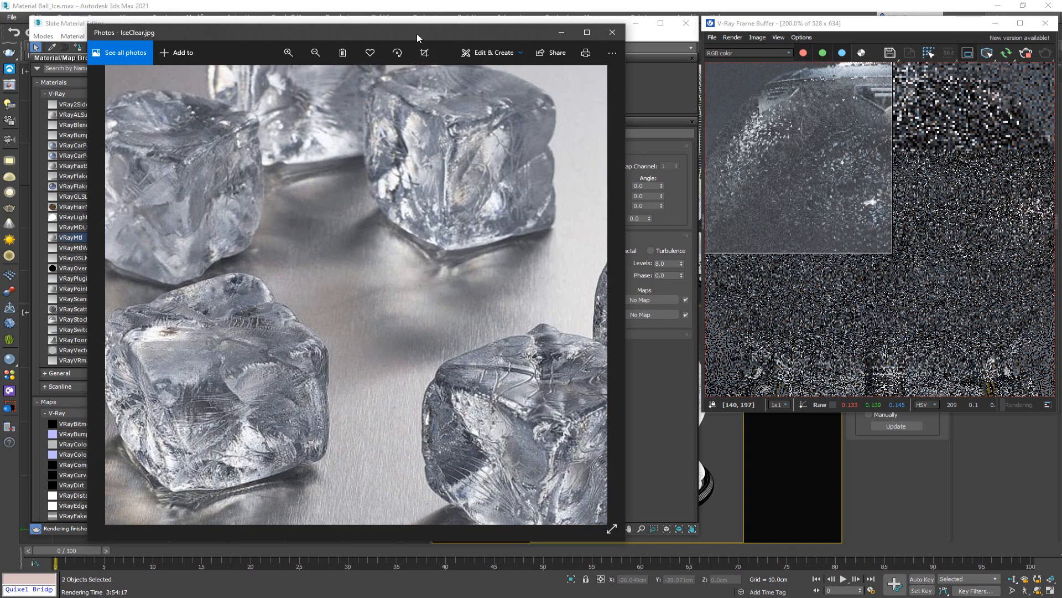
left_click_drag(417, 35, 0, 66)
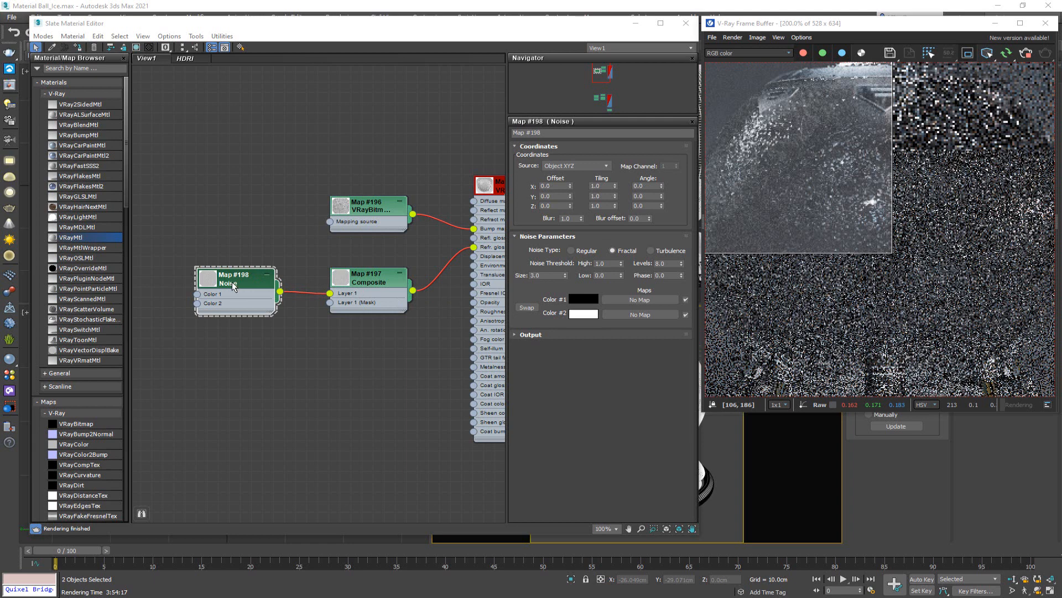
- Add a second layer to the Composite map, assign a Noise map to it and place its node below the first Noise node
left_click_drag(232, 287, 225, 291)
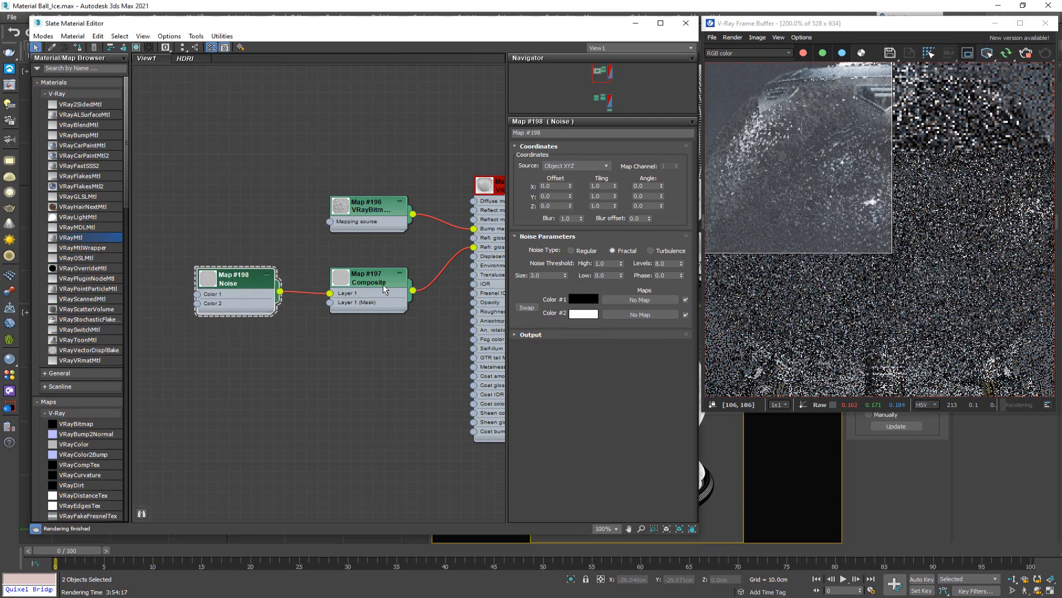
middle_click_drag(340, 238, 286, 242)
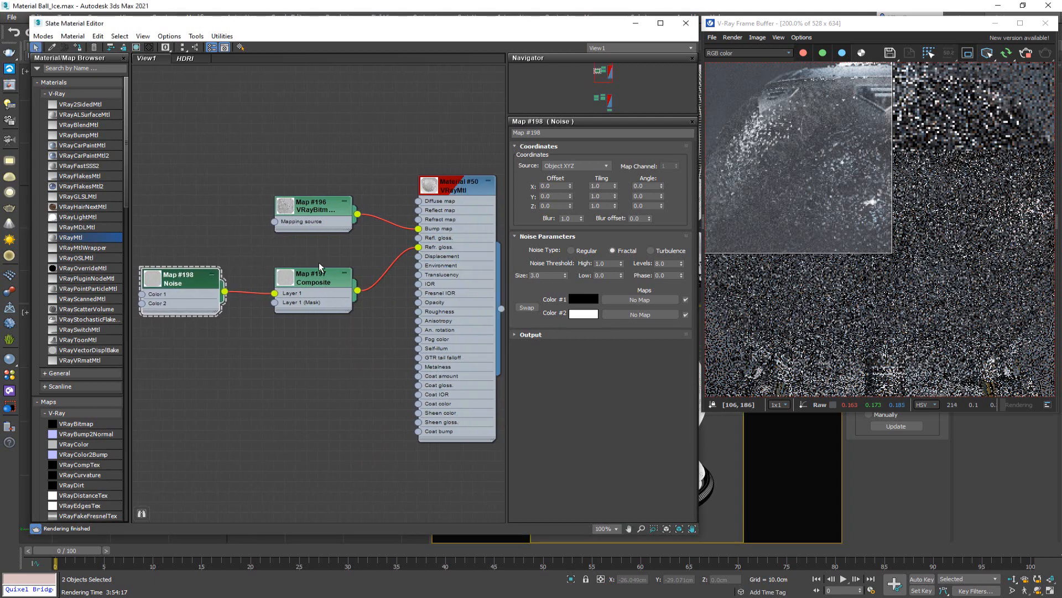
double_click(314, 280)
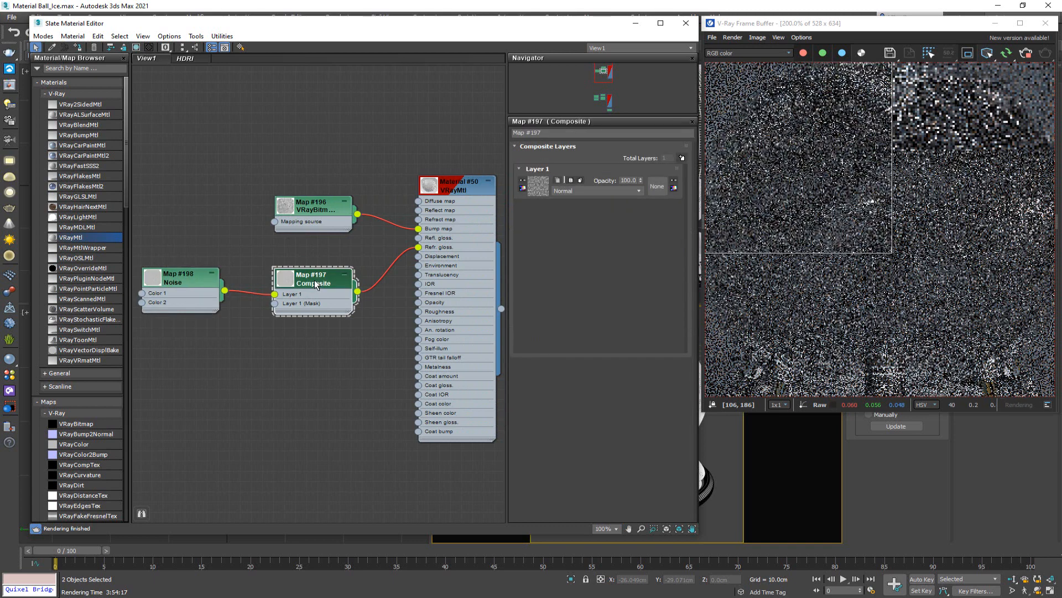
middle_click_drag(247, 251, 320, 269)
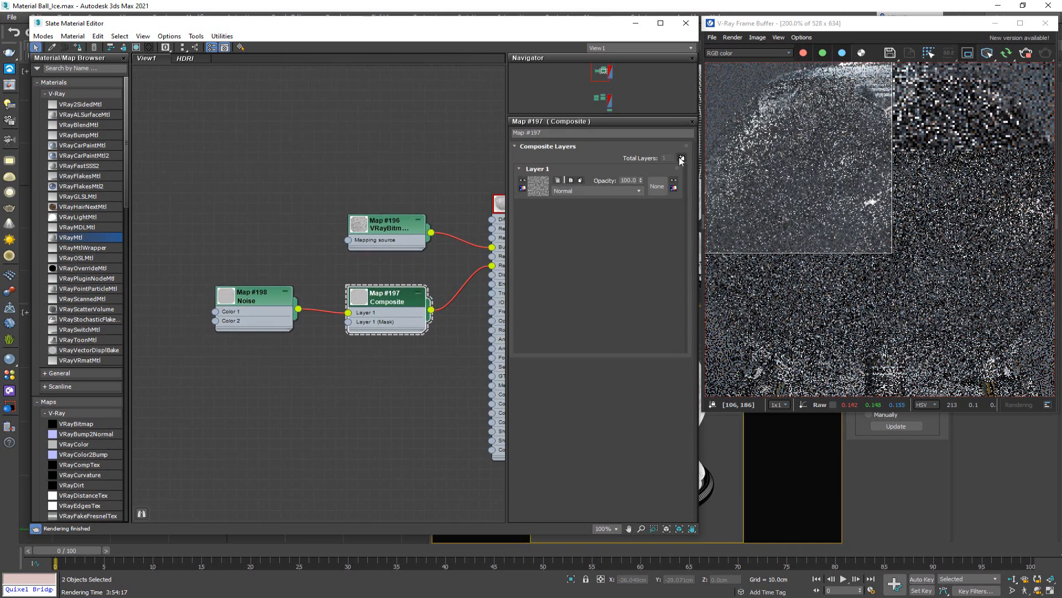
left_click(682, 158)
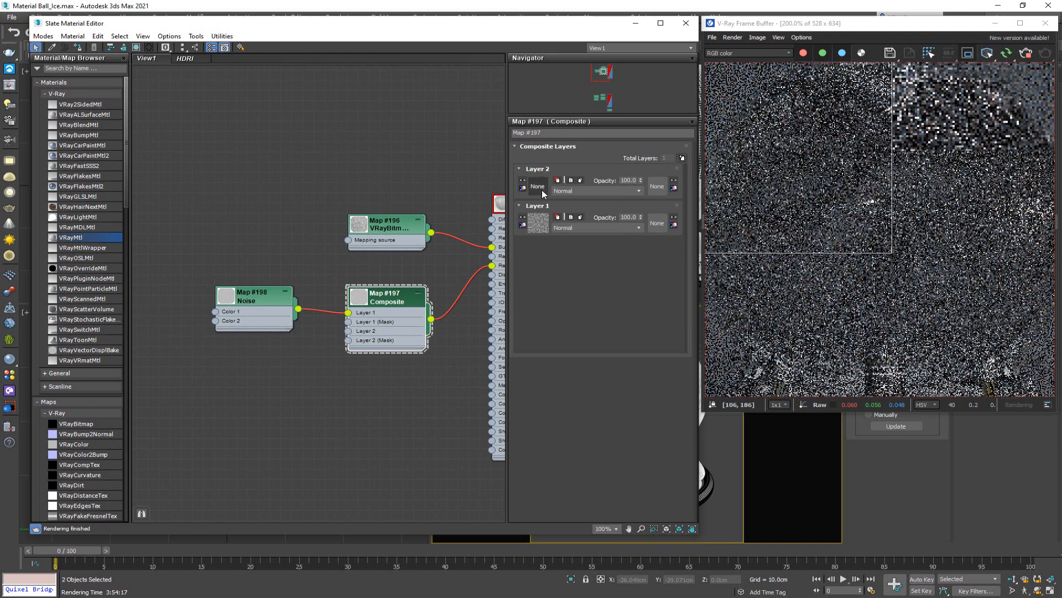
left_click(540, 190)
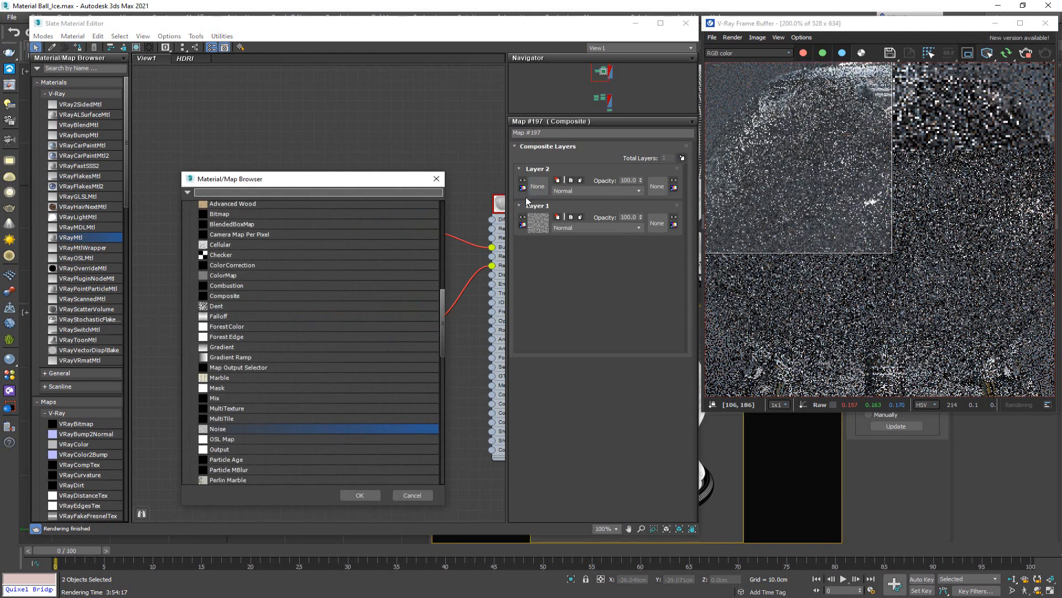
double_click(240, 428)
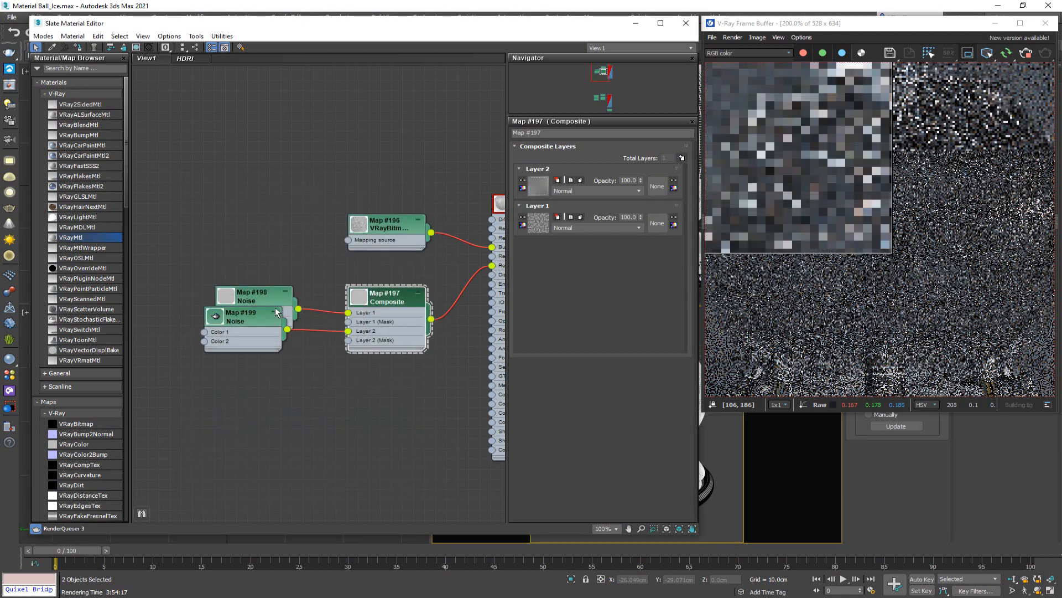
left_click_drag(254, 341, 265, 384)
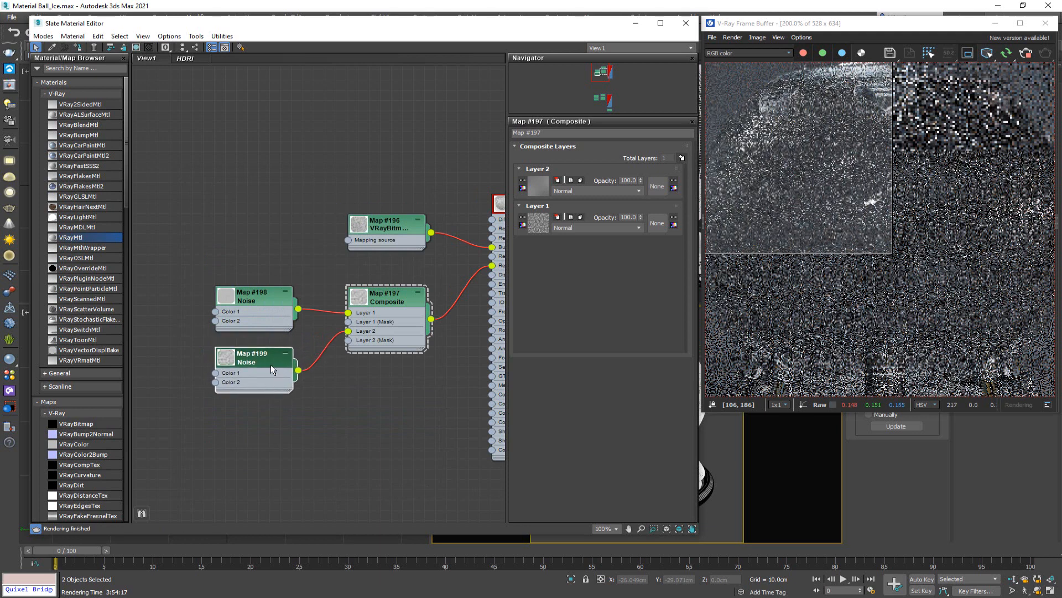
- Isolate the Layer 2 Noise map in the interactive render and compare it with the Layer 1 Noise map
left_click(544, 191)
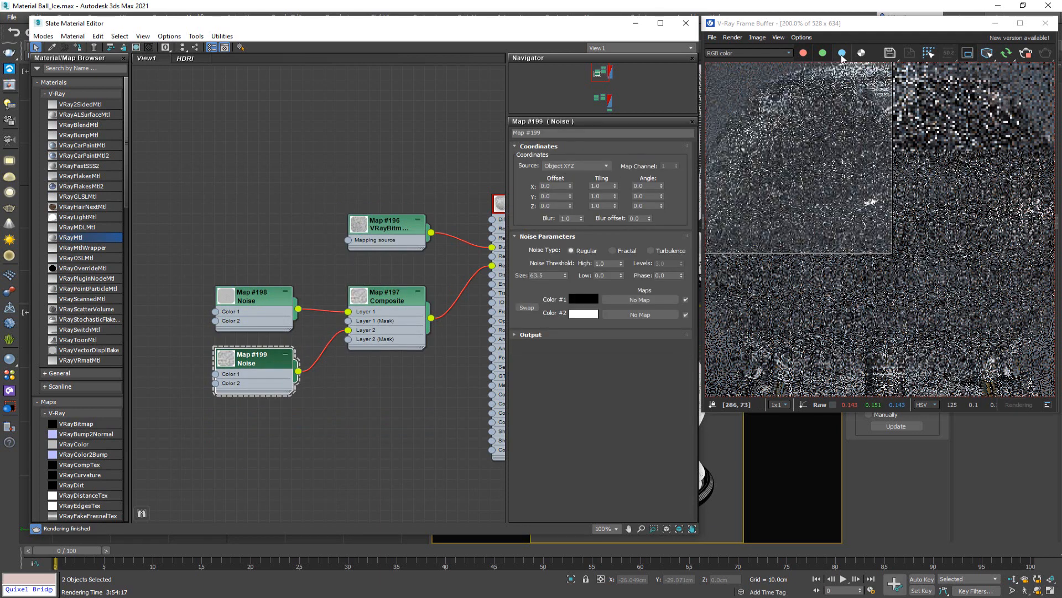
left_click(967, 55)
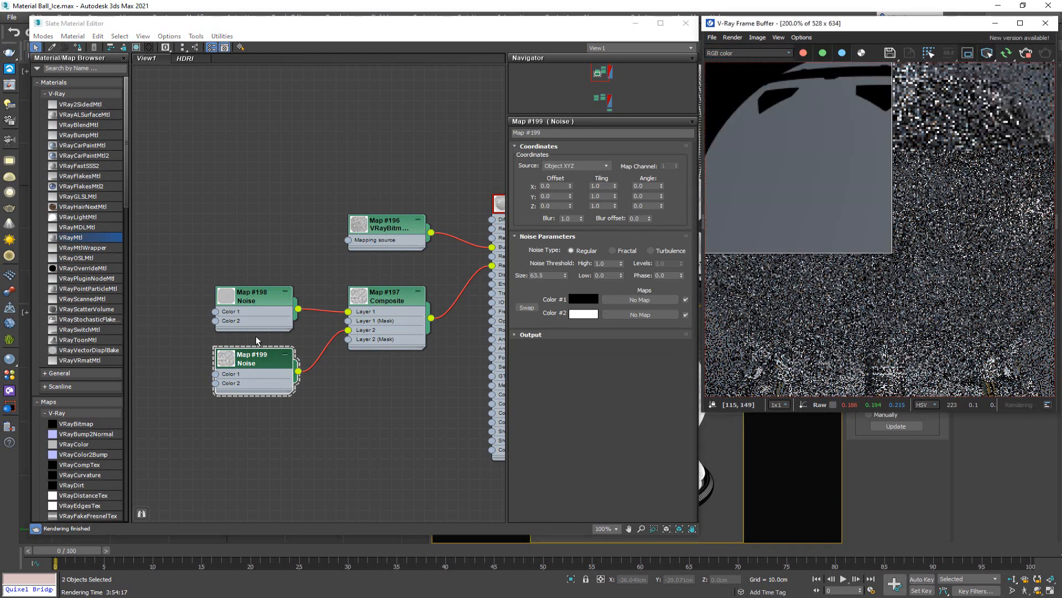
left_click(262, 298)
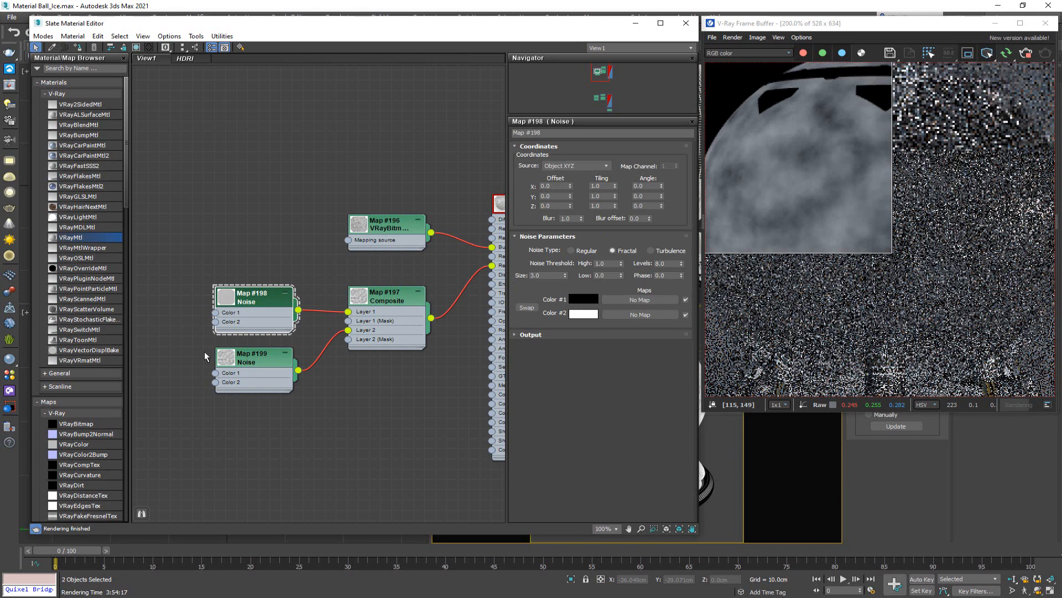
- Try a size of 1 on the Layer 2 Noise map and settle on a size of 7
left_click(260, 358)
left_click(525, 276)
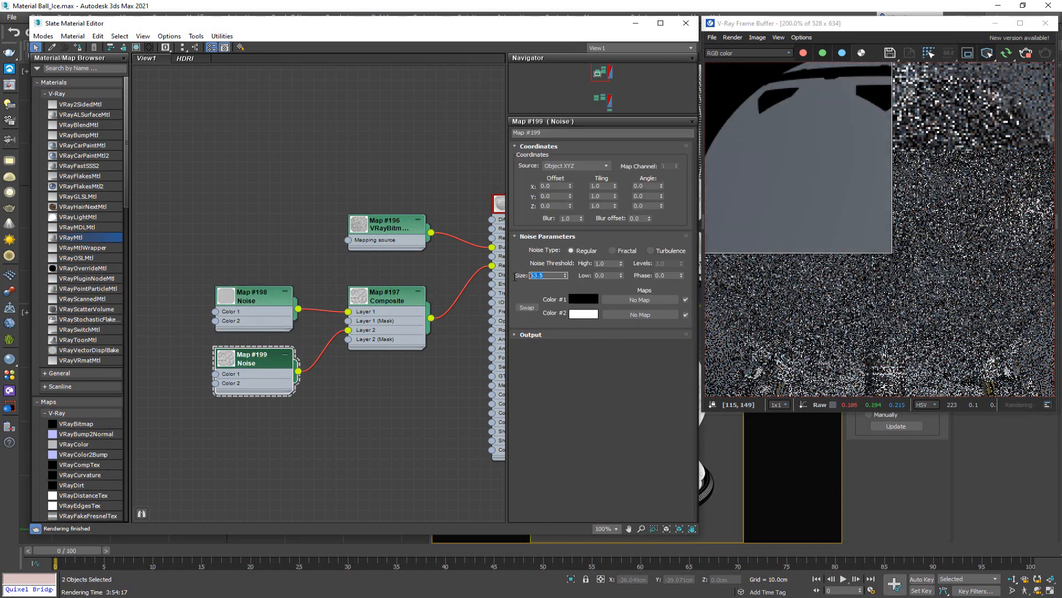
type("1")
key("Return")
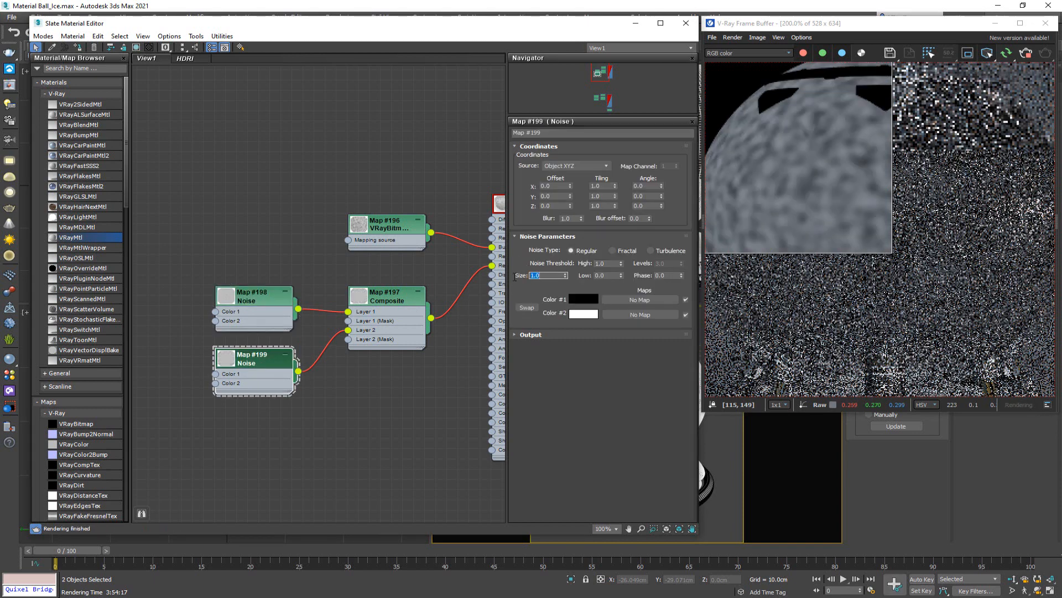
type("7")
key("Return")
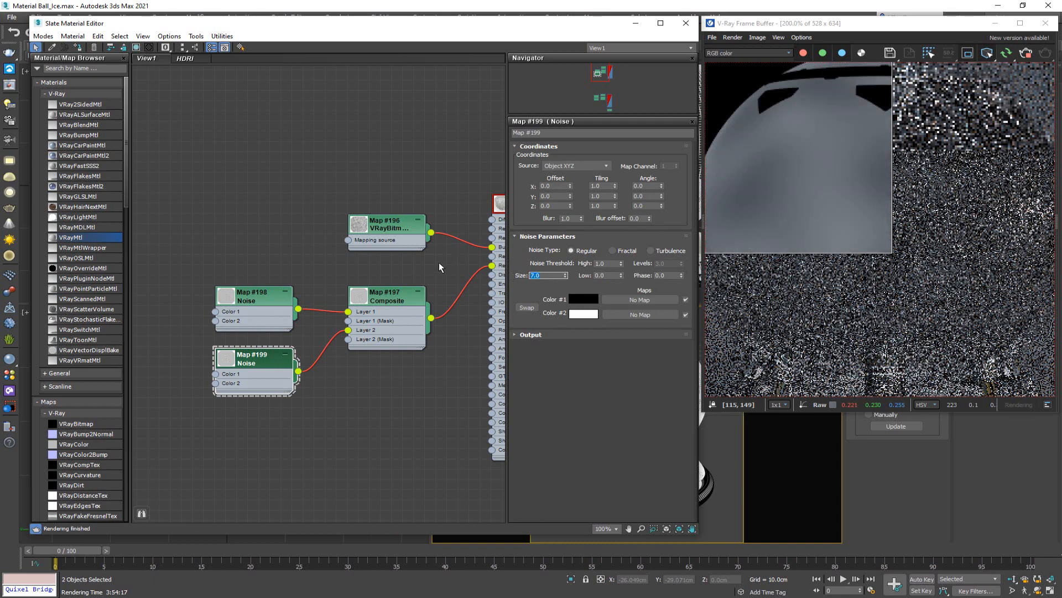
- Preview the Composite map, try Darken and Normal as Layer 2's blending mode and settle on Multiply
double_click(380, 301)
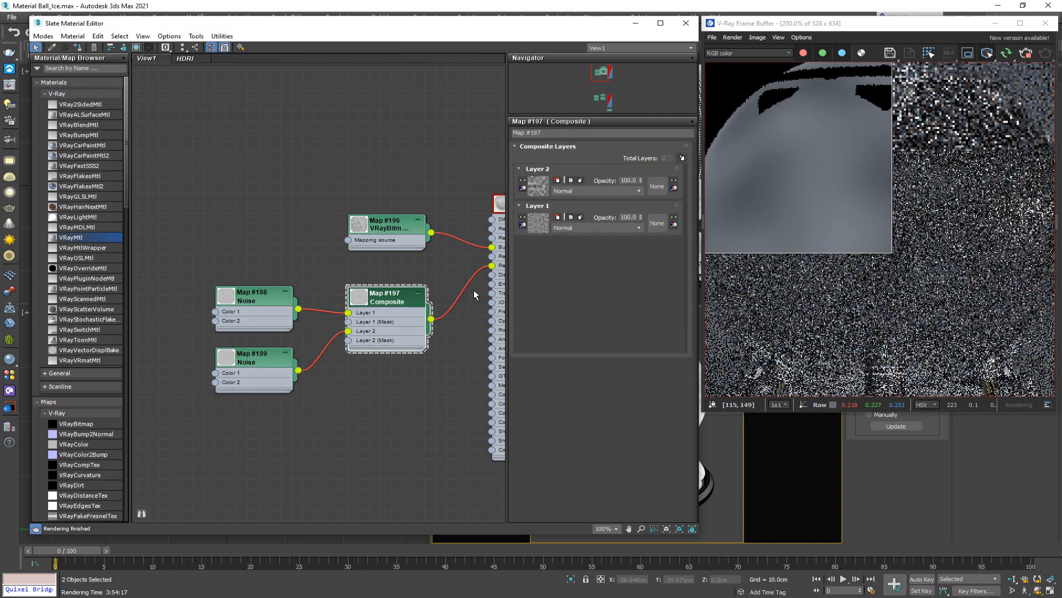
left_click(602, 190)
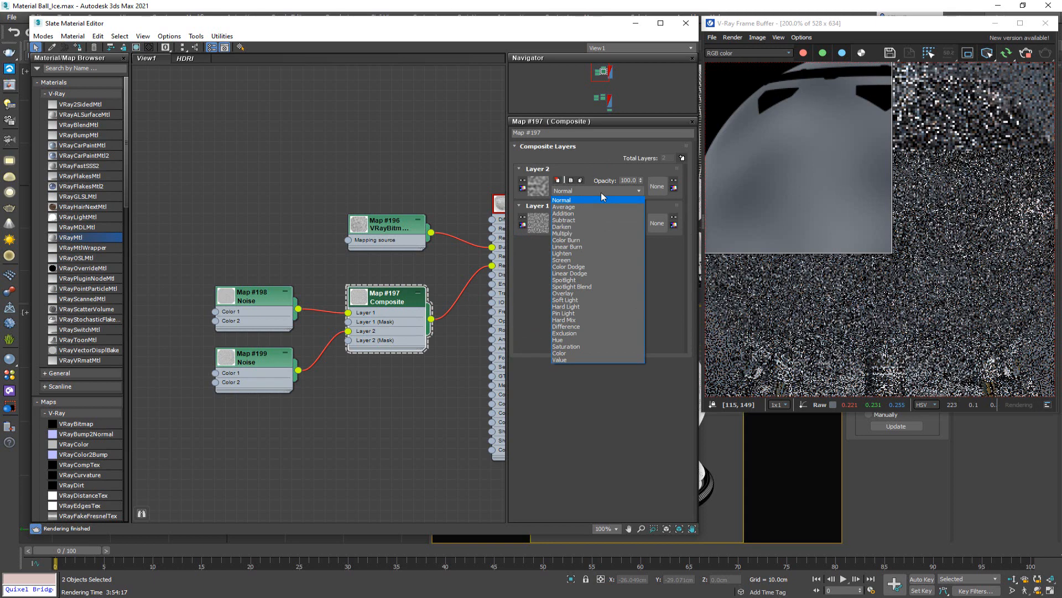
left_click(582, 227)
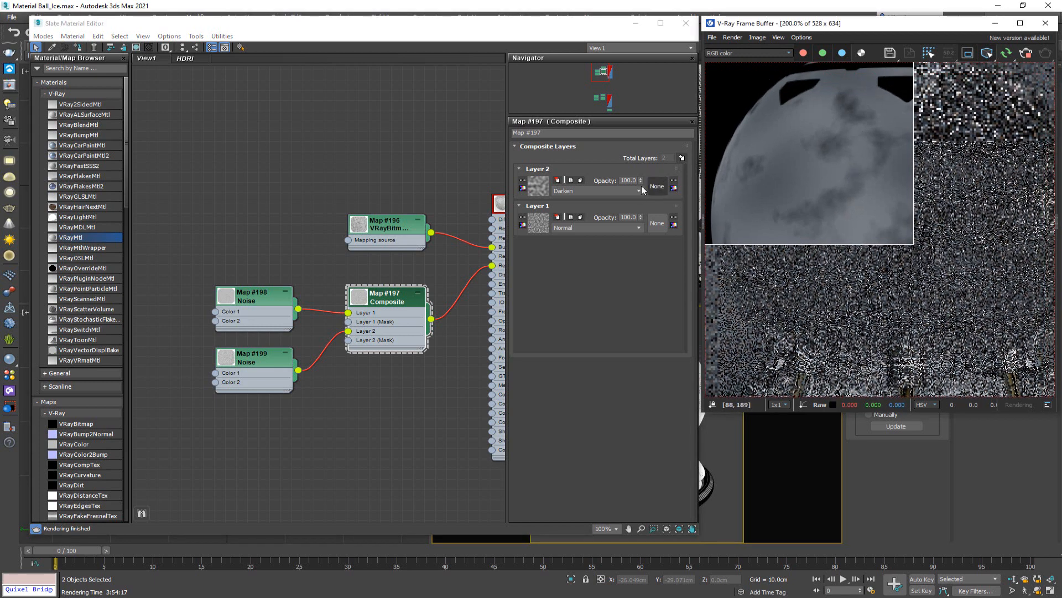
left_click(612, 191)
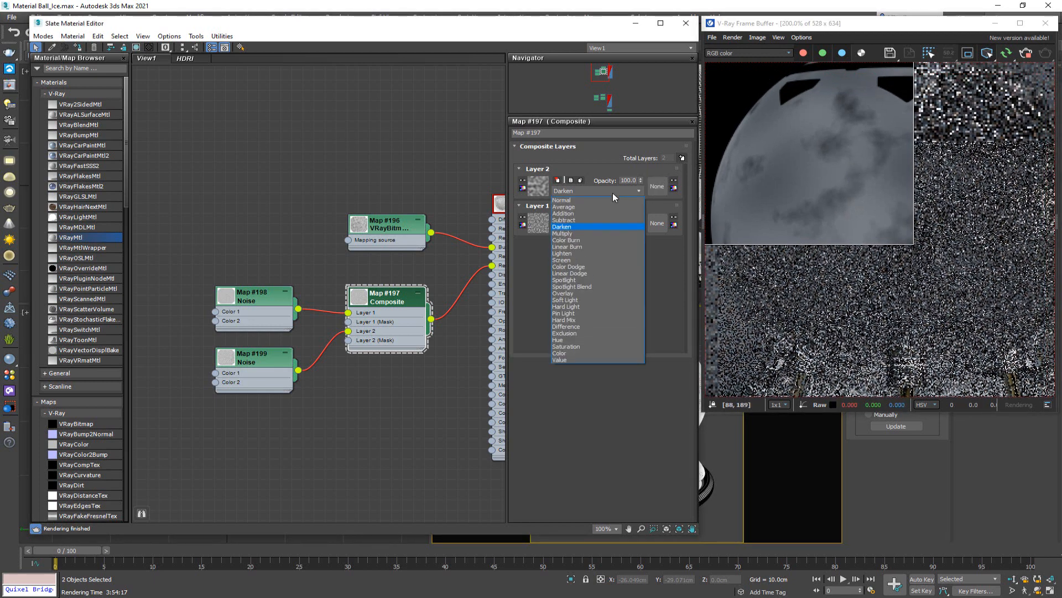
left_click(580, 233)
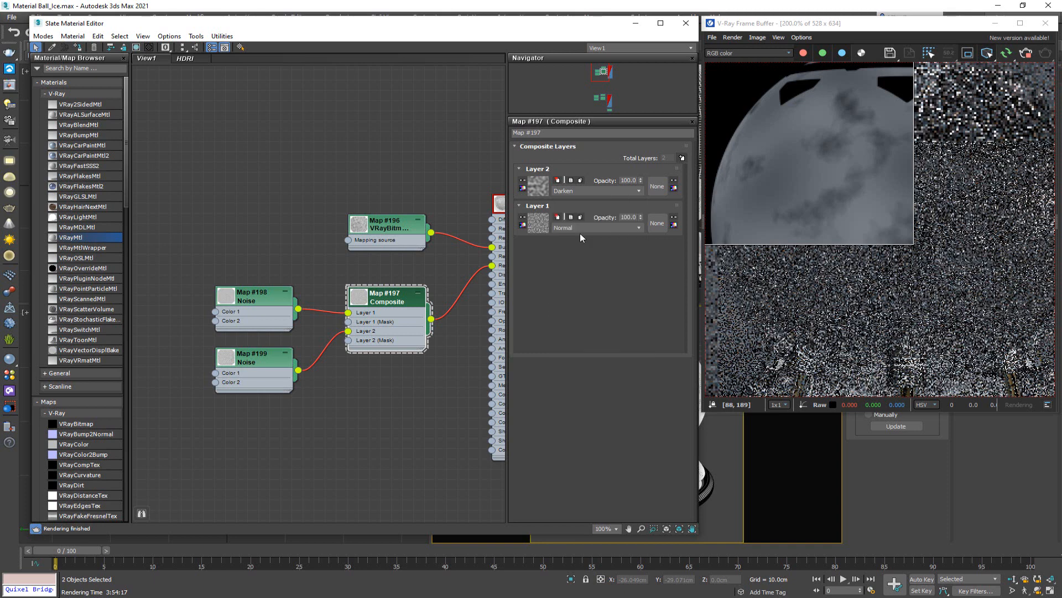
left_click(586, 189)
left_click(583, 198)
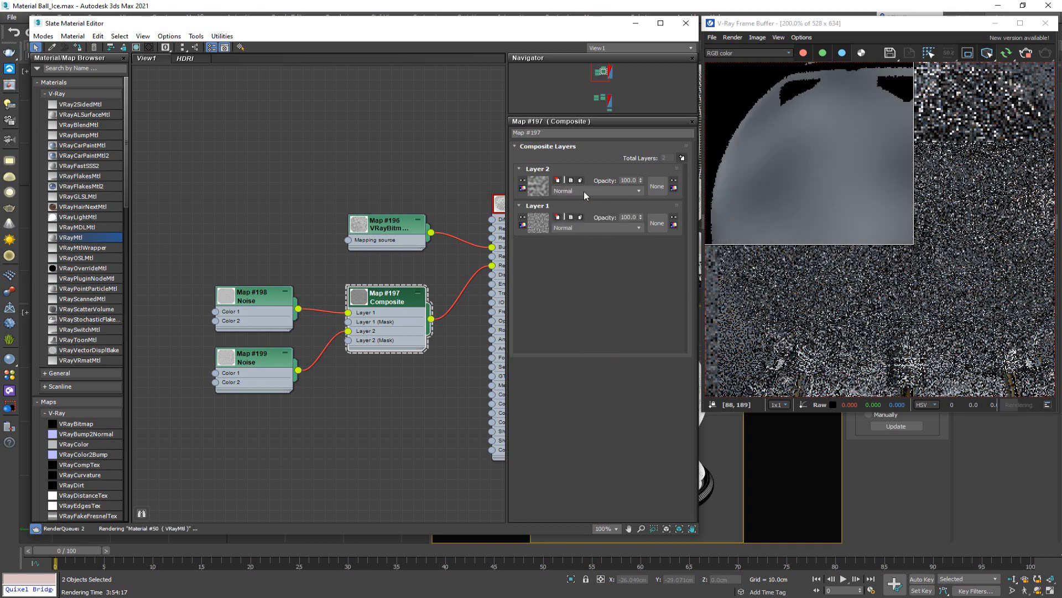
left_click(584, 190)
left_click(579, 231)
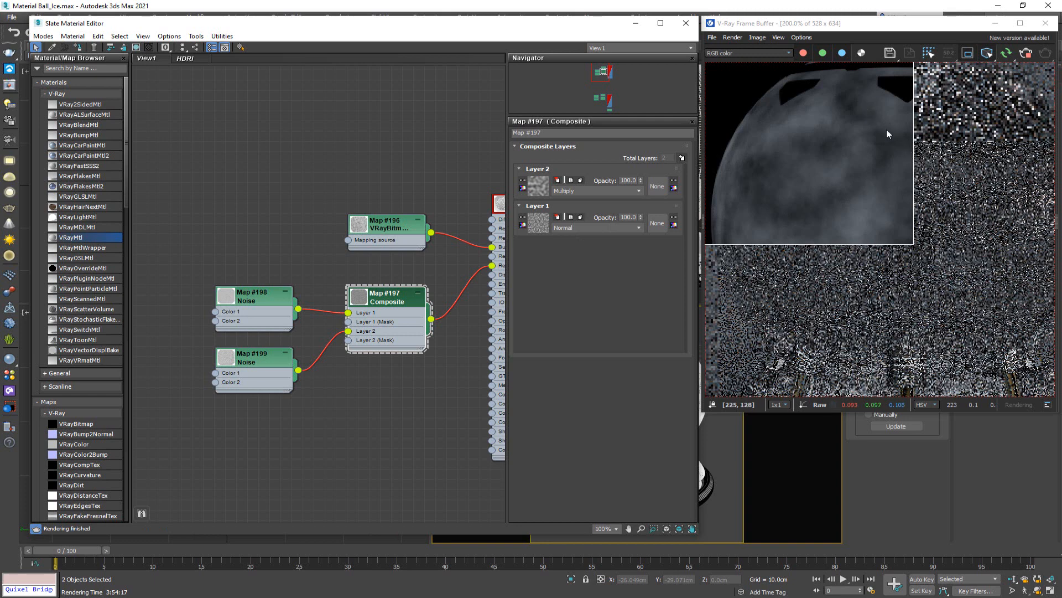
- Turn off the isolated map preview in the interactive render and check the full ice material on the ball
left_click(988, 54)
left_click(988, 66)
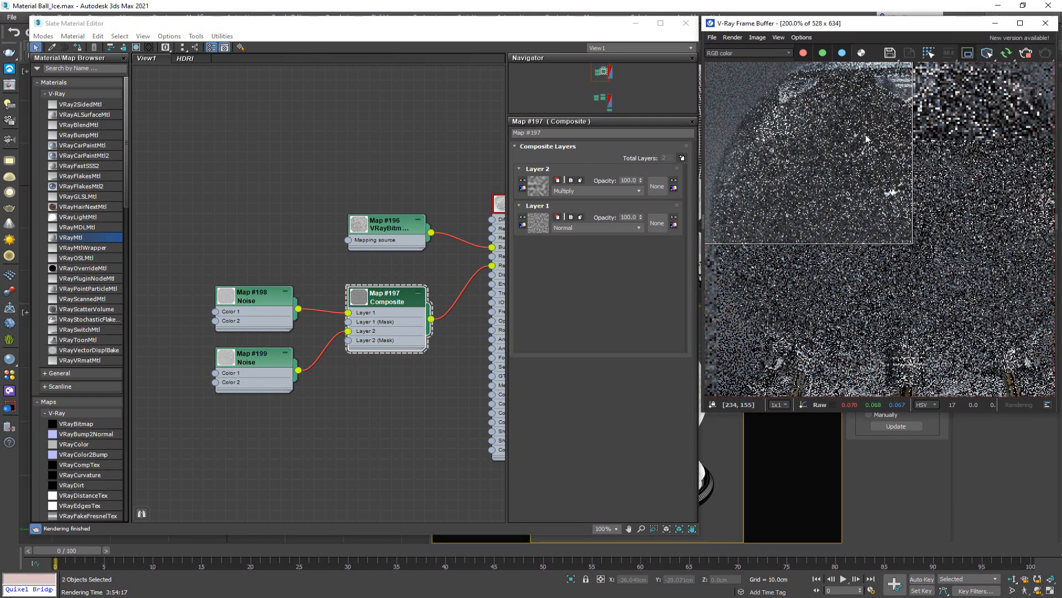
middle_click_drag(866, 135, 853, 133)
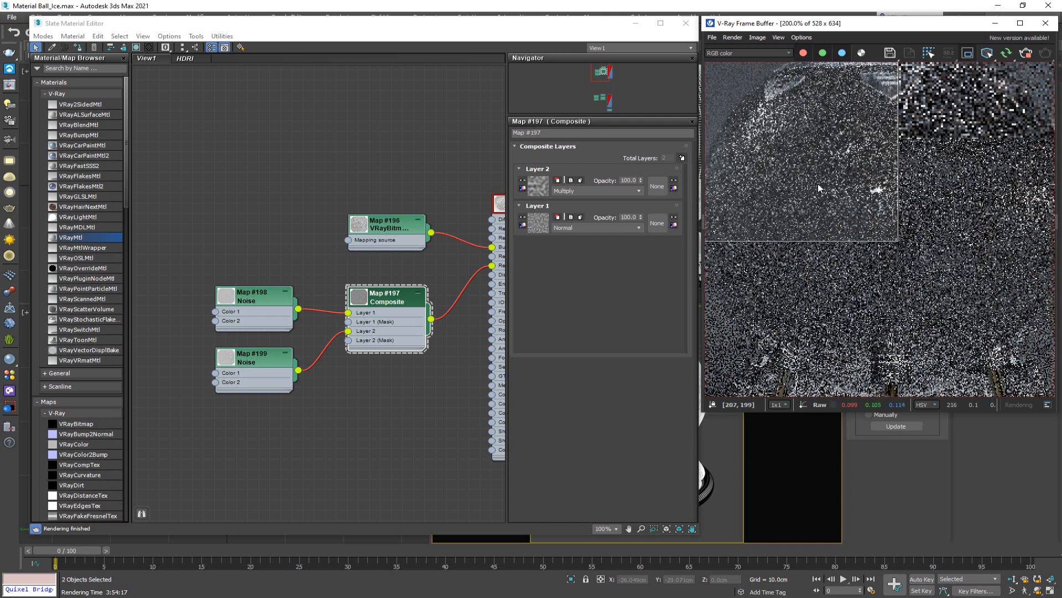
- Set the Composite map's Layer 2 opacity to 50 and inspect the ball in the render
left_click(635, 180)
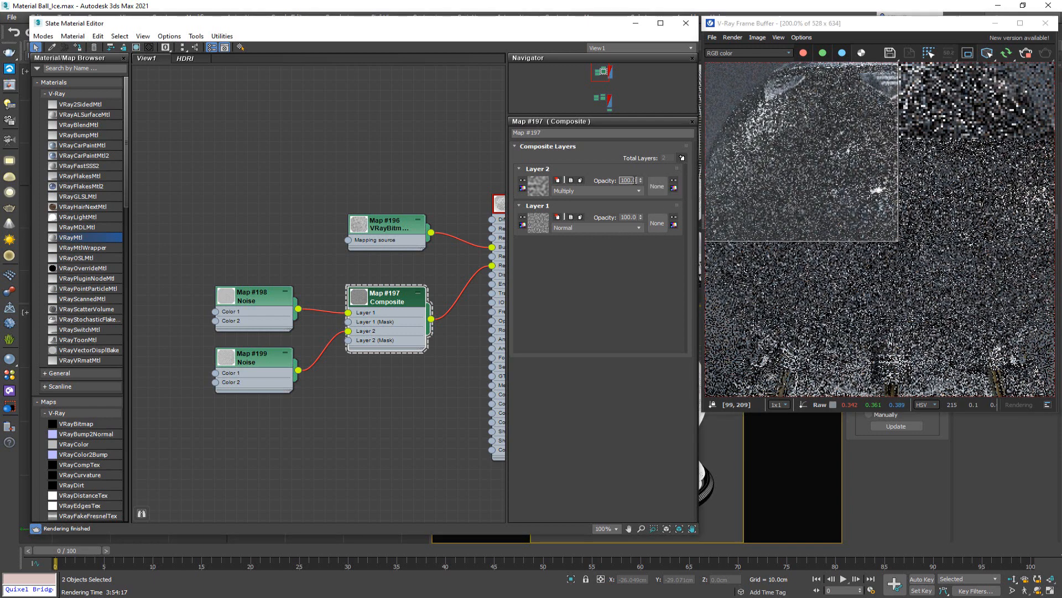
left_click_drag(635, 180, 613, 176)
key("Return")
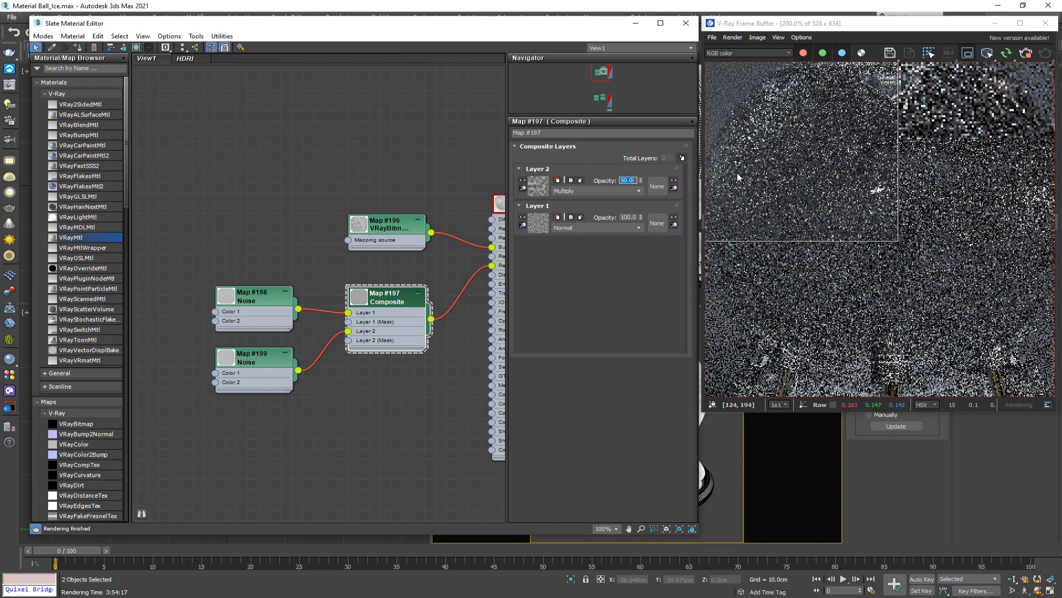
scroll(851, 174, "down", 2)
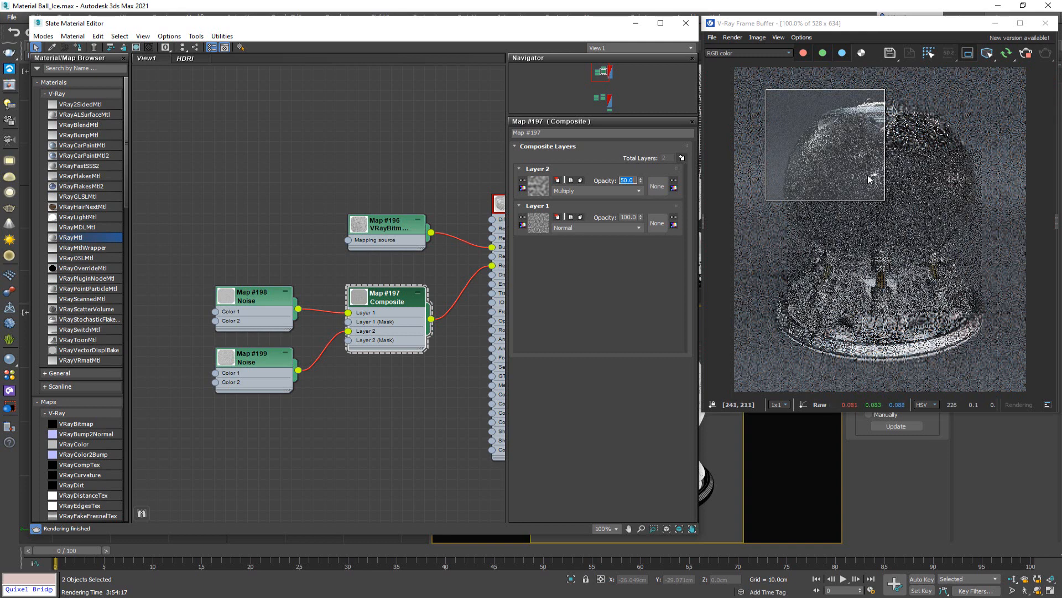
scroll(868, 175, "up", 2)
scroll(819, 166, "down", 2)
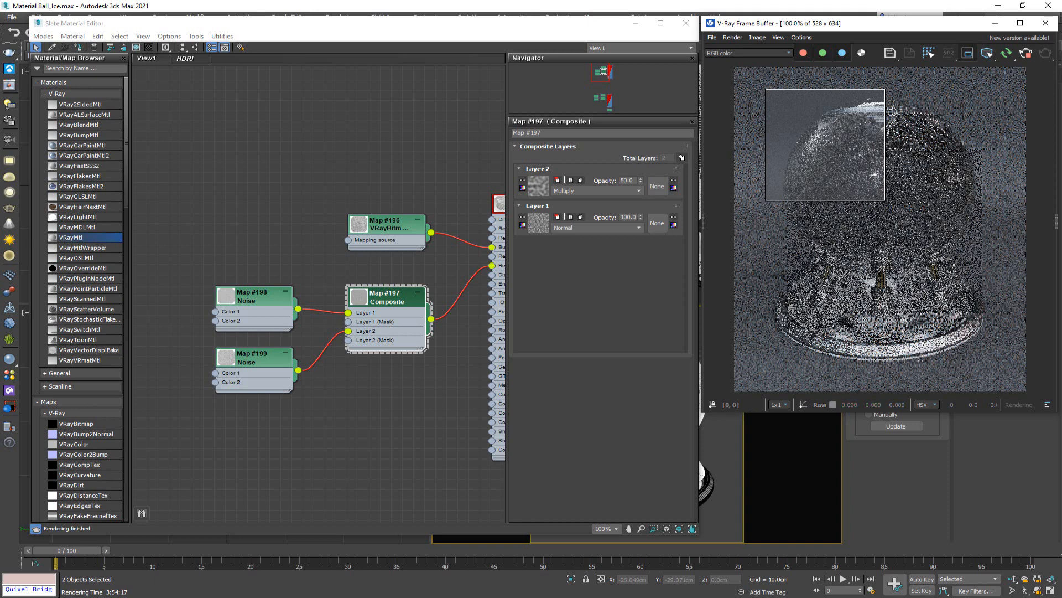
- Compare the rendered ice surface and material setup with the IceClear.jpg reference photo
left_click_drag(0, 70, 389, 73)
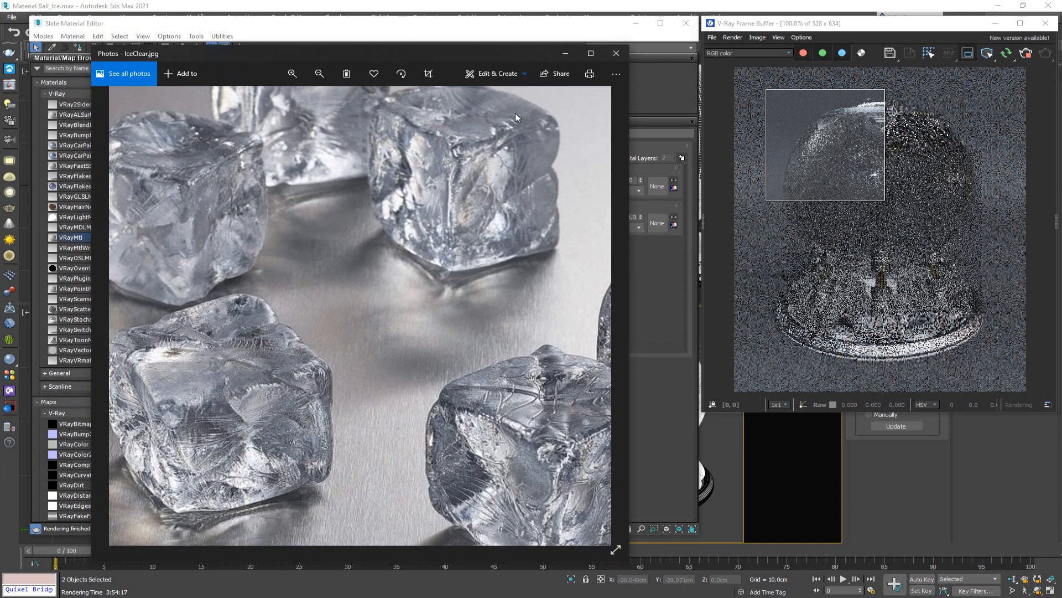
left_click_drag(409, 51, 0, 49)
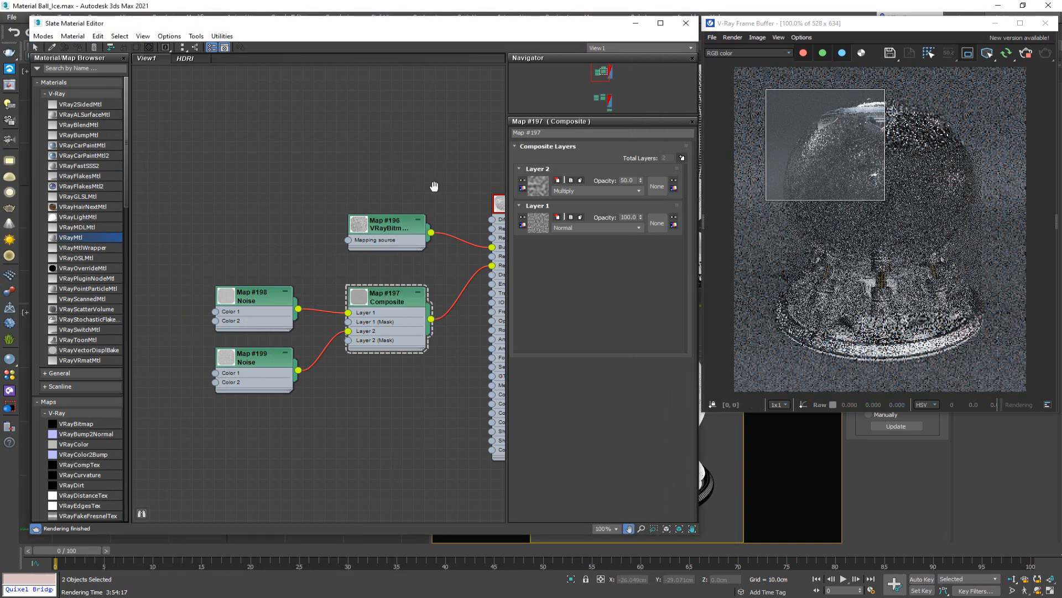
middle_click_drag(437, 187, 324, 166)
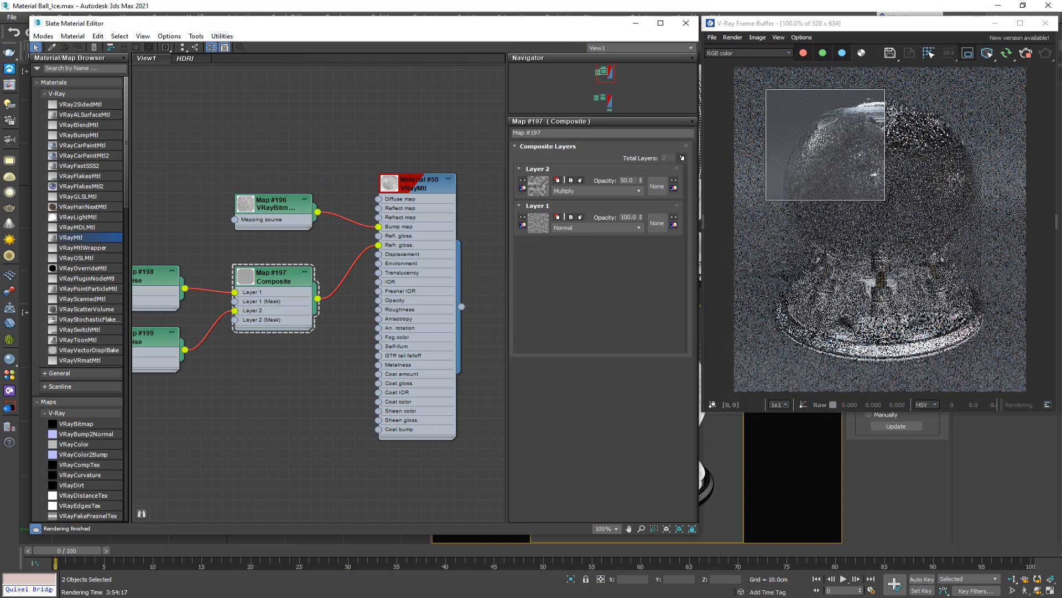
left_click_drag(0, 35, 460, 51)
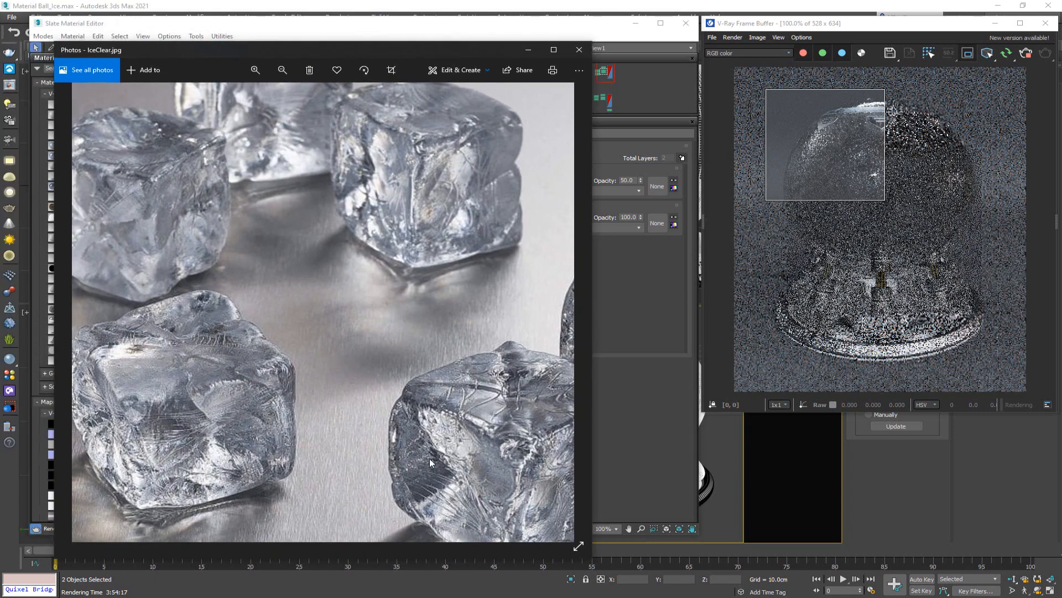
left_click(379, 40)
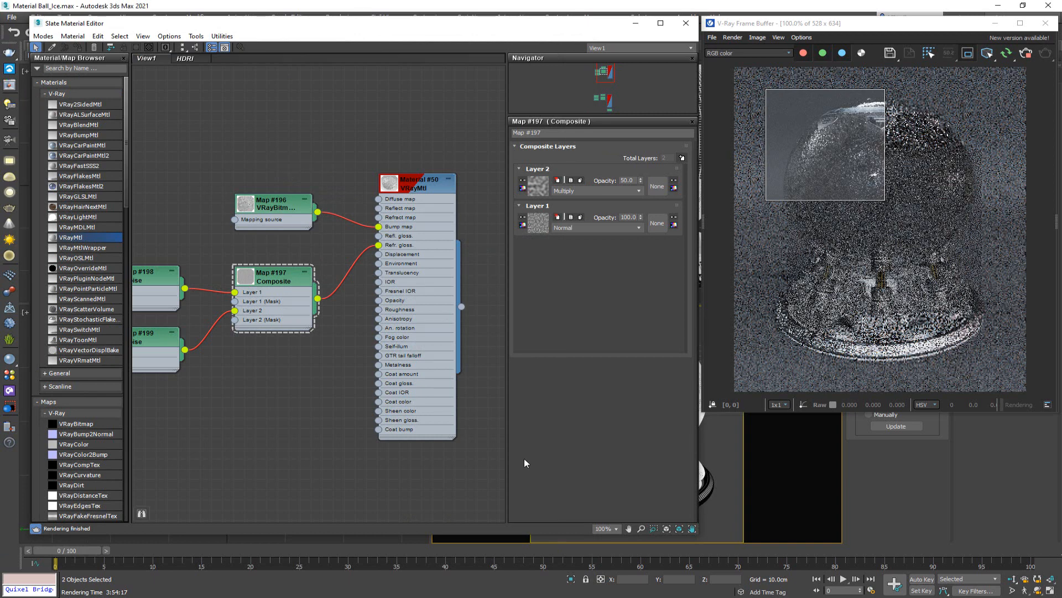
key("alt+Tab")
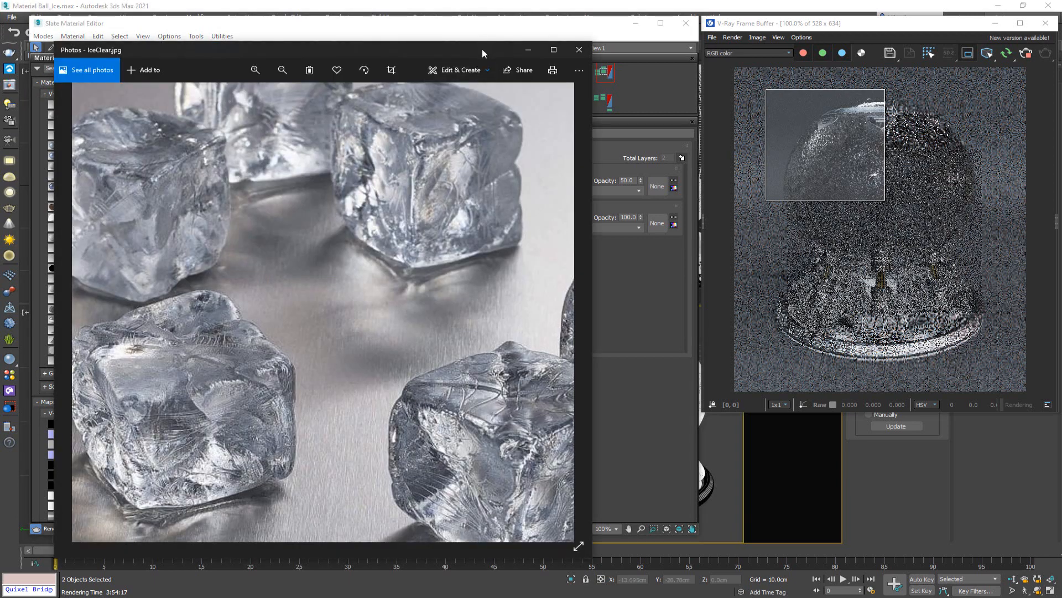
key("alt+Tab")
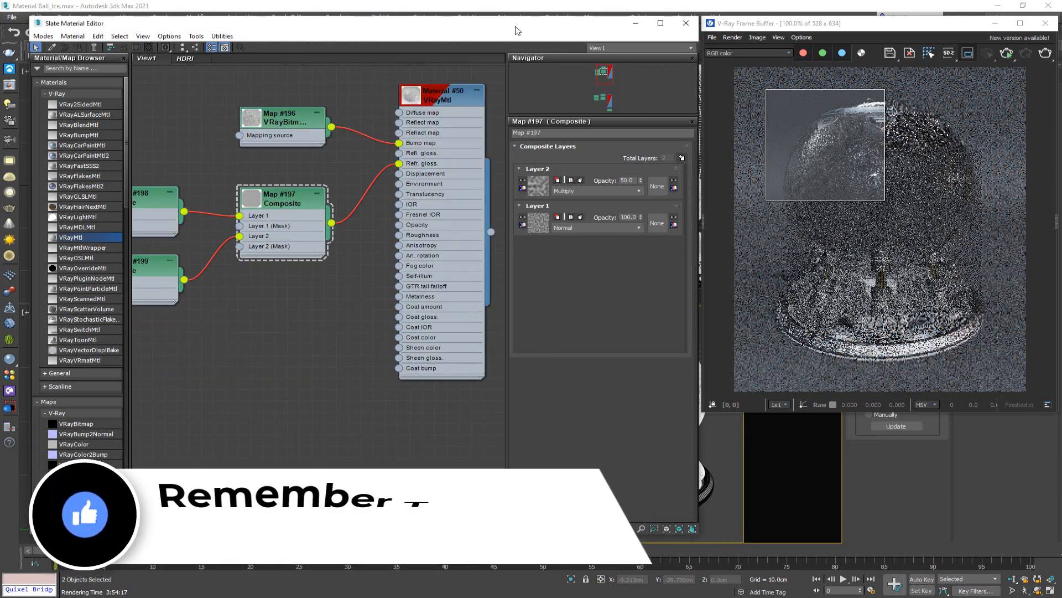
- Select the ball and its inner object in the viewport and add a VRayDisplacementMod modifier to both
left_click_drag(513, 30, 367, 49)
left_click(635, 332)
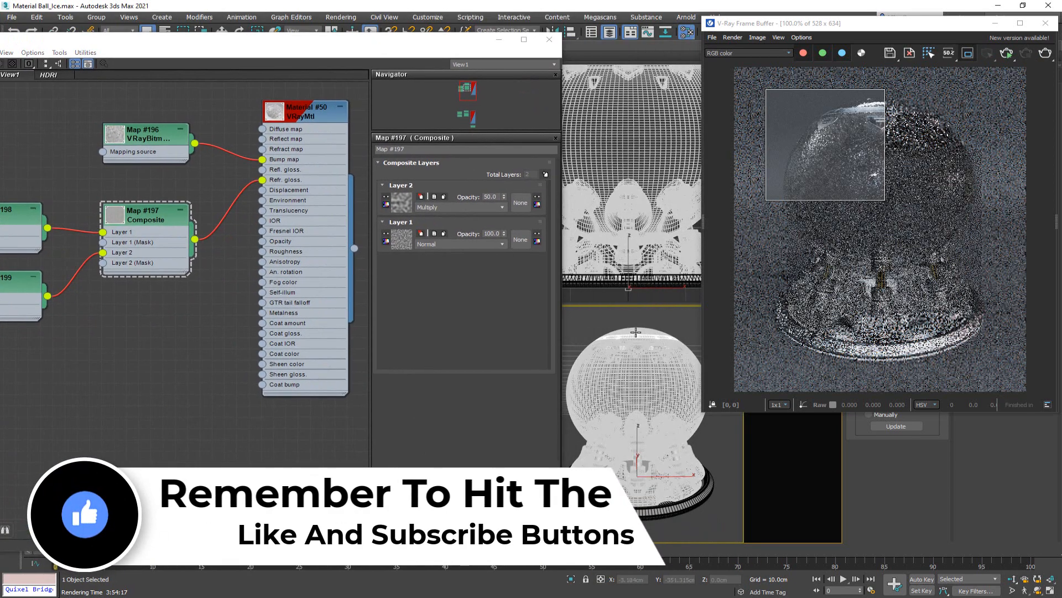
left_click(639, 388, "ctrl")
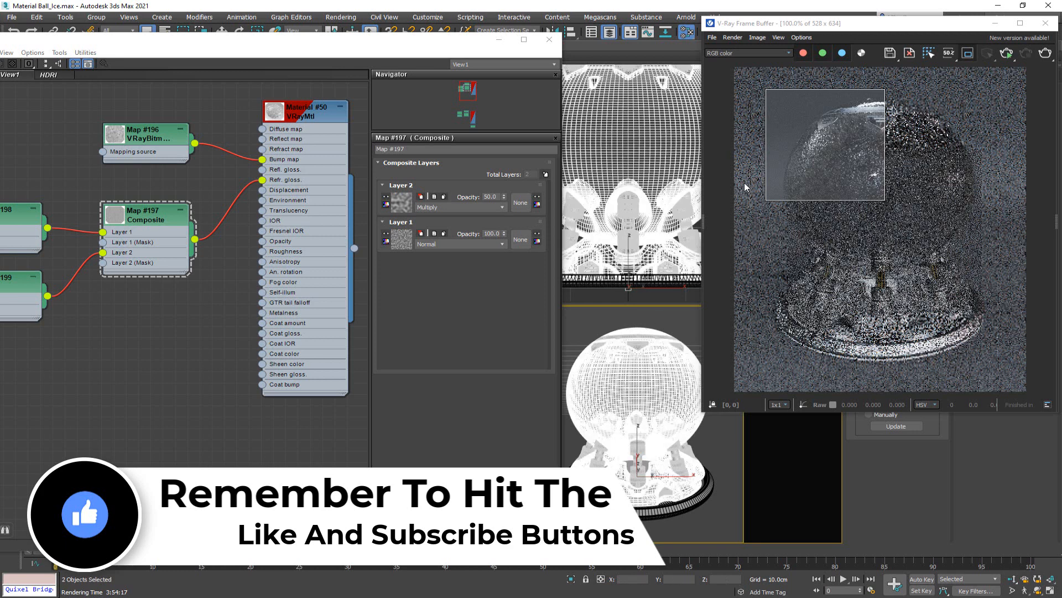
left_click_drag(939, 28, 702, 117)
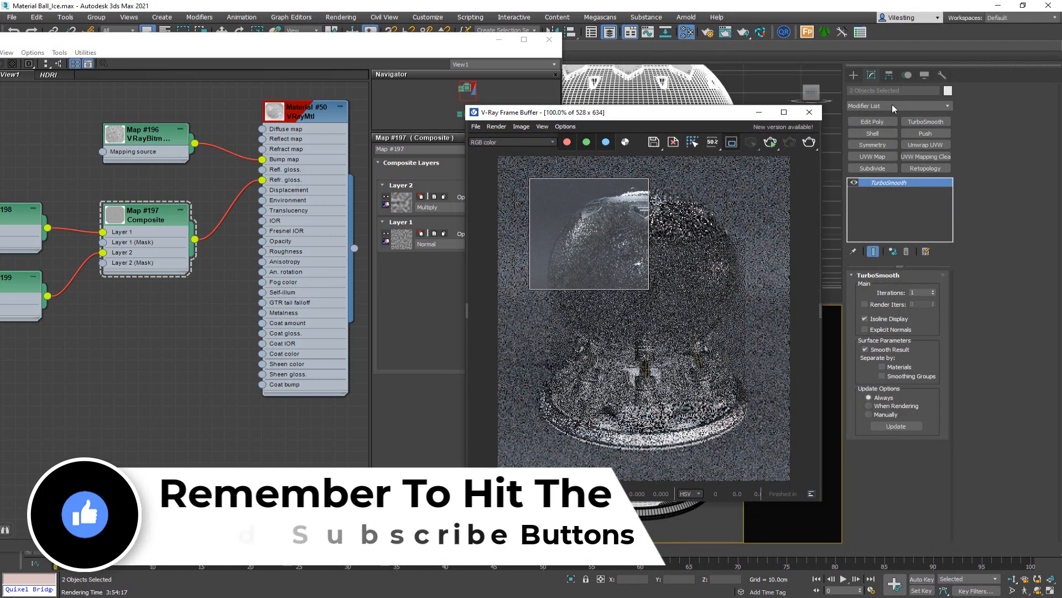
left_click(875, 104)
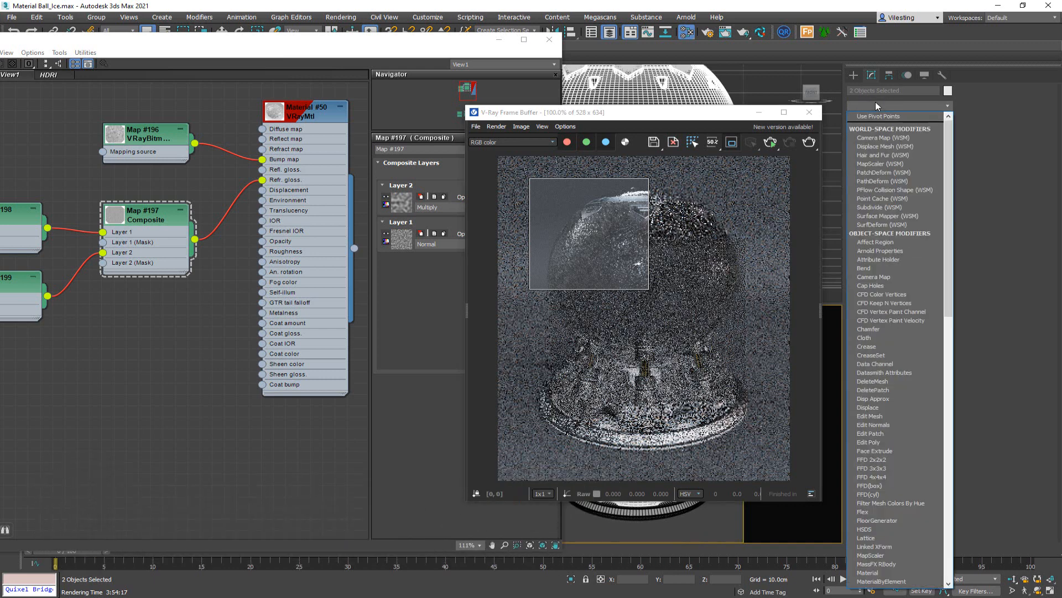
type("v")
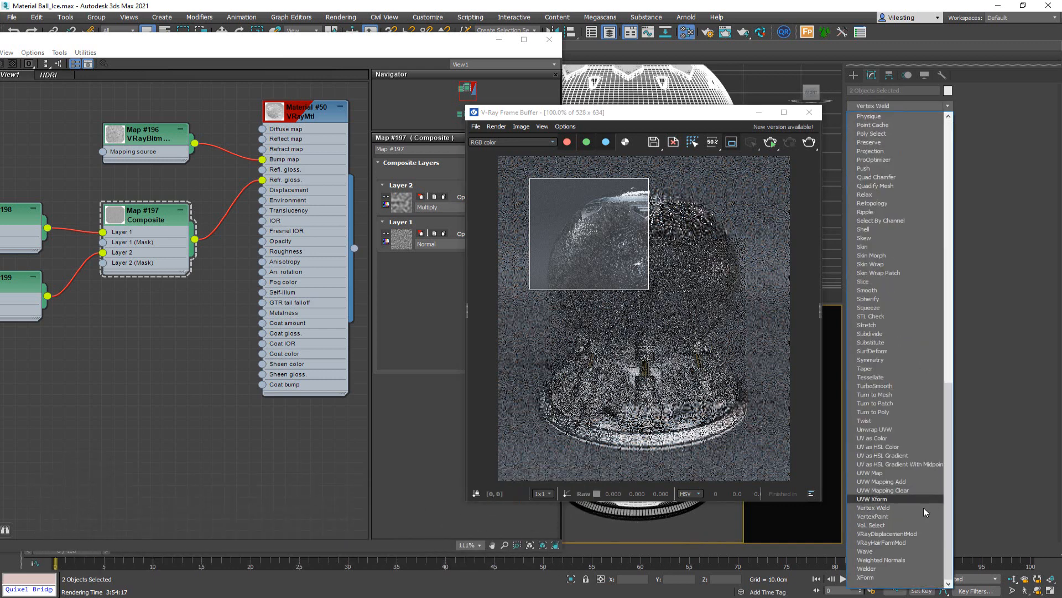
left_click(911, 533)
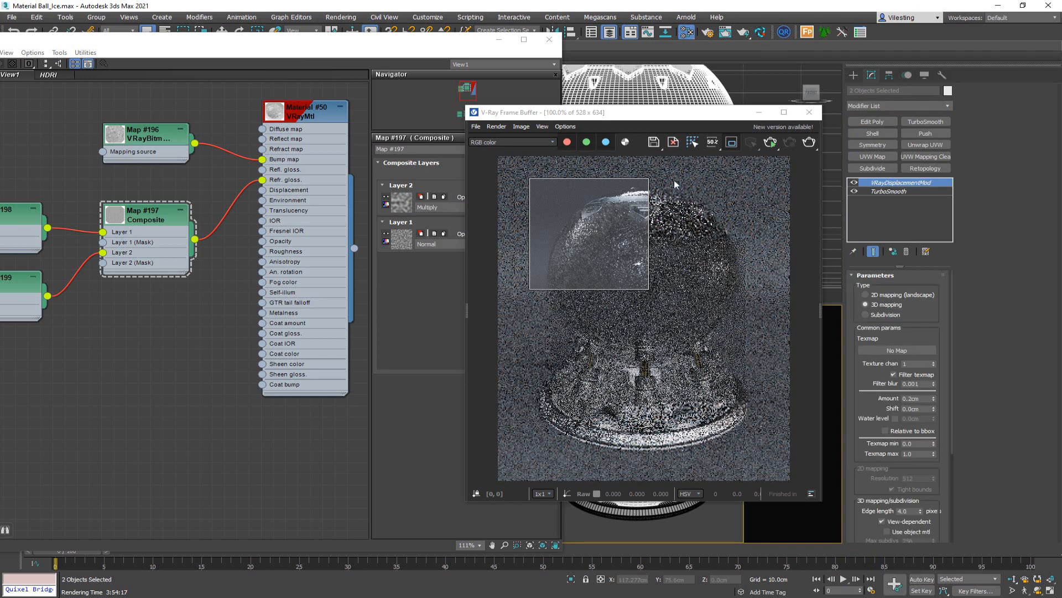
- Rearrange the editor and render windows and assign a VRayBitmap as the displacement modifier's texmap
left_click_drag(649, 113, 874, 25)
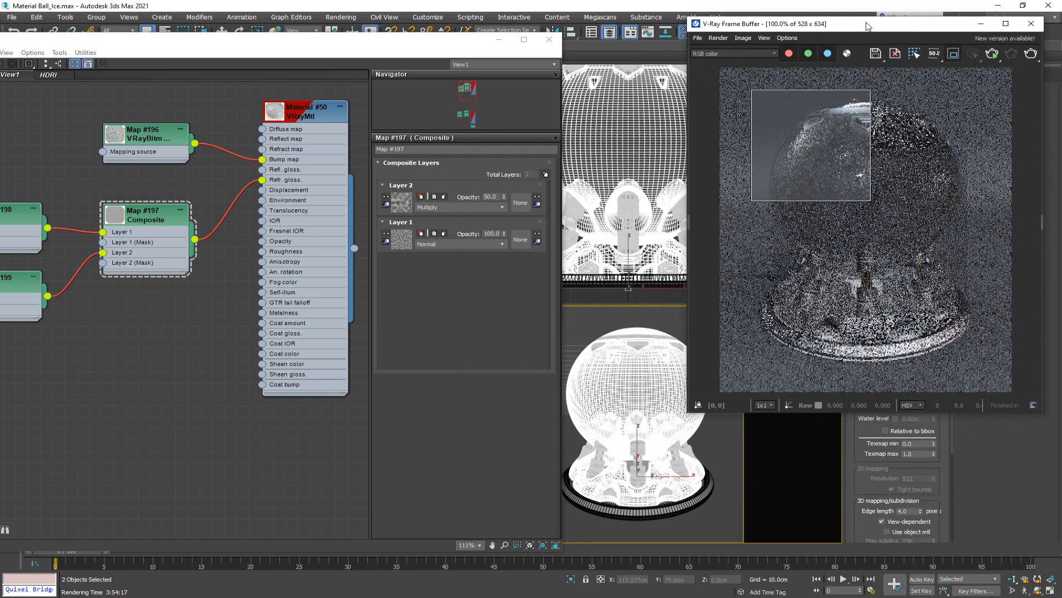
left_click(341, 38)
left_click_drag(341, 38, 463, 25)
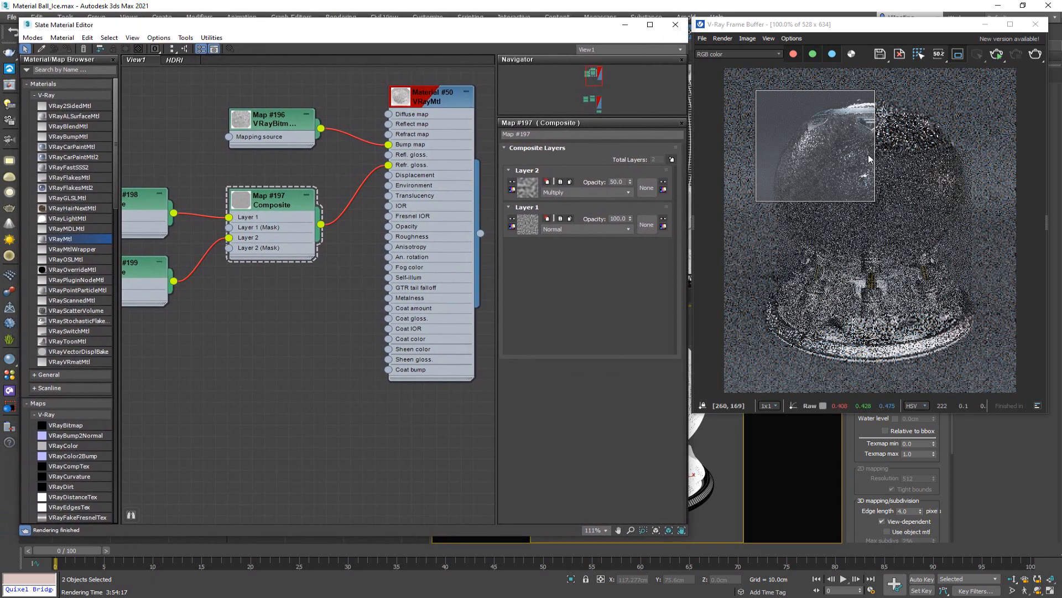
left_click_drag(898, 28, 710, 50)
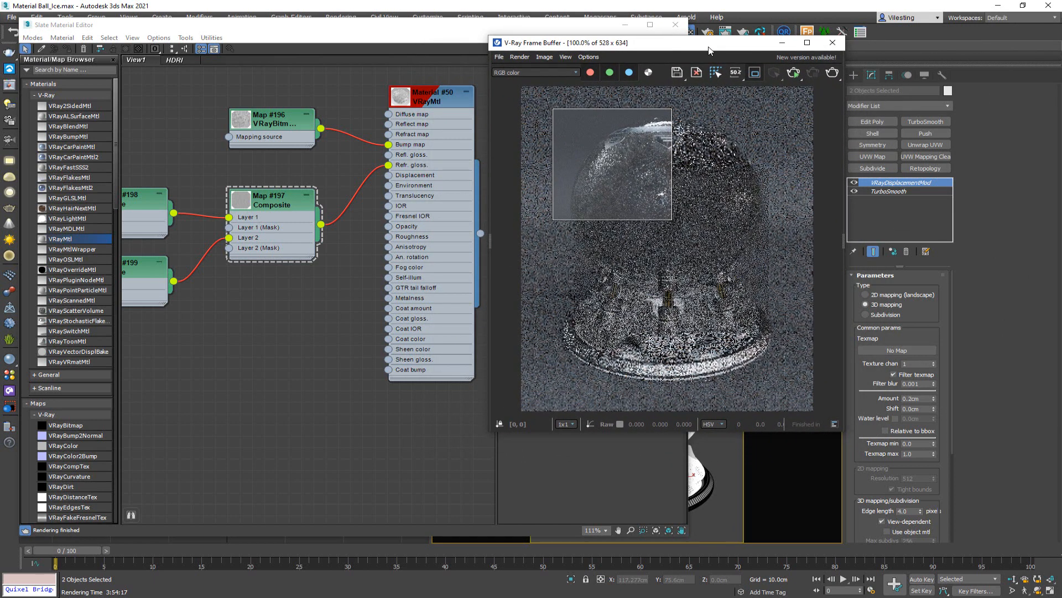
left_click(911, 351)
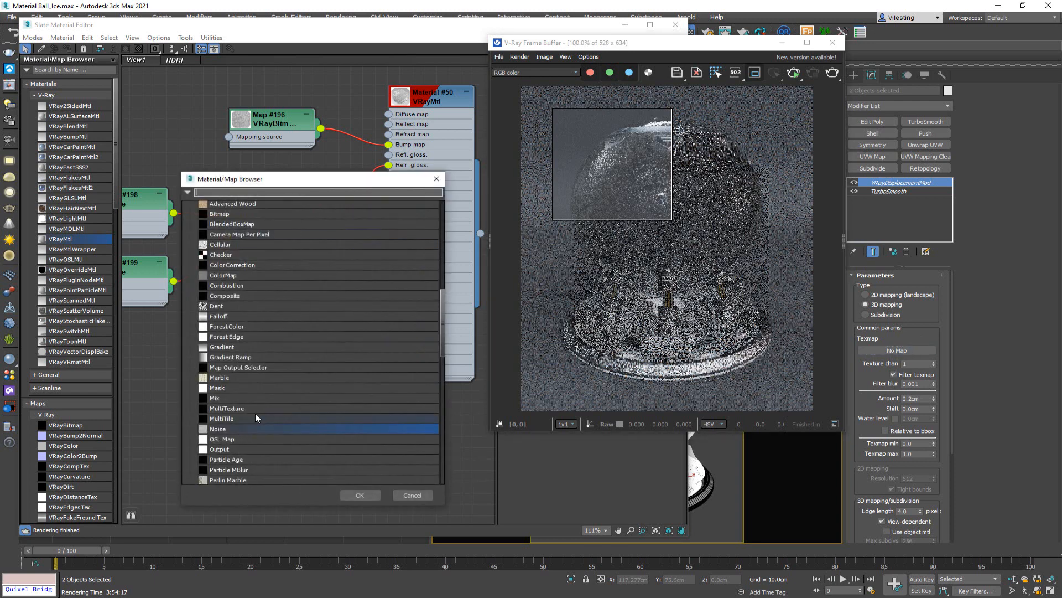
scroll(254, 413, "down", 15)
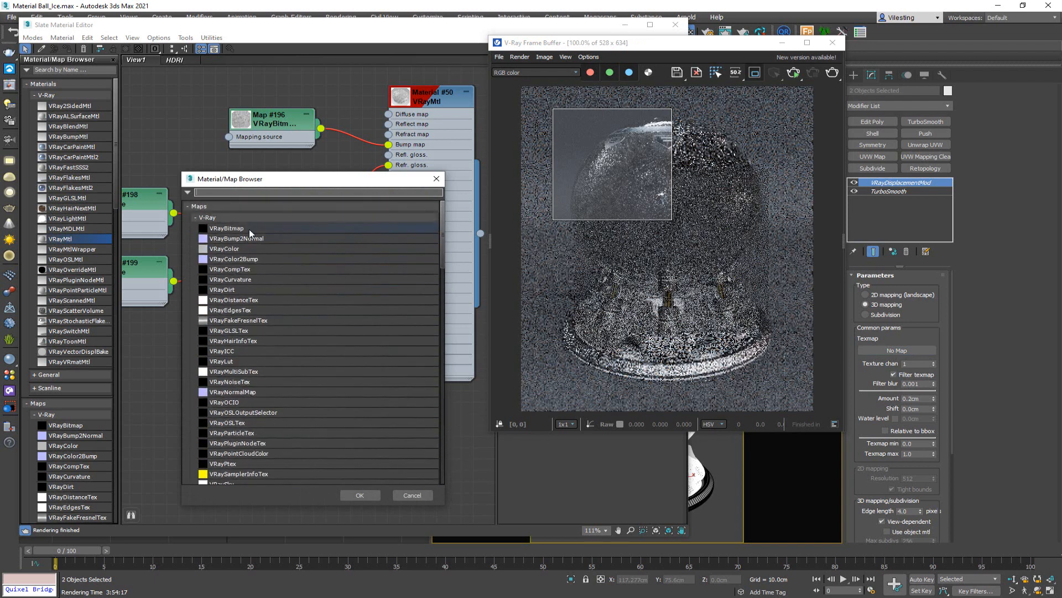
double_click(249, 229)
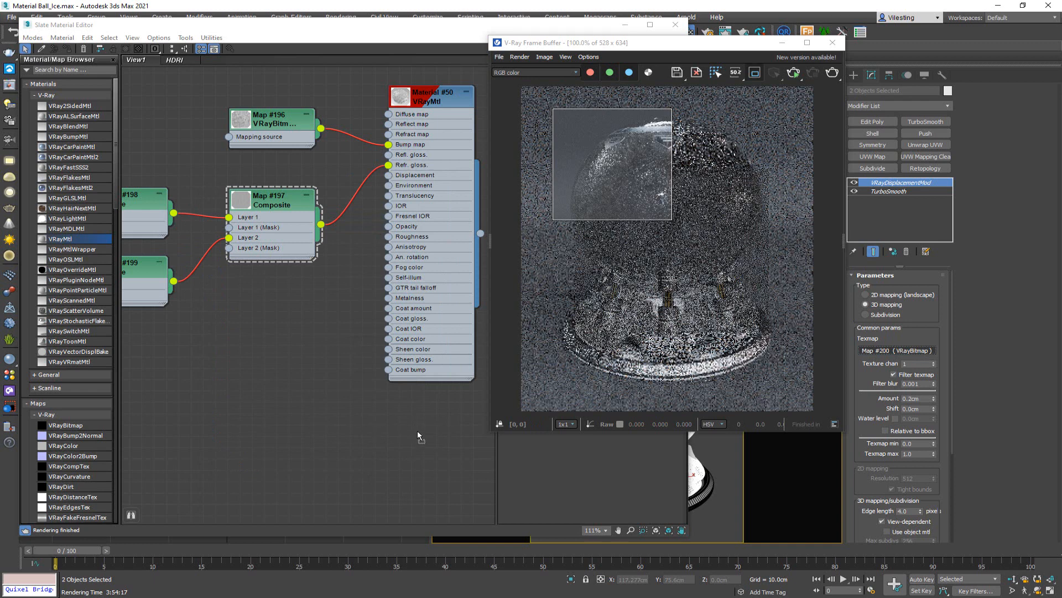
- Bring the displacement VRayBitmap into the material node view and place its node below the VRayMtl node
left_click_drag(417, 430, 409, 440)
left_click(328, 312)
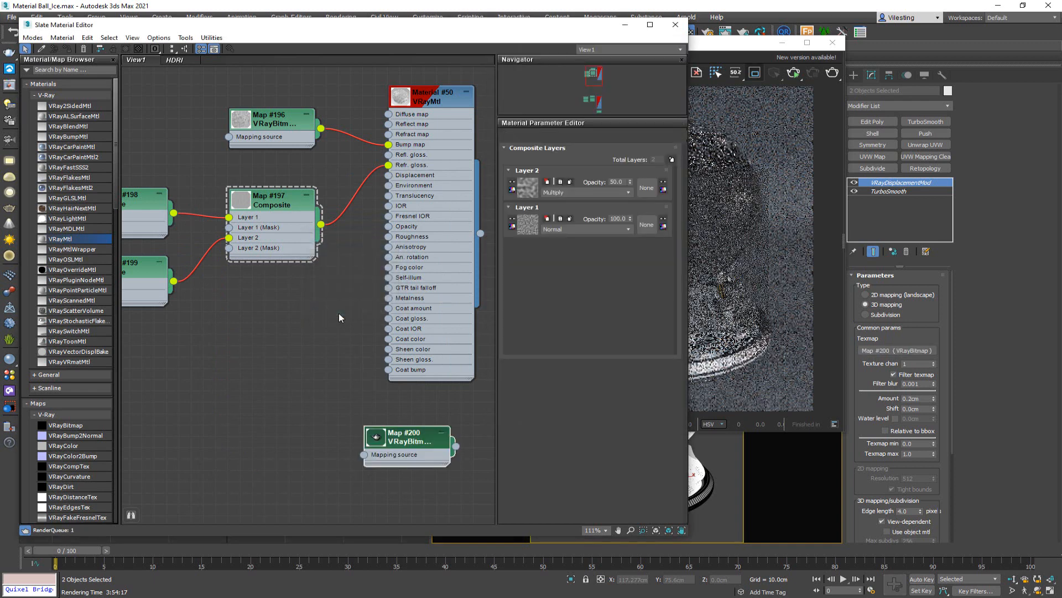
left_click(440, 433)
left_click_drag(440, 433, 443, 434)
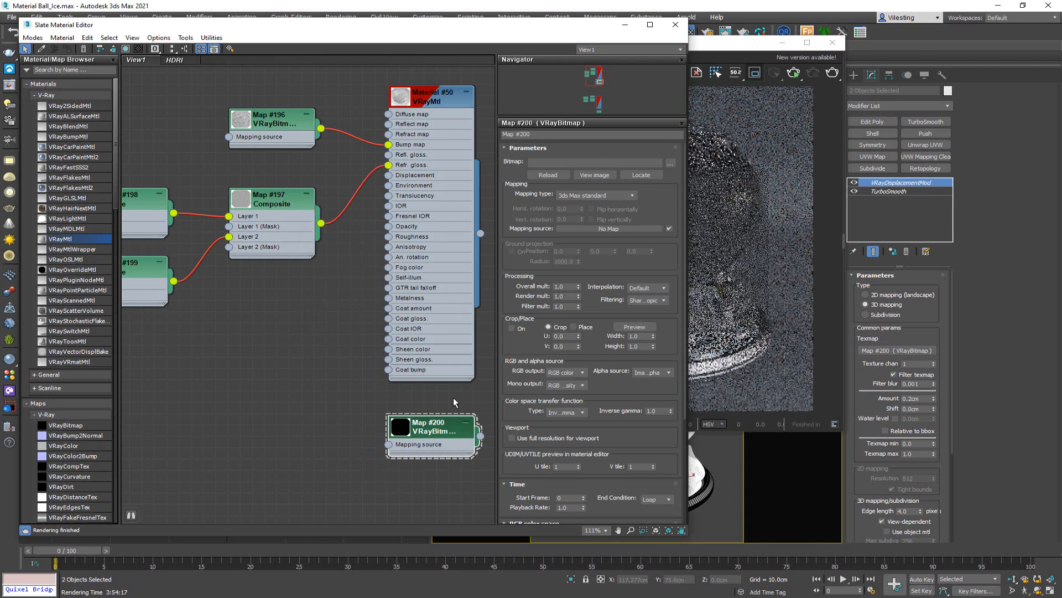
scroll(453, 397, "up", 1)
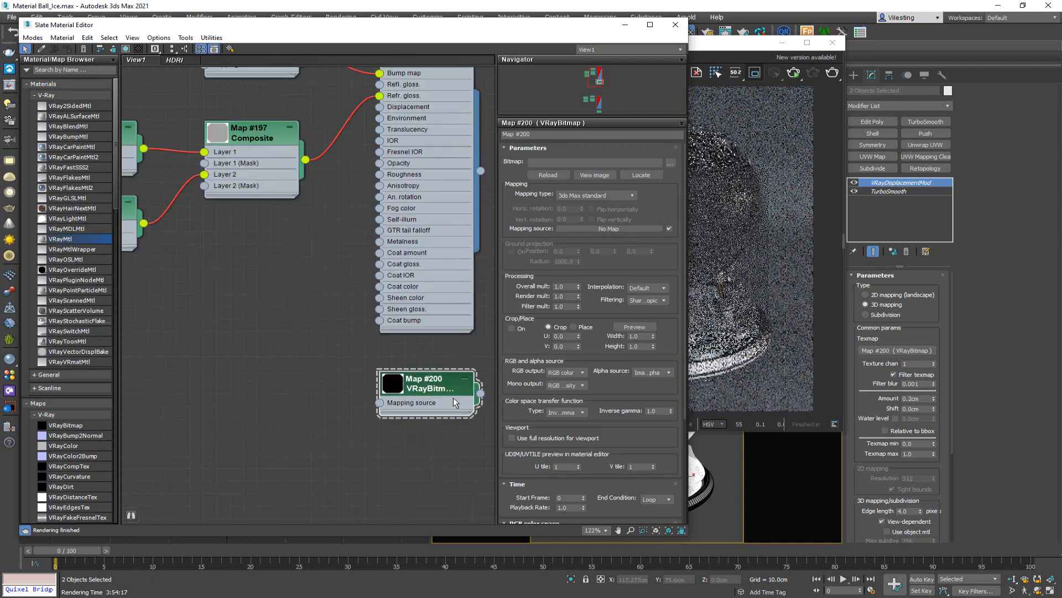
- Load the Grunge_01 image from the Seamless textures folder into the displacement VRayBitmap
left_click(669, 165)
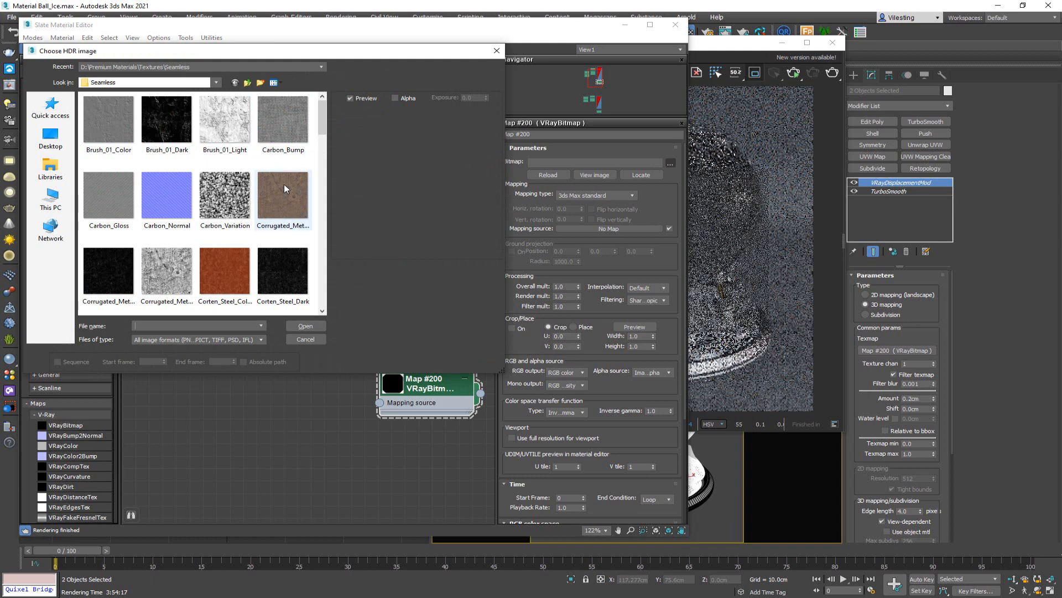
scroll(285, 188, "down", 5)
left_click(294, 229)
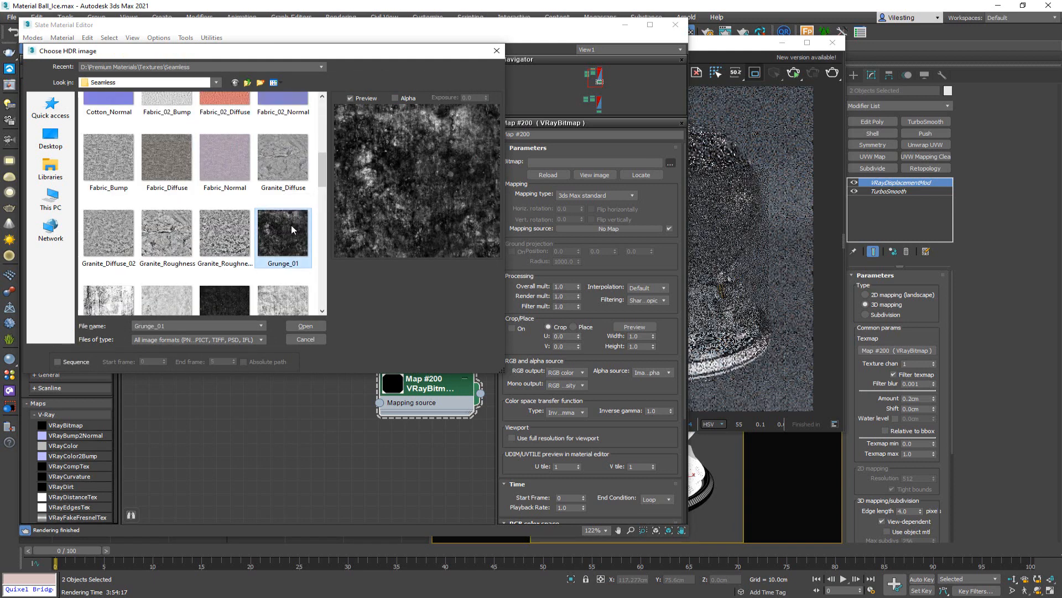
left_click(311, 328)
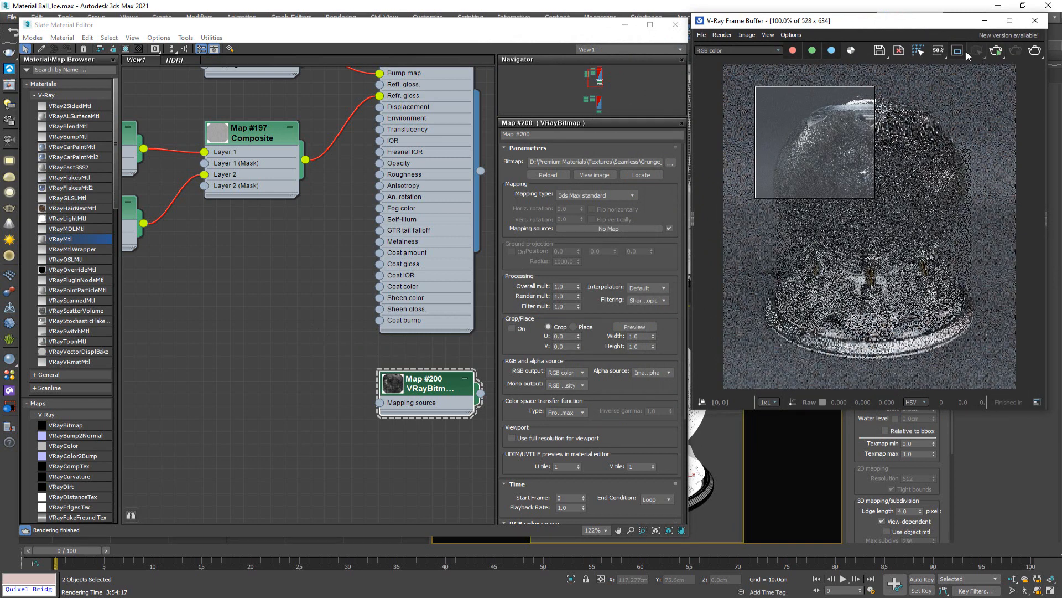
- Restart the interactive render and enlarge the render region to cover the whole ball and base, keeping the displacement parameters accessible
left_click(997, 52)
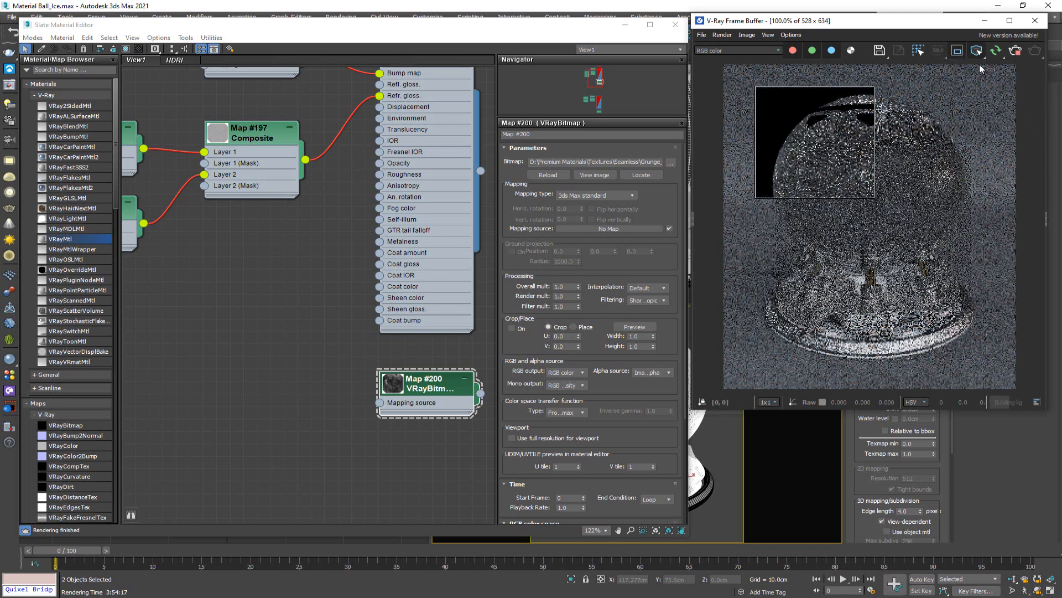
left_click(436, 391)
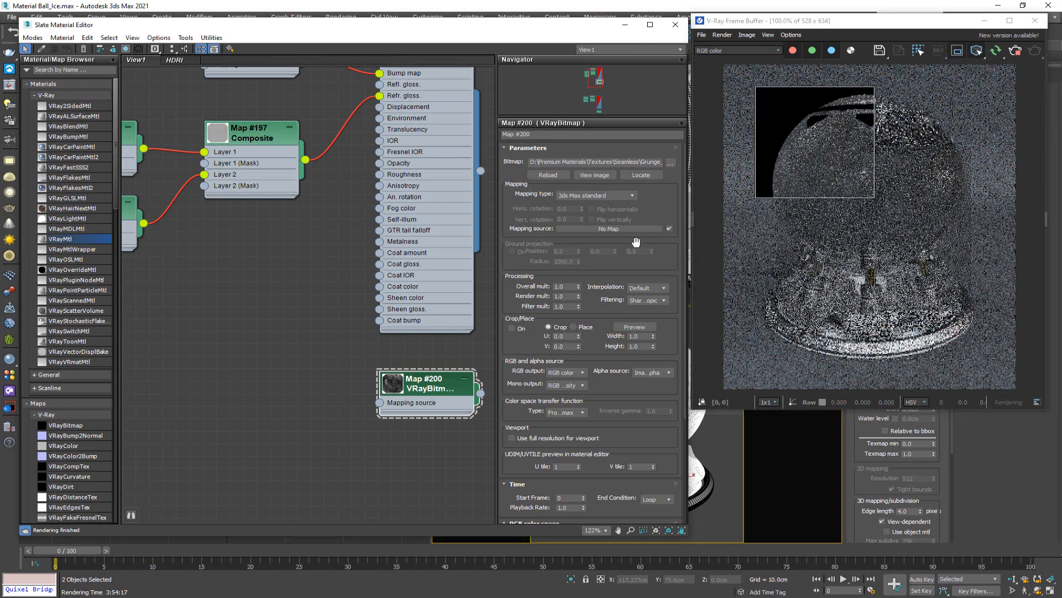
left_click_drag(877, 206, 974, 356)
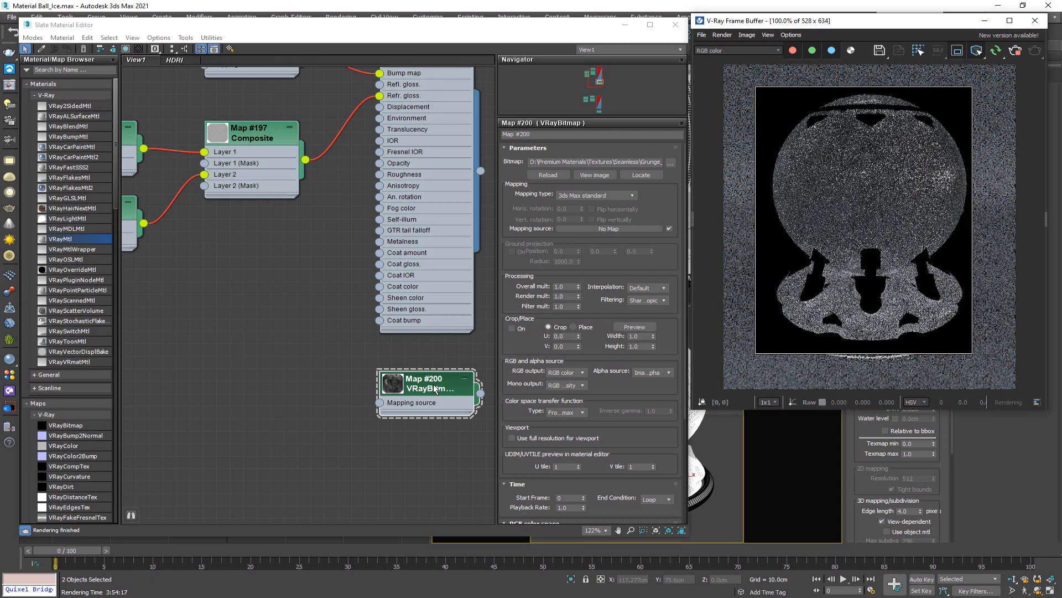
left_click_drag(855, 32, 650, 67)
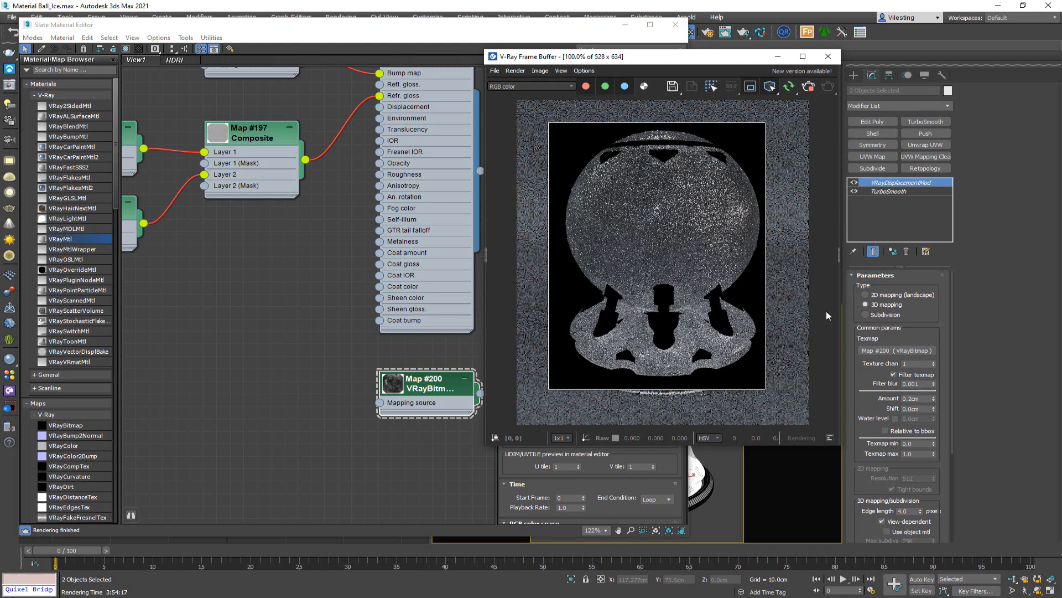
- Show the whole scene in RGB color in the interactive render and display the displacement VRayBitmap's parameters
left_click(561, 86)
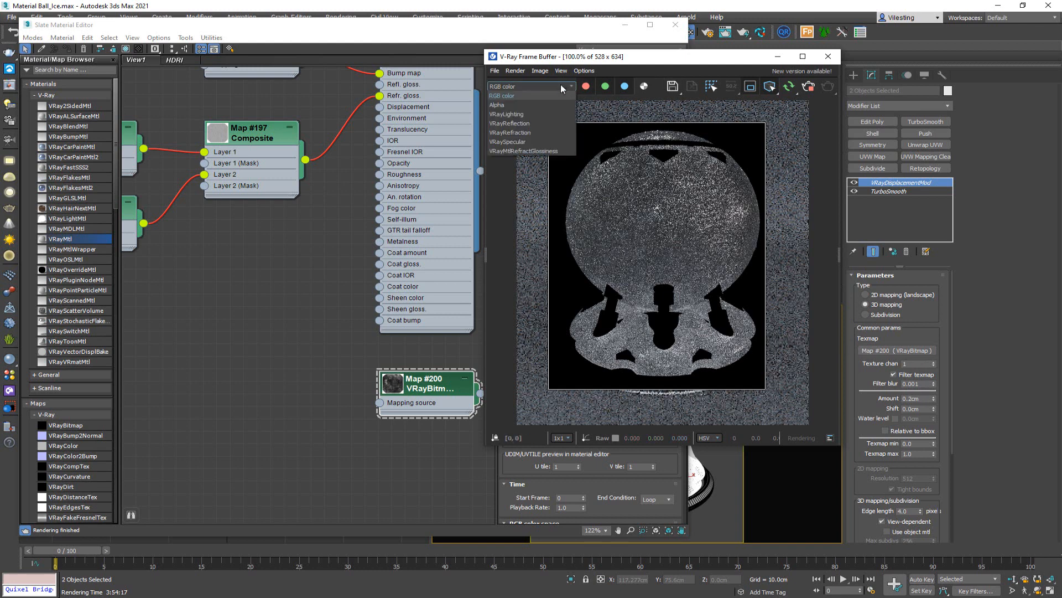
left_click(533, 95)
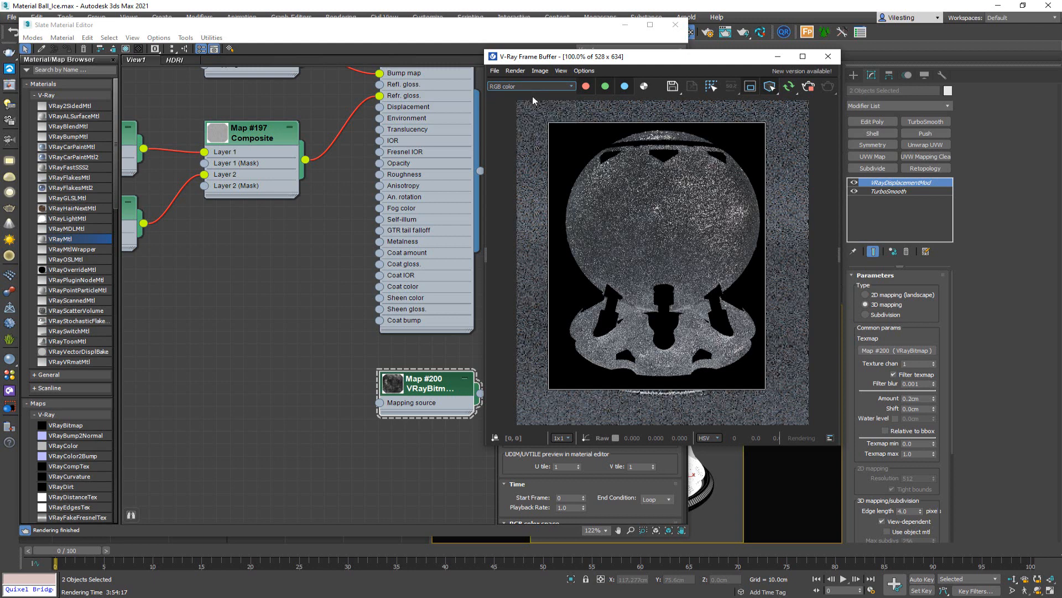
left_click(770, 87)
left_click(778, 103)
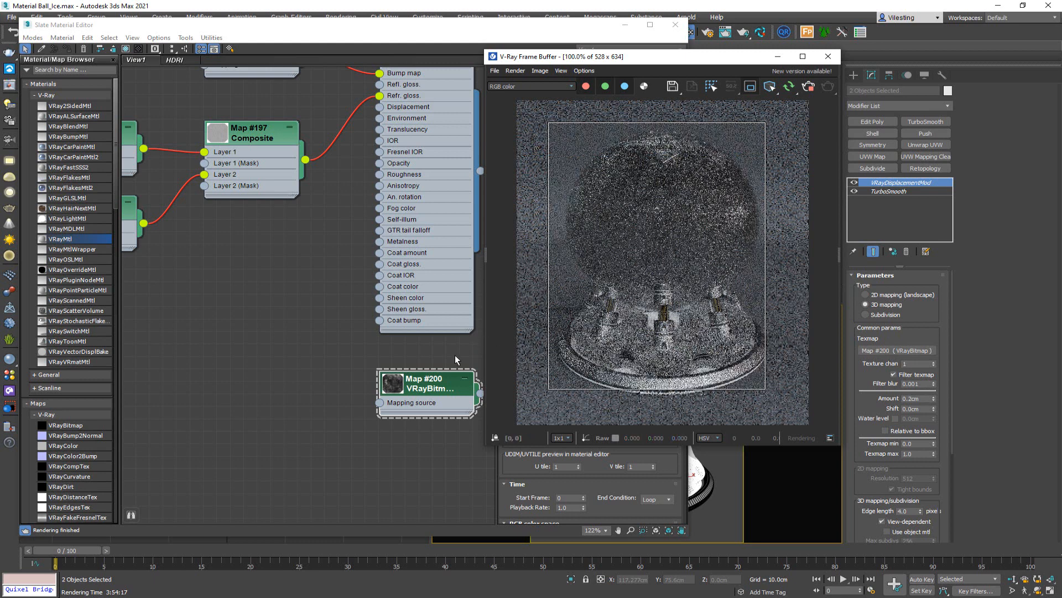
double_click(437, 389)
left_click_drag(433, 386, 438, 391)
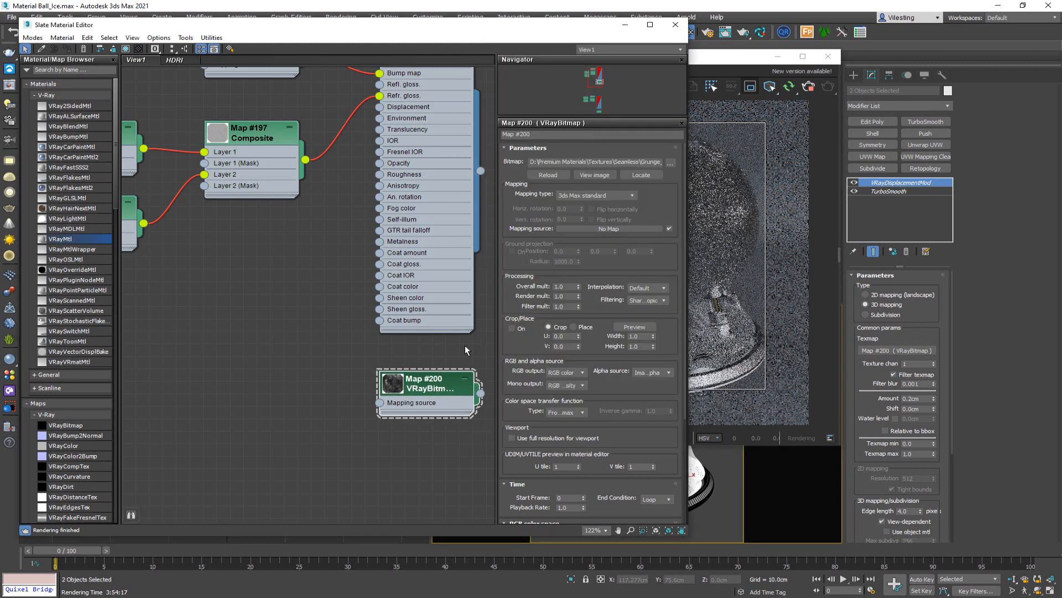
- Test a displacement amount of 1.0 cm on the ball up close in the render and restore it to 0.2 cm
mouse_move(744, 63)
left_mouse_down()
mouse_move(950, 23)
mouse_move(736, 51)
left_mouse_up()
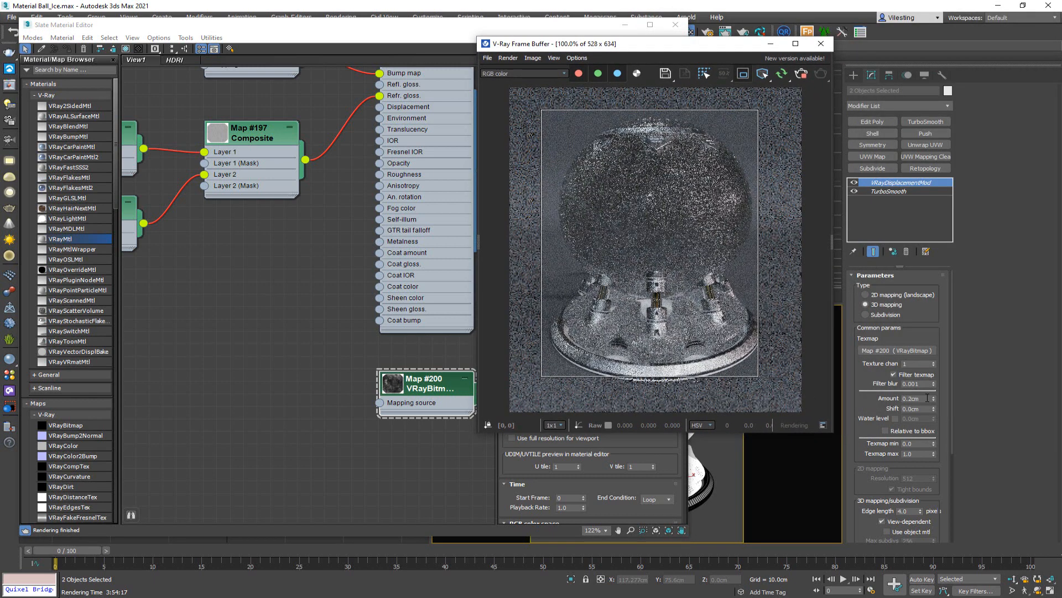
left_click(927, 397)
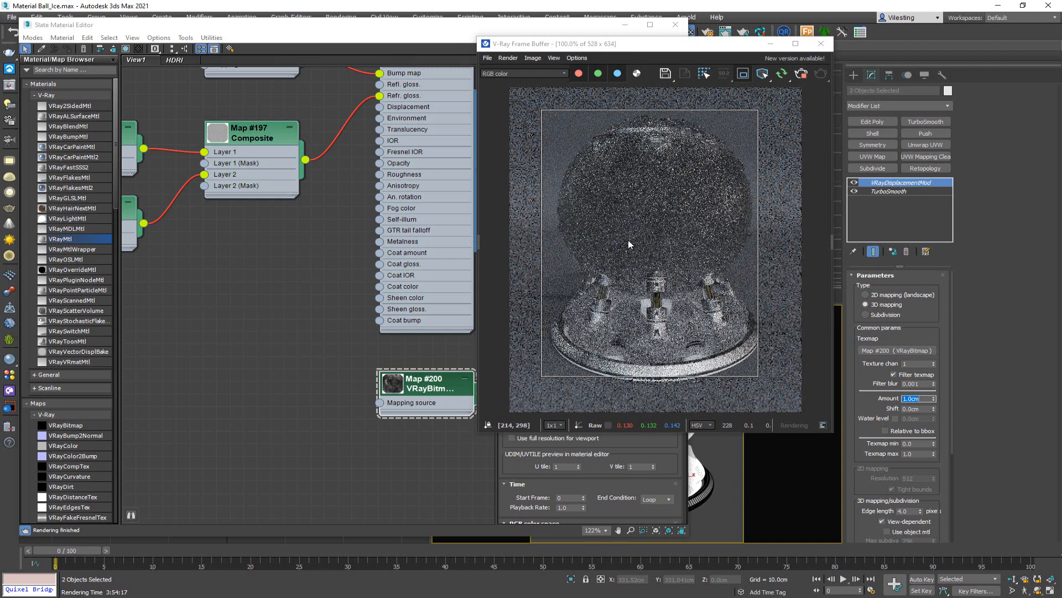
scroll(719, 211, "up", 2)
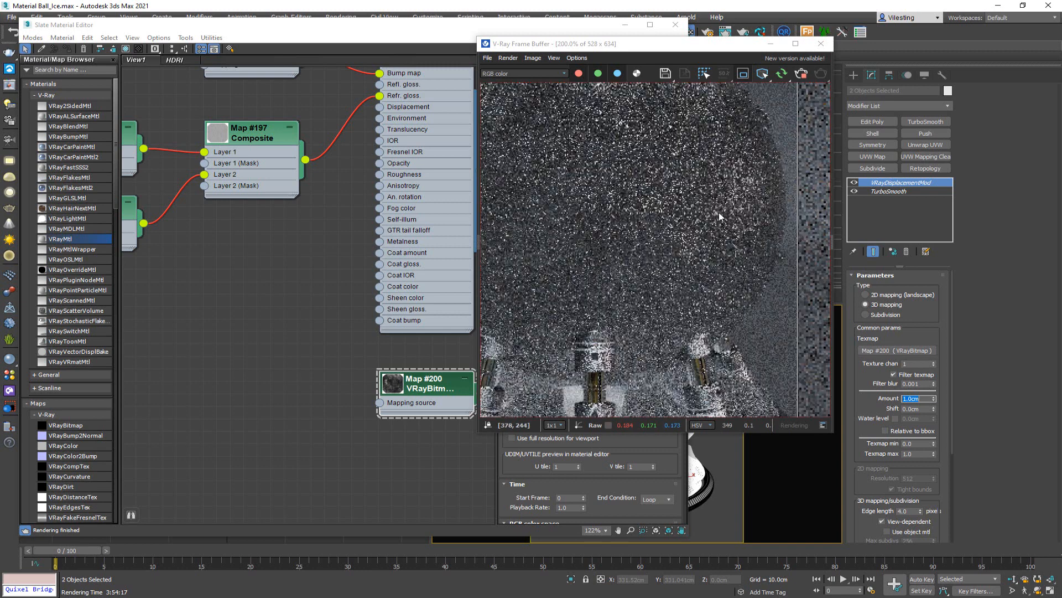
scroll(719, 212, "down", 2)
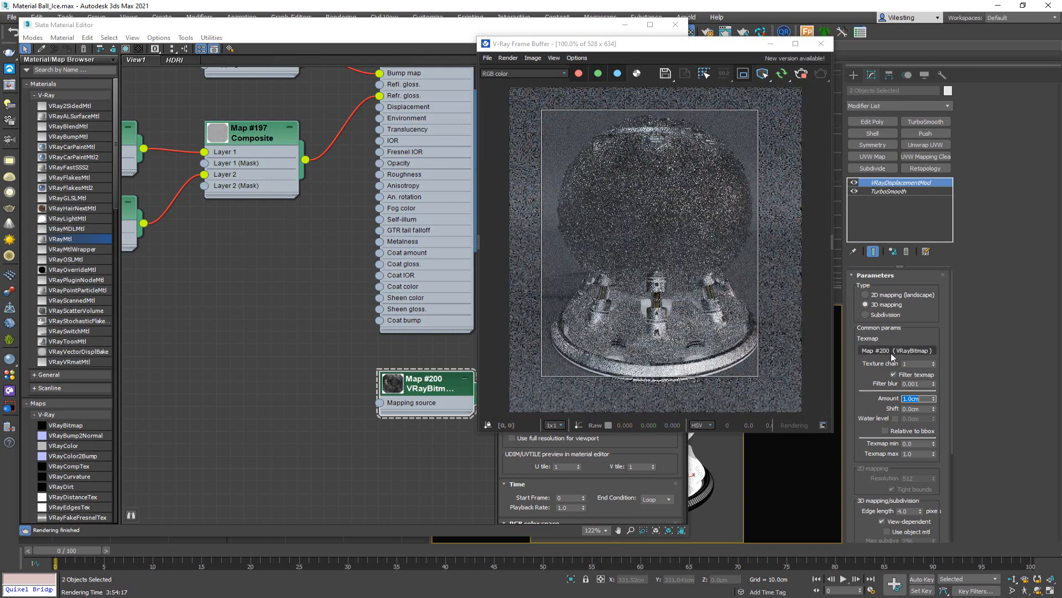
type("0.2")
key("Return")
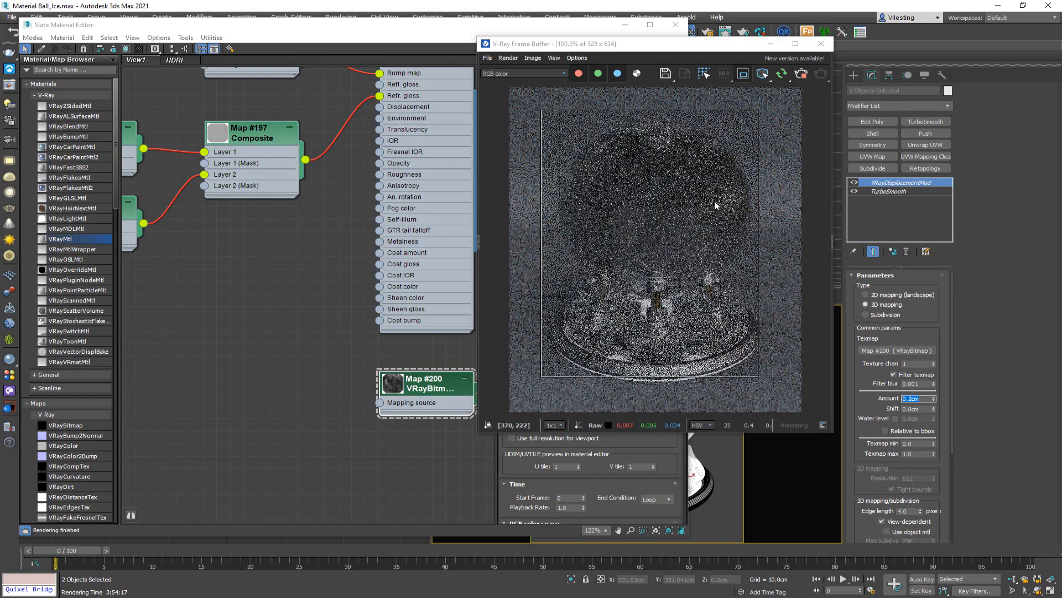
- Place the render window beside the material editor, turn off region rendering, and bring the whole VRayMtl node into view
left_click_drag(686, 50, 902, 31)
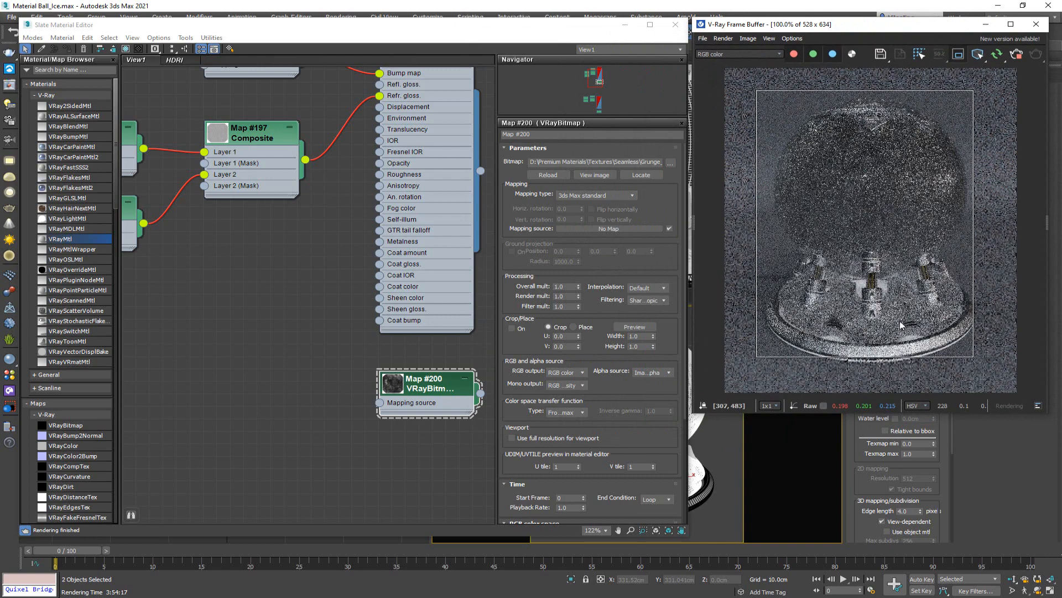
left_click(958, 55)
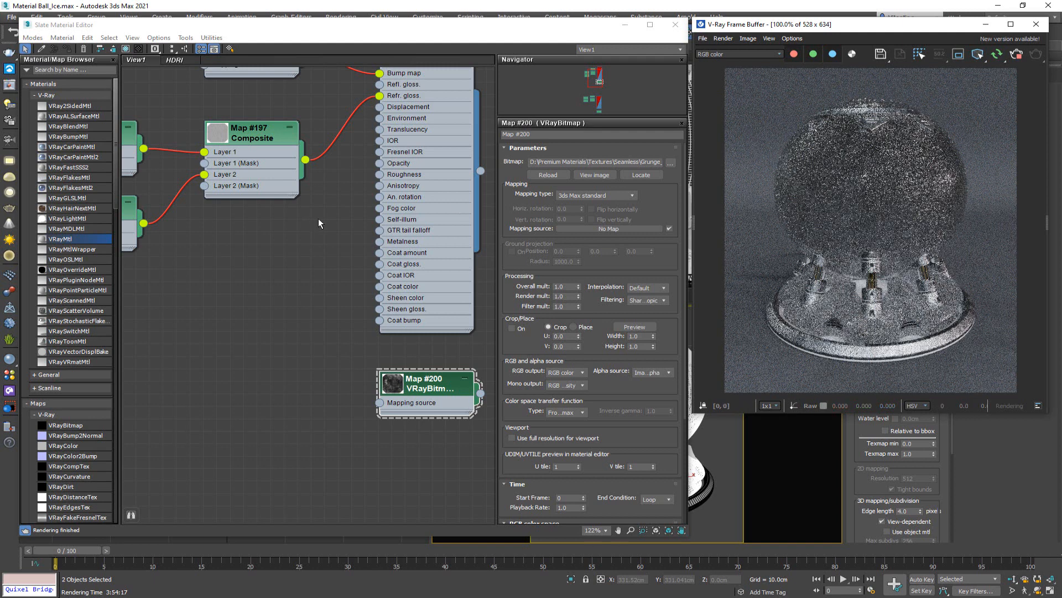
middle_click_drag(324, 224, 340, 285)
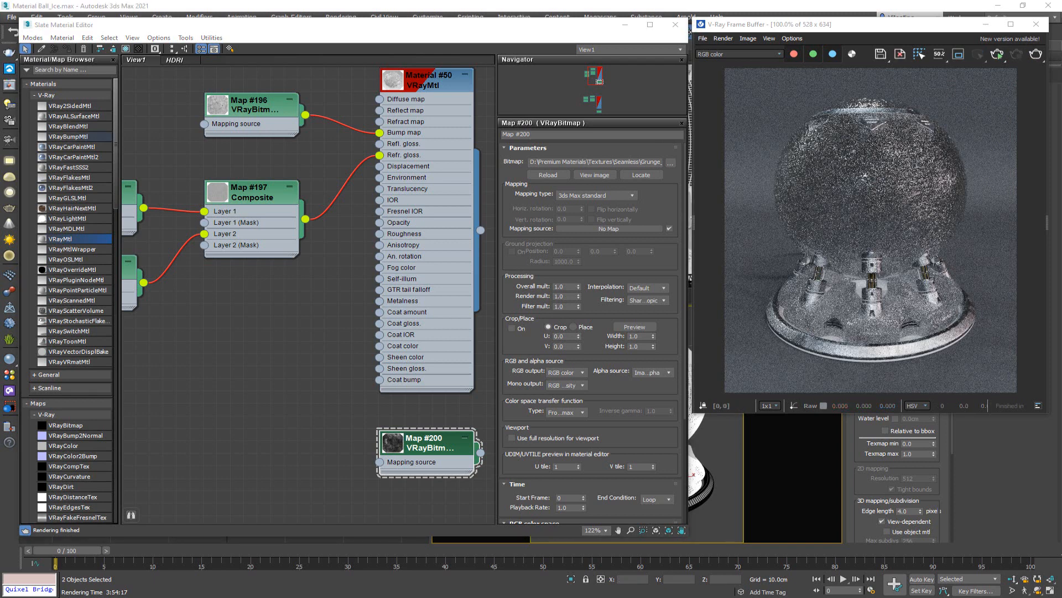
- Compare the ball's surface in the Ice.jpg reference with the render, and view the IceFogged.jpg photo before closing it
left_click_drag(0, 106, 411, 41)
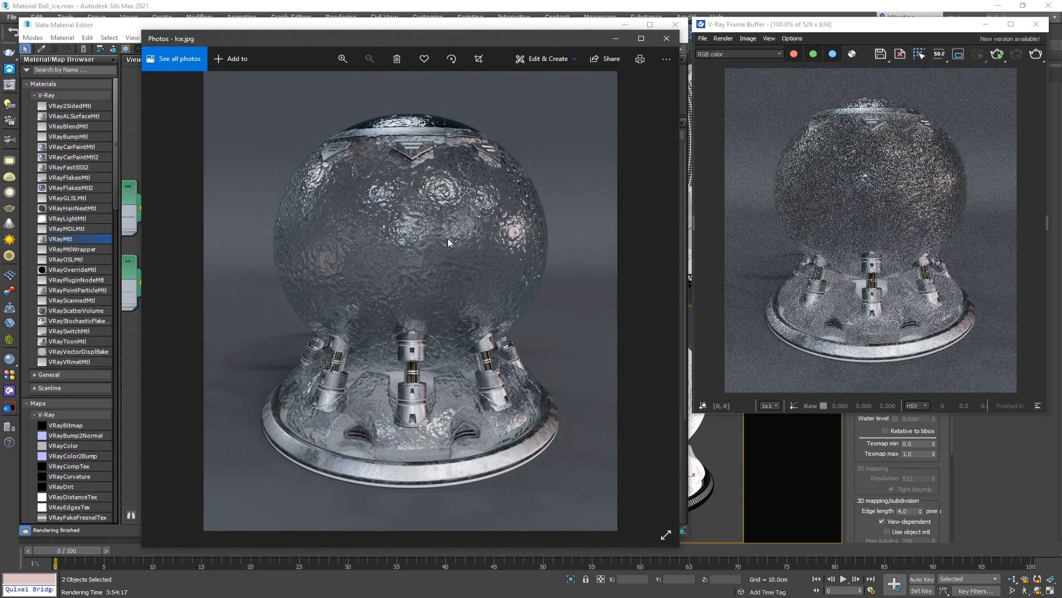
scroll(447, 238, "up", 3, "ctrl")
scroll(447, 238, "down", 2, "ctrl")
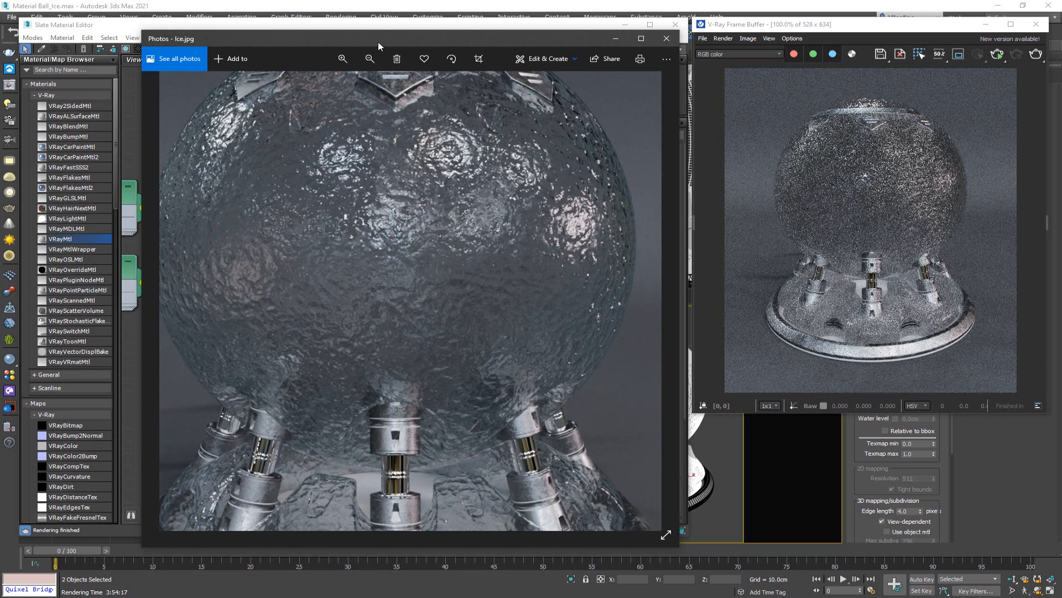
left_click_drag(378, 44, 541, 38)
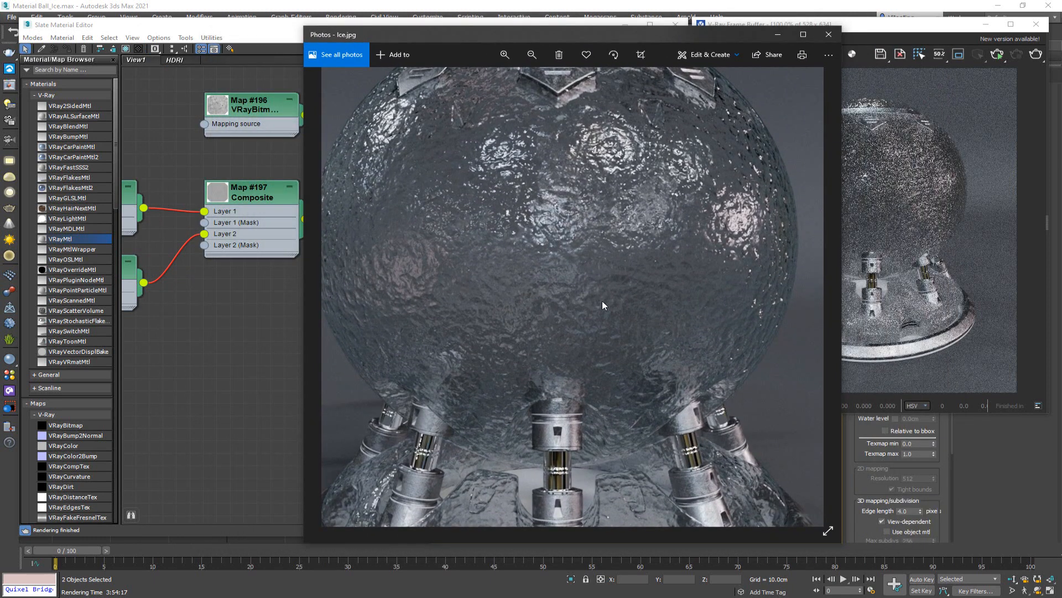
scroll(584, 286, "down", 3, "ctrl")
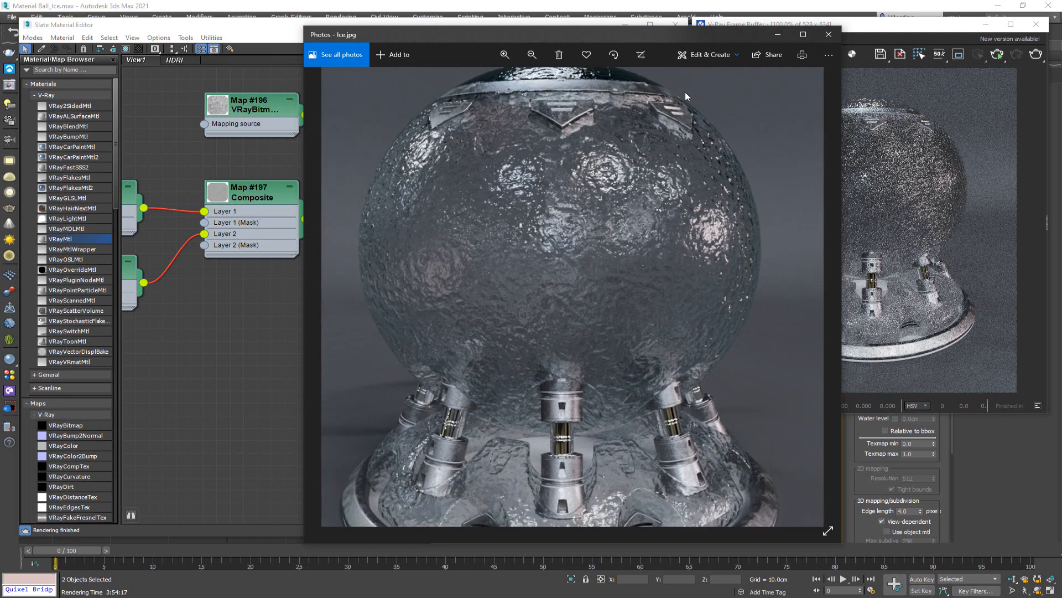
left_click_drag(641, 37, 504, 29)
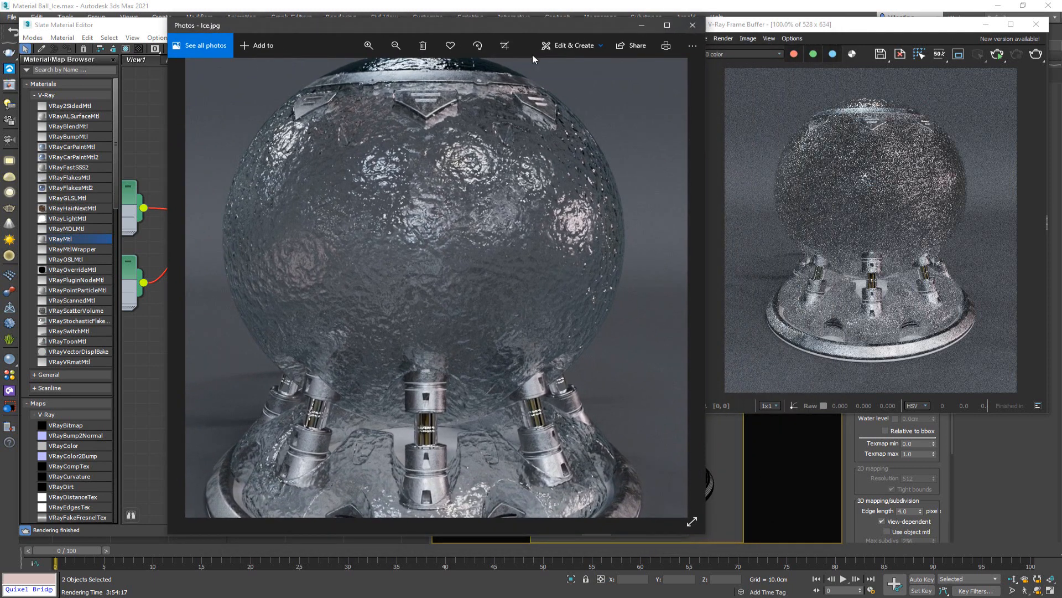
left_click_drag(466, 145, 451, 170)
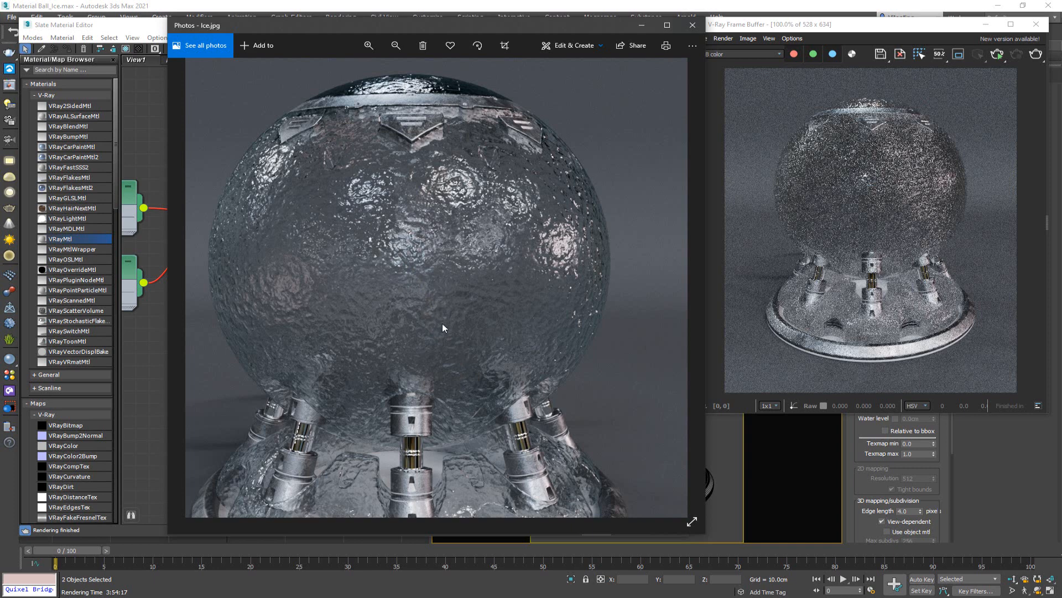
scroll(440, 377, "down", 3)
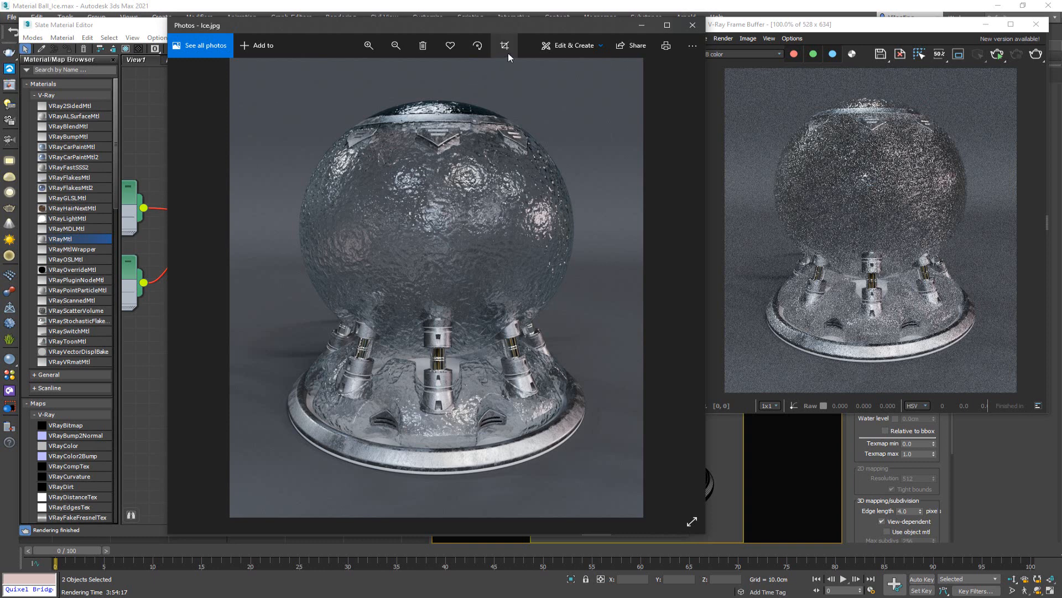
left_click_drag(512, 31, 502, 54)
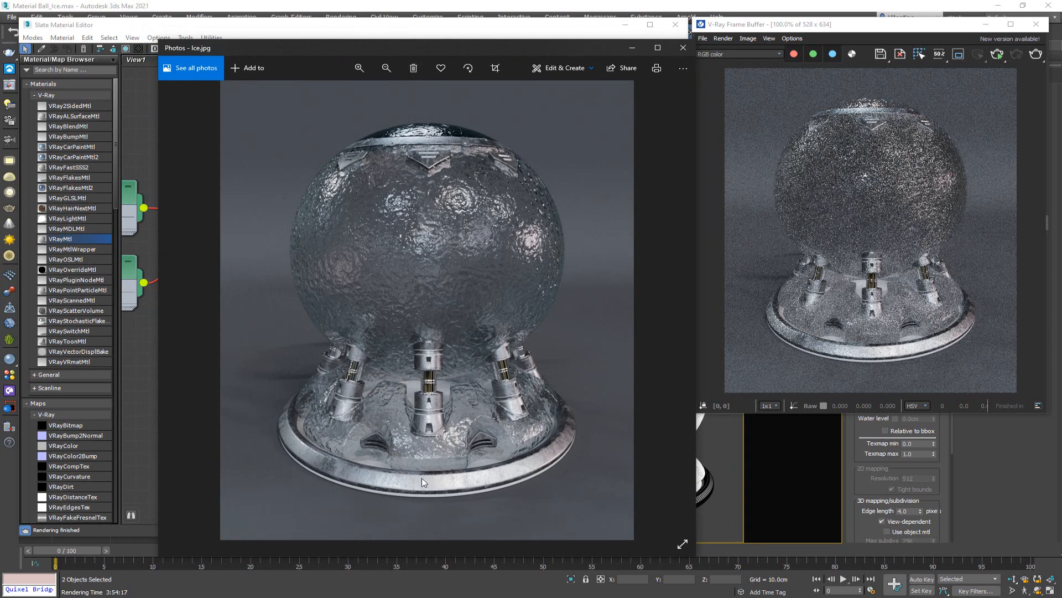
left_click_drag(507, 47, 480, 83)
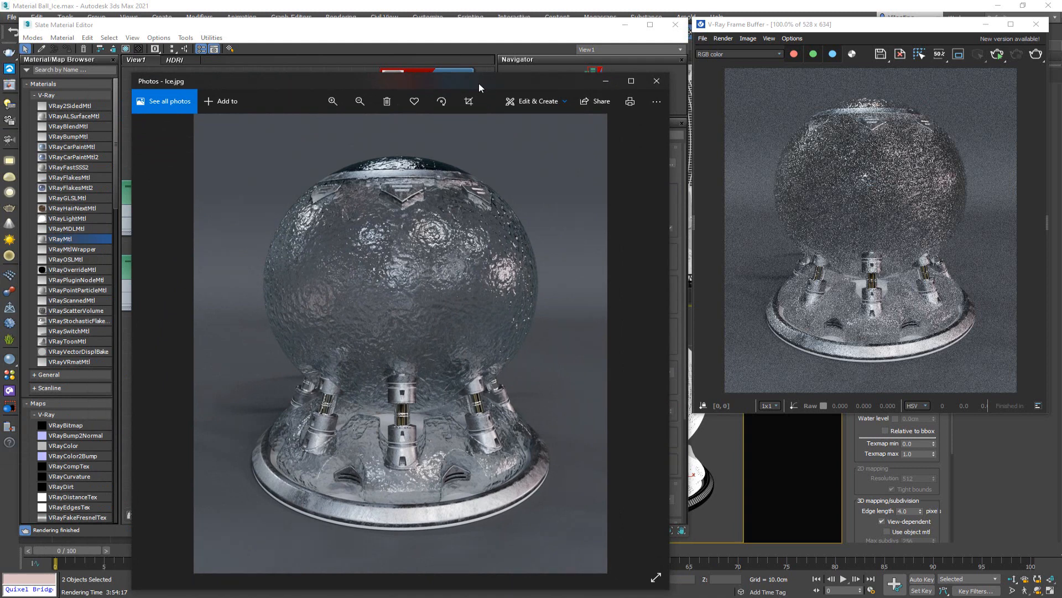
left_click_drag(479, 83, 0, 94)
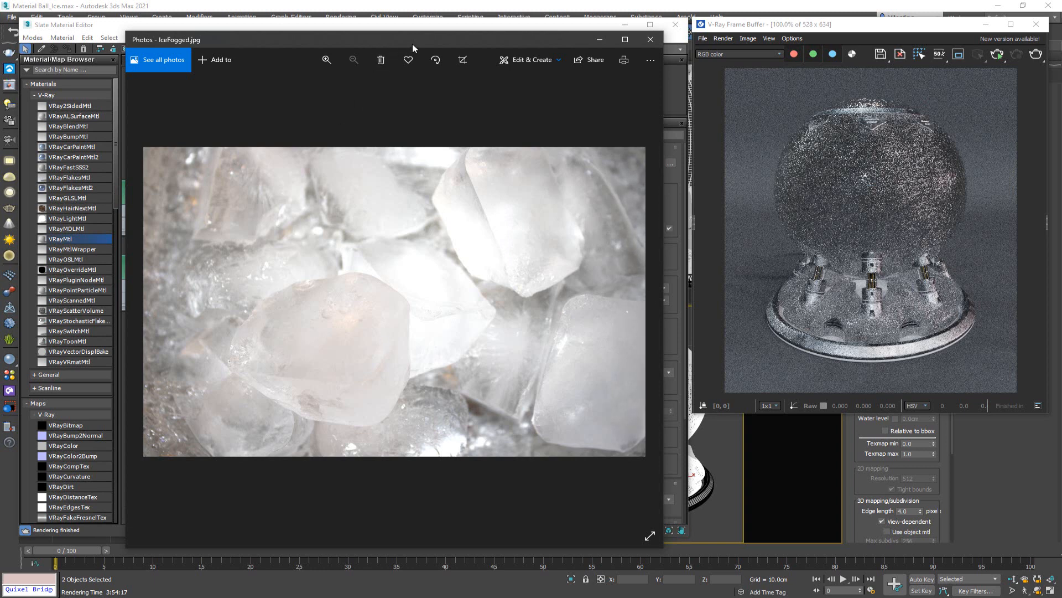
left_click(651, 40)
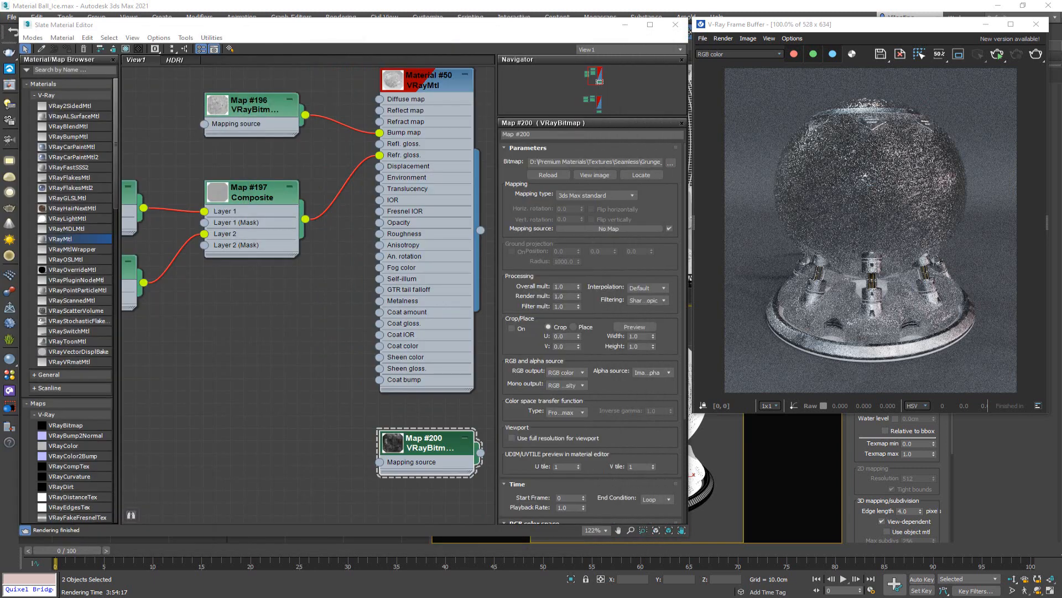
- Turn off the VRayDisplacementMod modifier and return the render window to its place beside the material editor
left_click(878, 28)
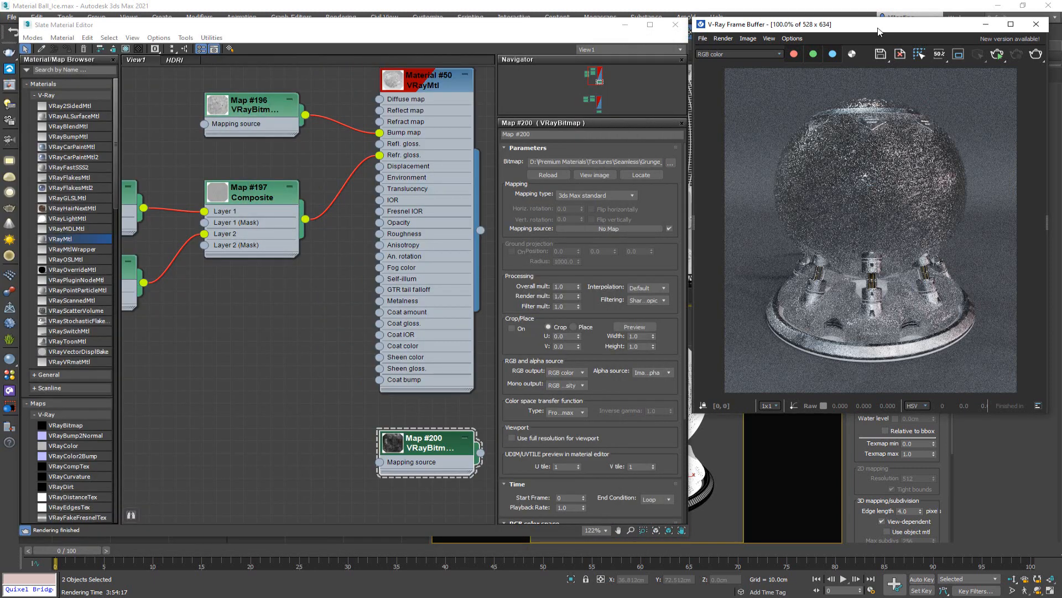
left_click_drag(878, 28, 665, 77)
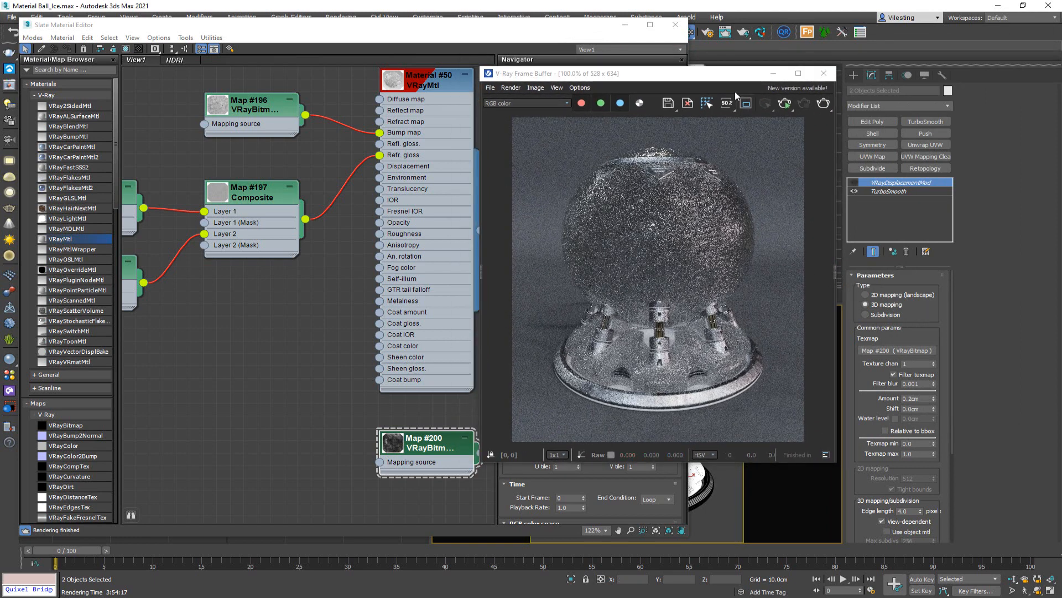
left_click_drag(707, 78, 929, 28)
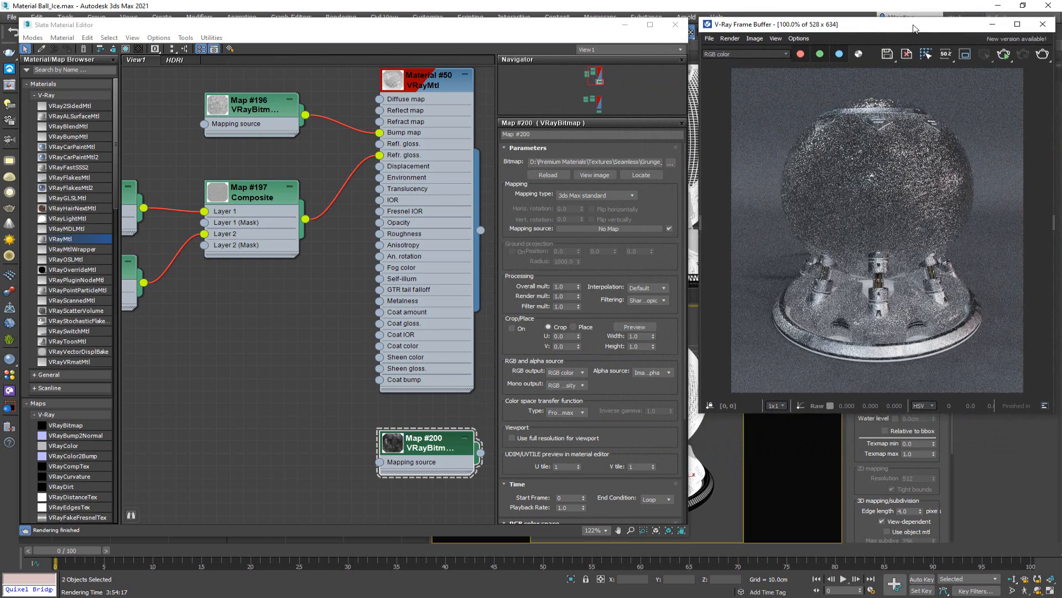
- Limit rendering to a region about 195 by 268 pixels over the ball's upper-left part and start the interactive render
left_click(982, 55)
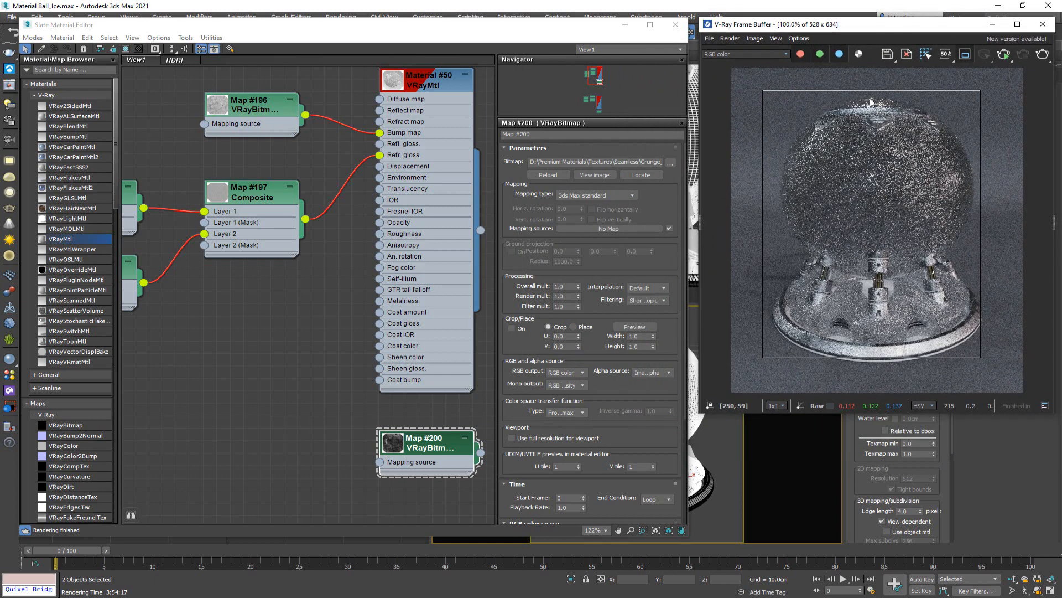
left_click_drag(878, 76, 767, 215)
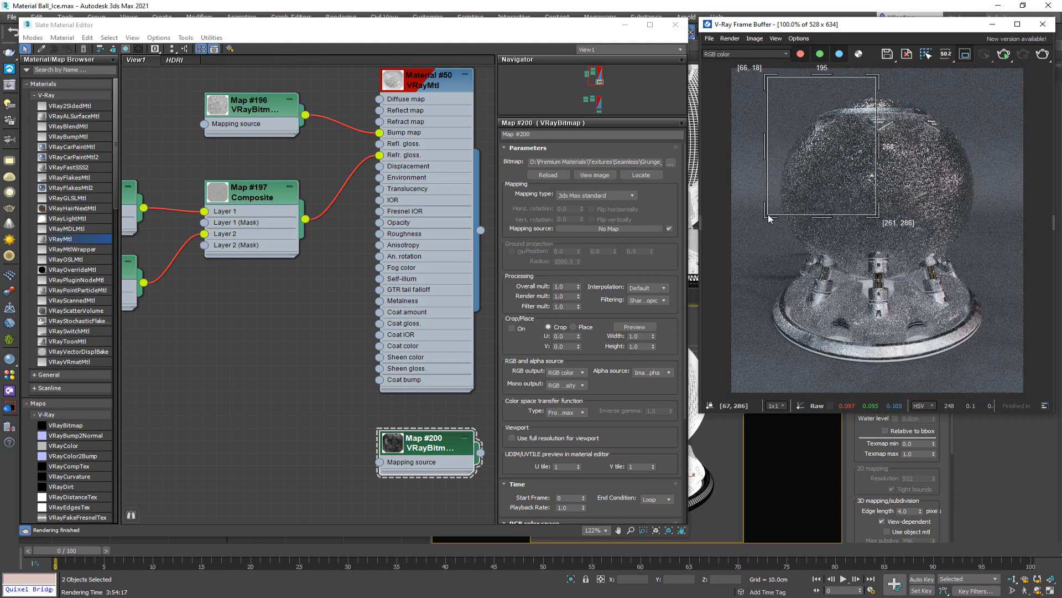
left_click(1006, 55)
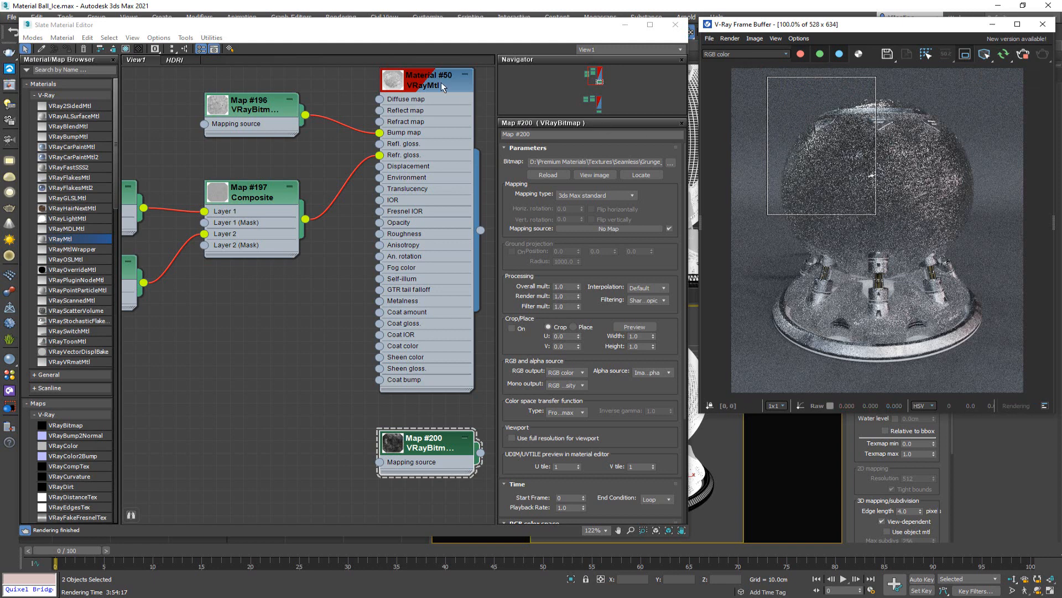
- Set the ice VRayMtl's translucency to Volumetric
double_click(423, 85)
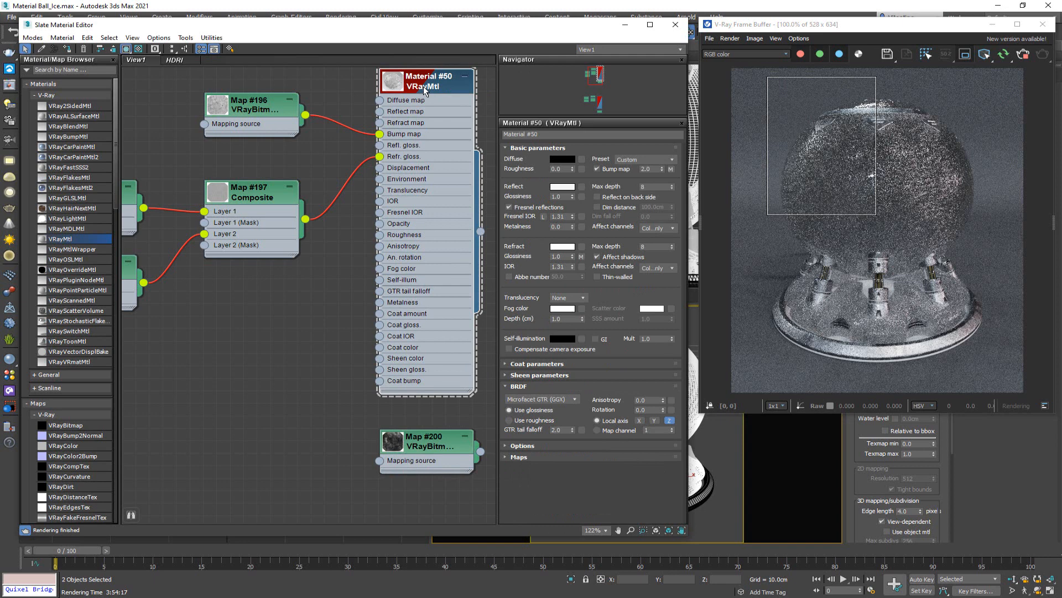
left_click(584, 299)
left_click(577, 313)
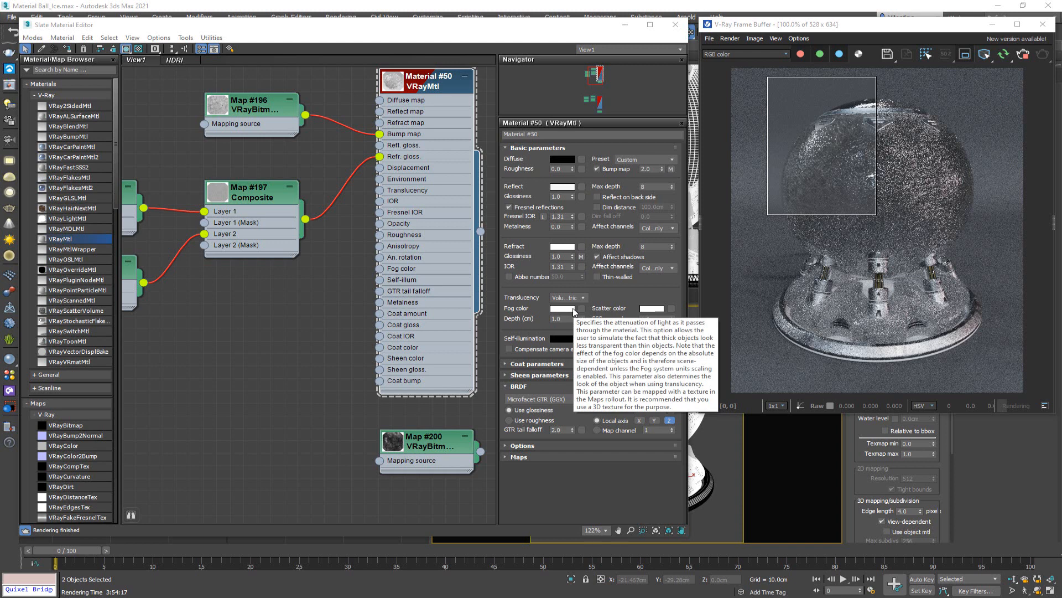
- Set the ice material's fog color to light gray with a value of 230 and examine the ball up close
left_click(563, 308)
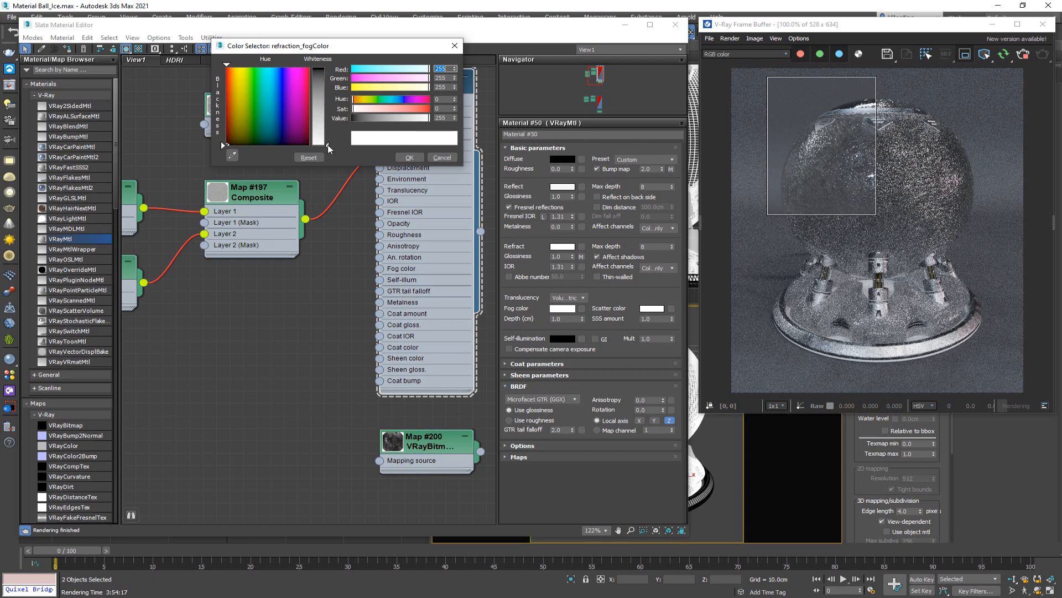
left_click_drag(328, 145, 327, 138)
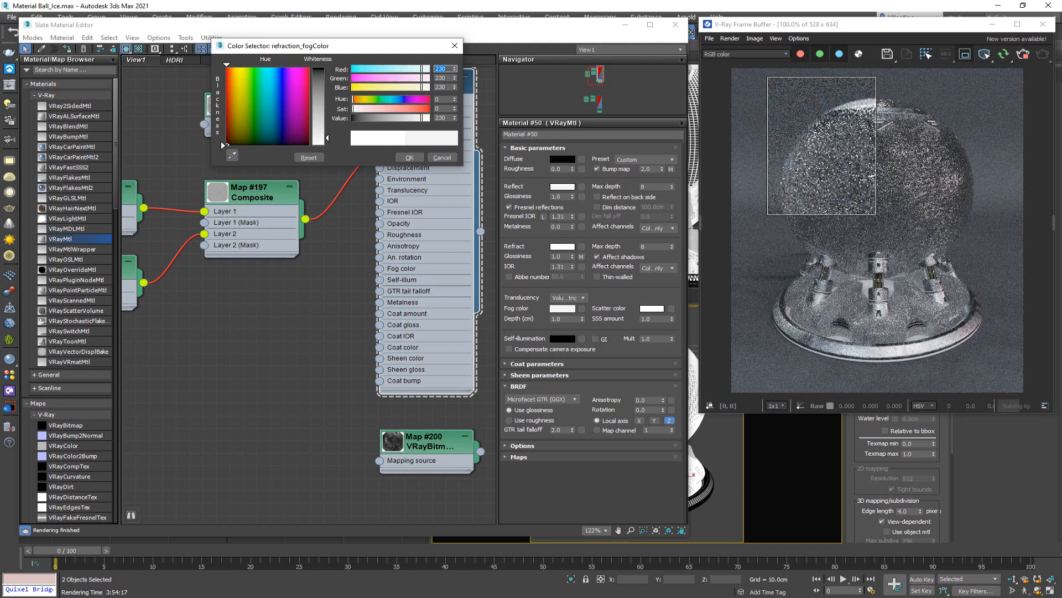
left_click(408, 158)
scroll(869, 180, "up", 1)
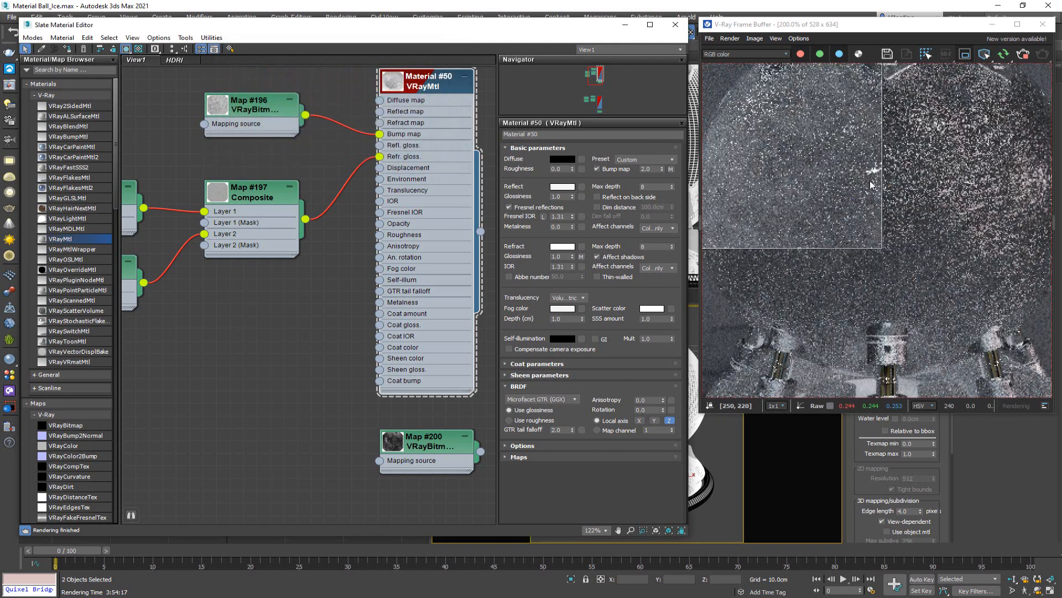
middle_click_drag(798, 162, 815, 183)
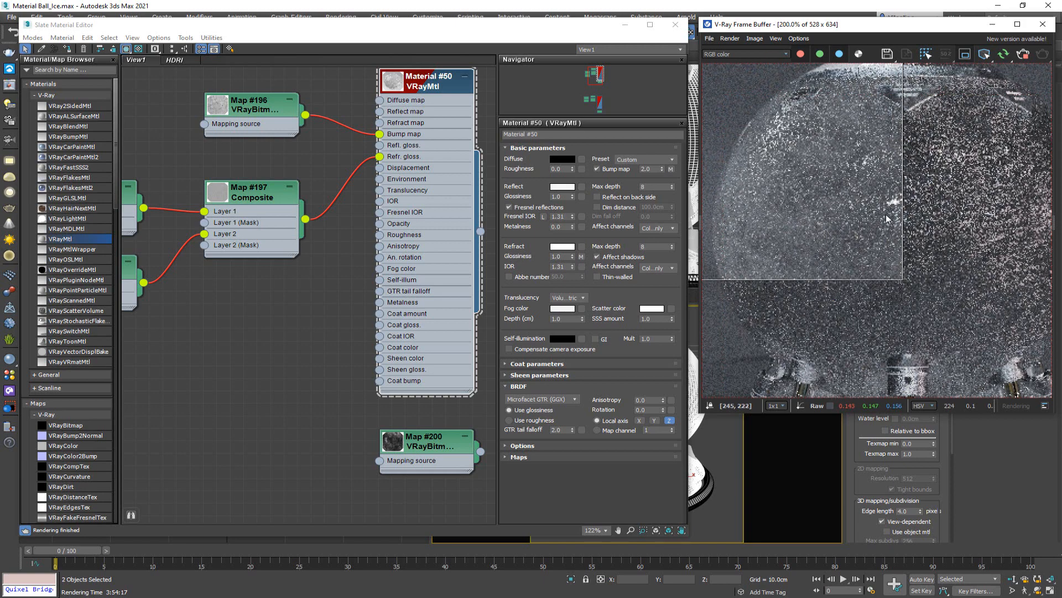
- Set the ice material's scatter color to a very pale cyan with RGB 242, 246, 246
scroll(891, 230, "down", 1)
scroll(854, 203, "up", 1)
scroll(855, 203, "down", 1)
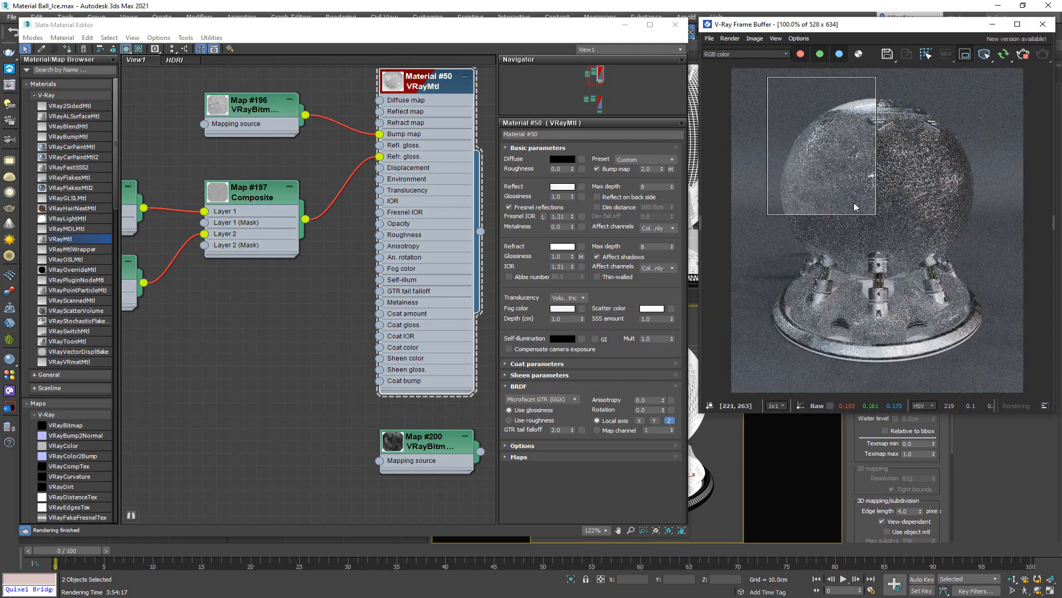
left_click(652, 309)
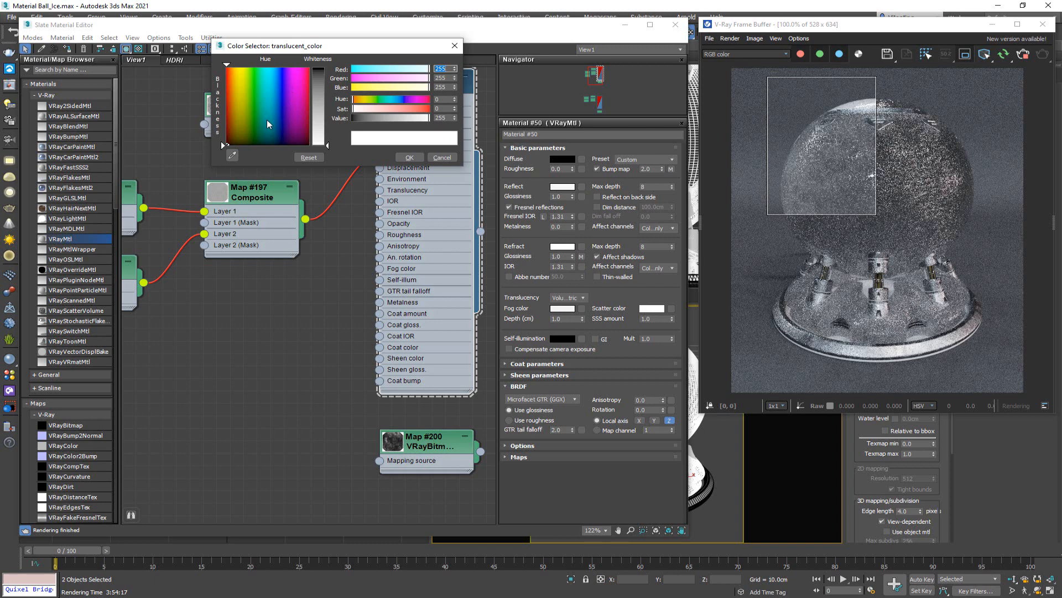
left_click(266, 120)
left_click_drag(327, 145, 327, 142)
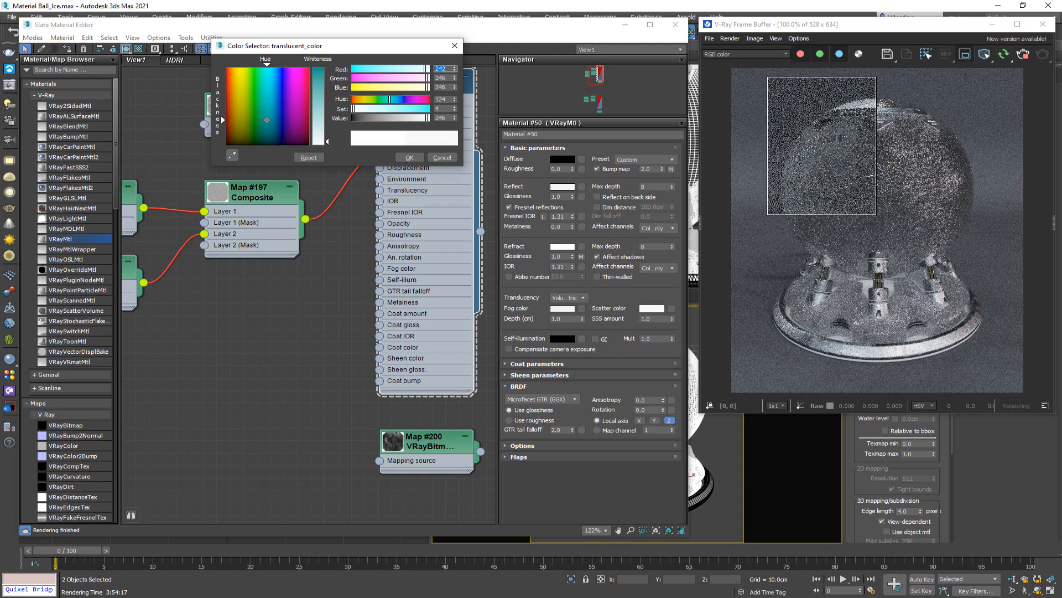
left_click_drag(326, 81, 326, 78)
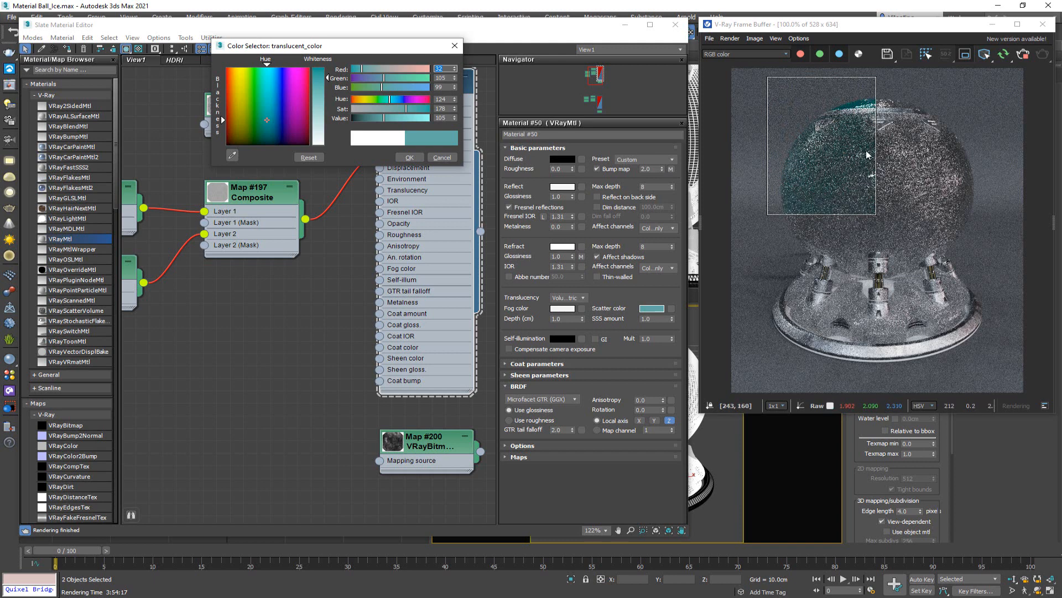
left_click(325, 141)
left_click_drag(327, 141, 326, 142)
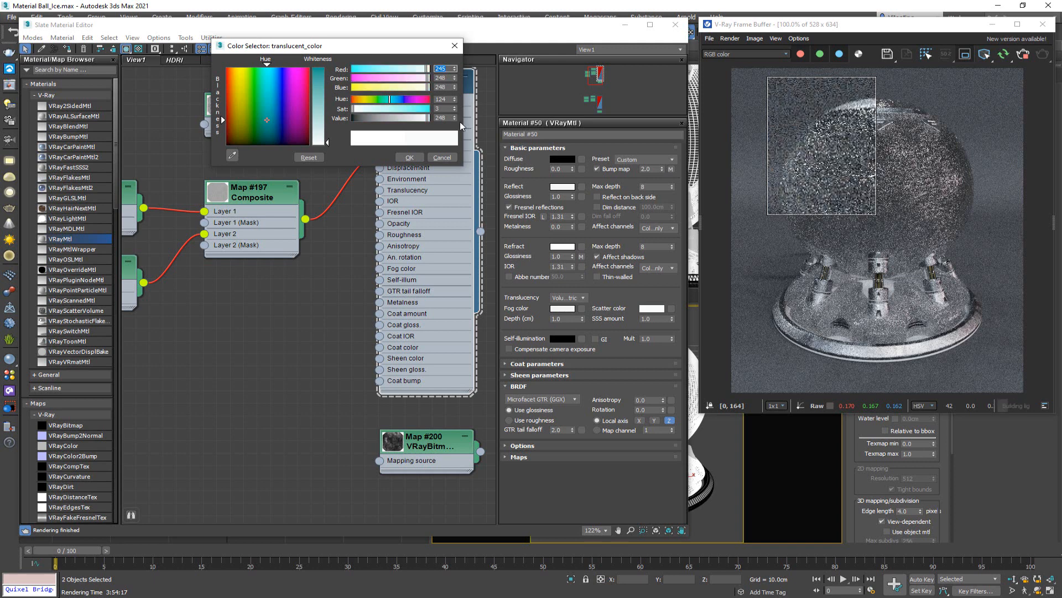
left_click_drag(327, 142, 327, 141)
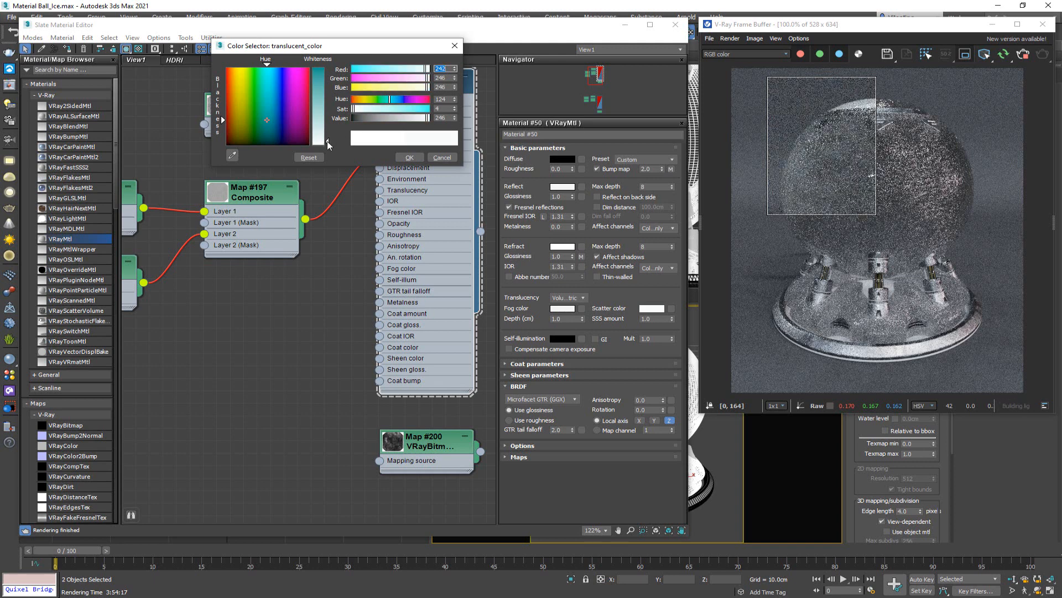
left_click(412, 157)
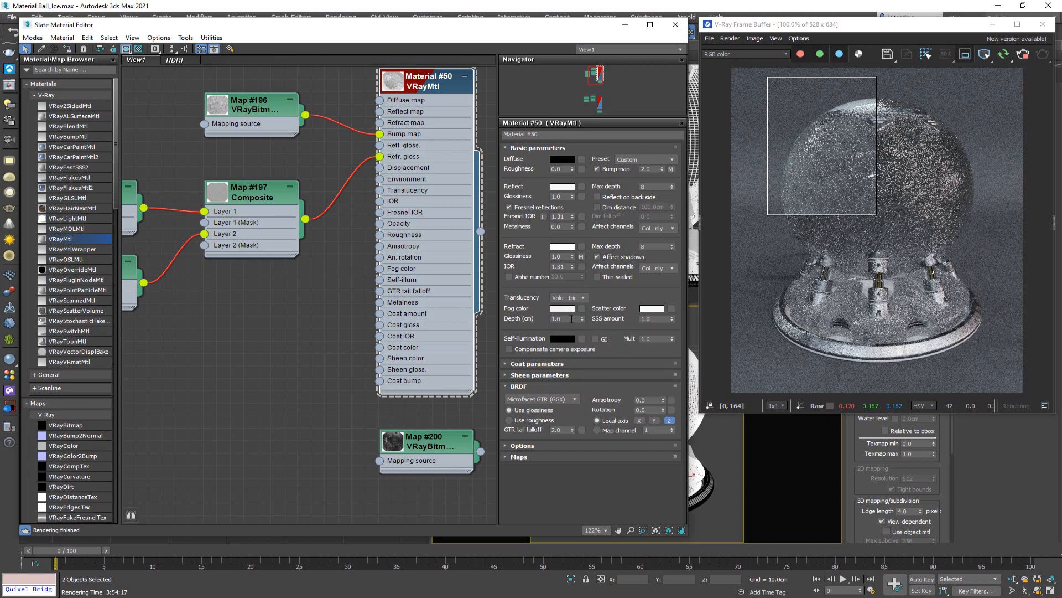
- Set the ice material's translucency depth to 5.0 cm and check the rendered region up close
left_click(571, 319)
type("5")
key("Return")
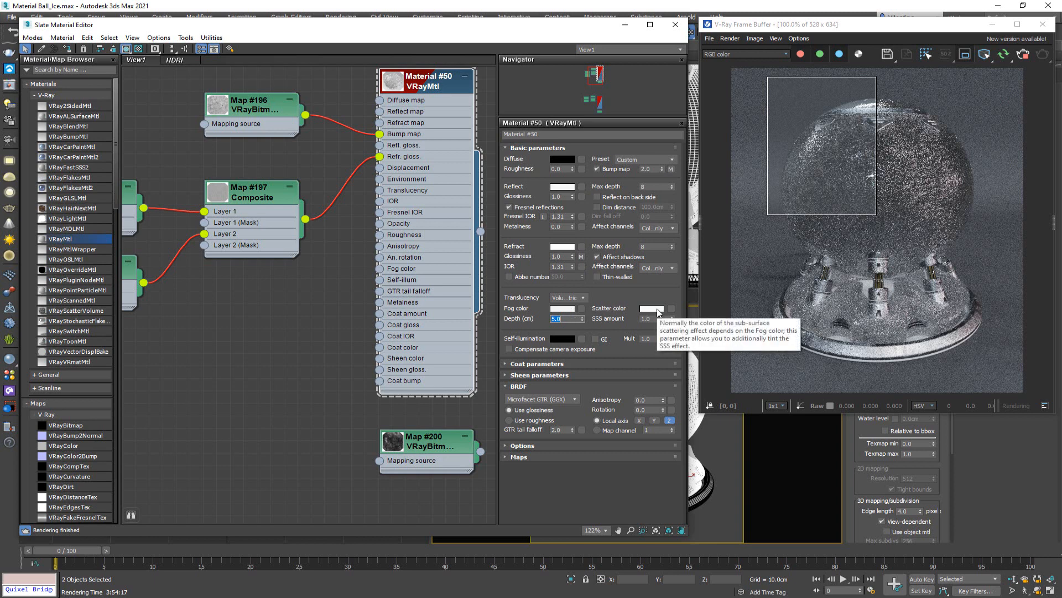
scroll(863, 164, "up", 3)
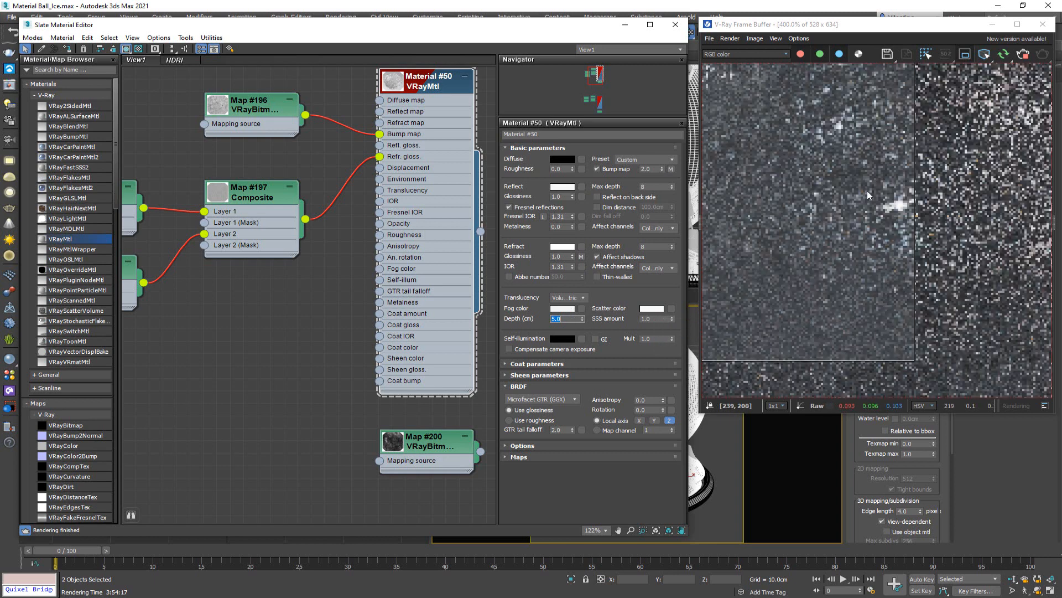
scroll(868, 190, "down", 3)
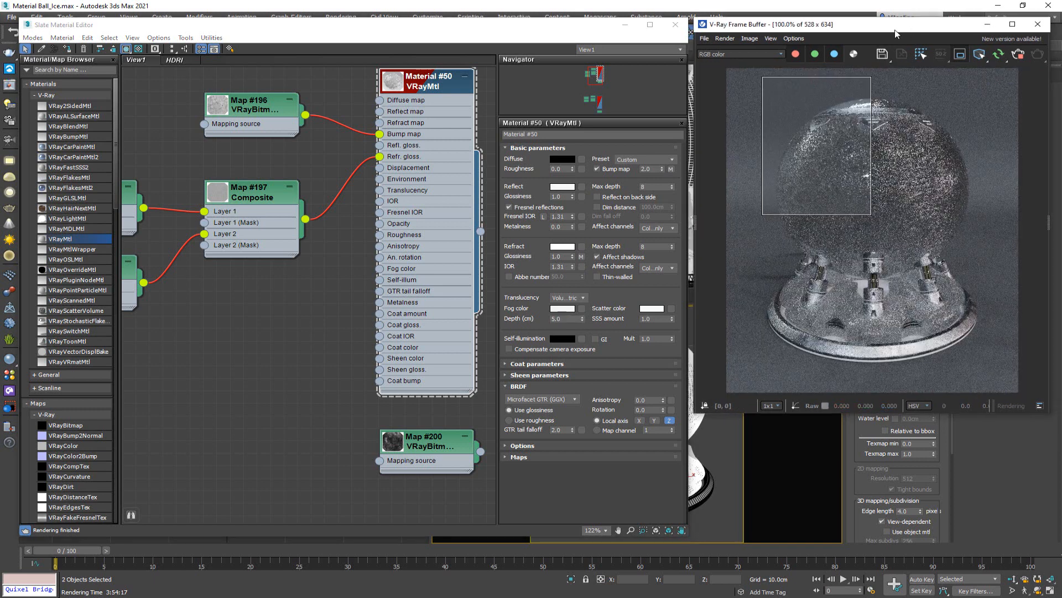
- Turn the VRayDisplacementMod modifier back on and return the render window to its place beside the material editor
left_click_drag(887, 32, 661, 74)
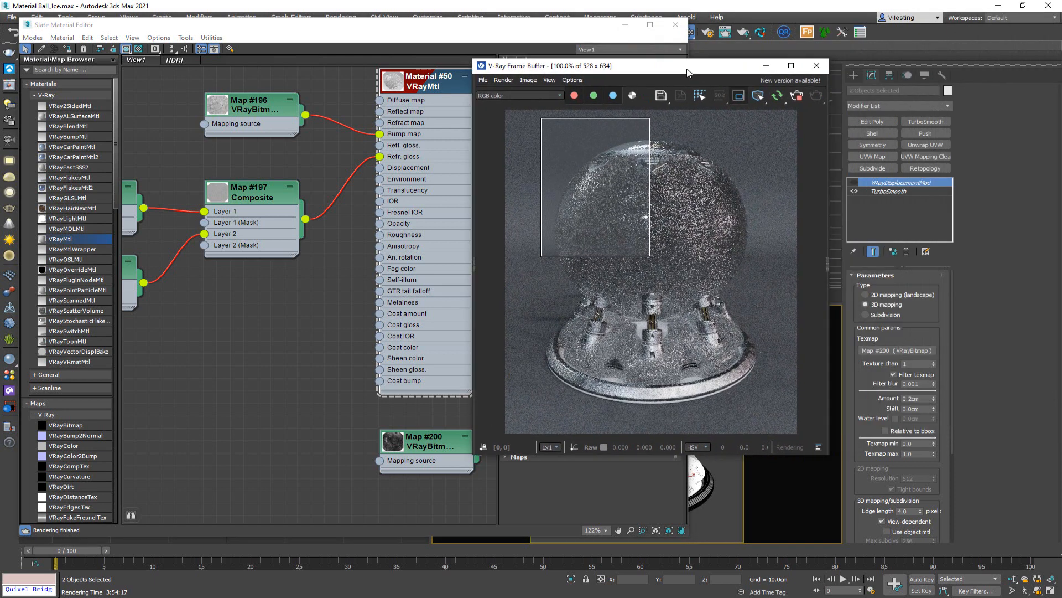
left_click(854, 183)
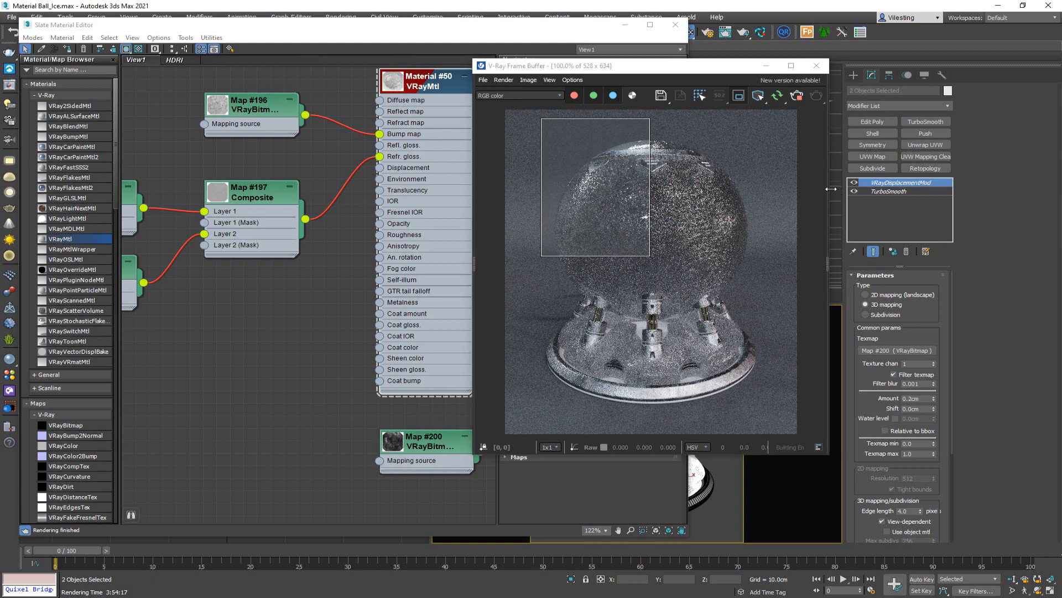
left_click(777, 99)
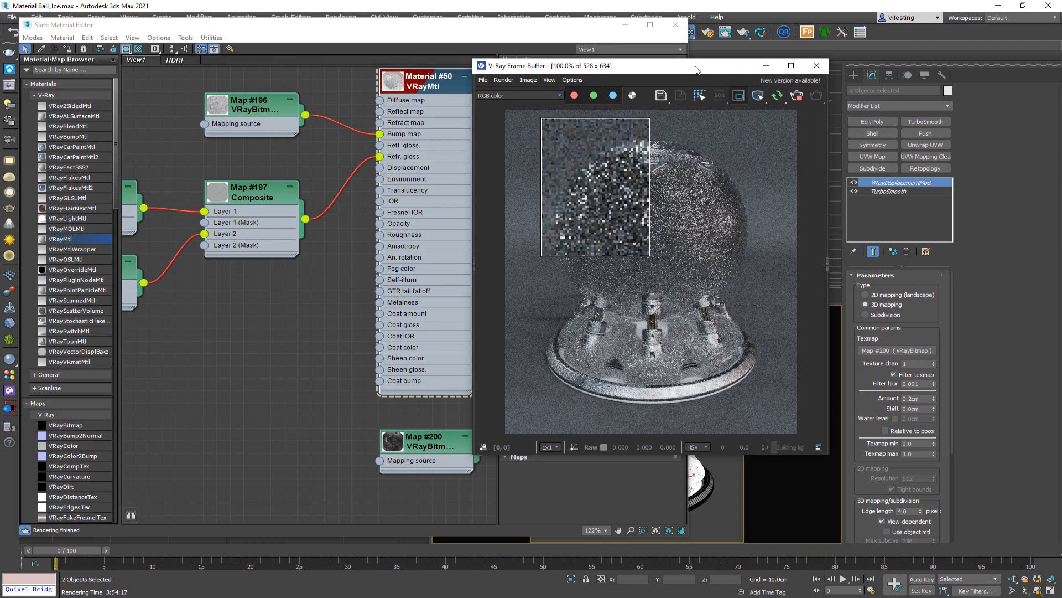
left_click_drag(696, 66, 921, 40)
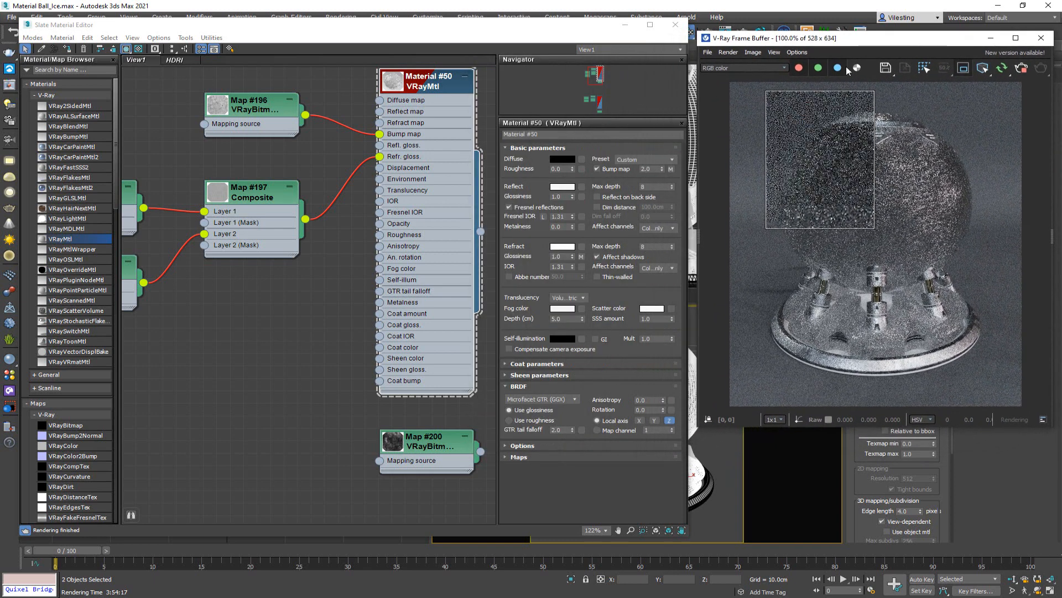
- Turn off region rendering so the whole material ball renders, and stop the interactive render
scroll(356, 245, "down", 2)
scroll(356, 245, "down", 3)
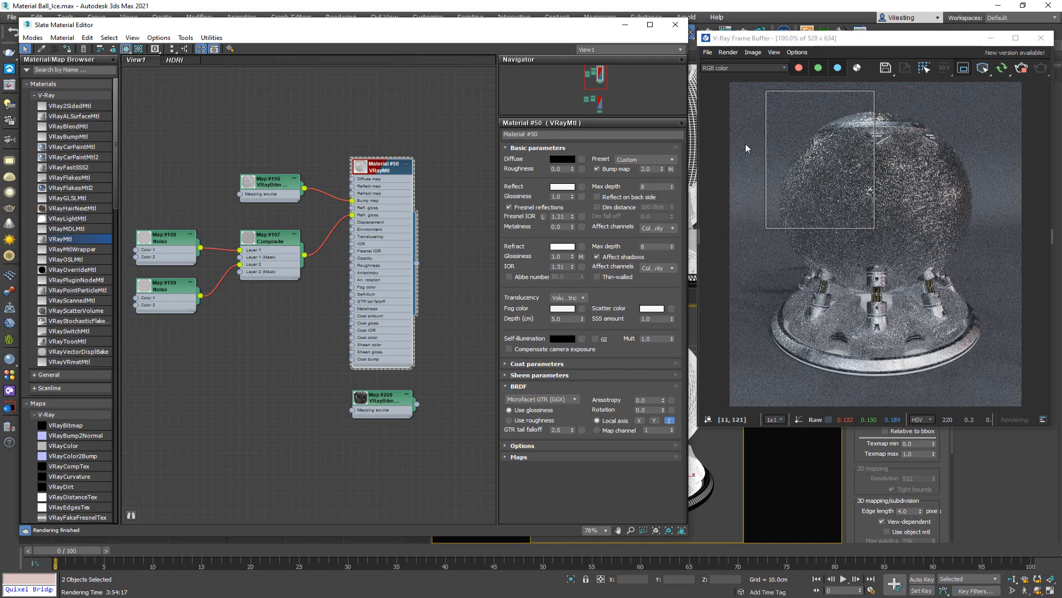
left_click(964, 70)
left_click(1022, 71)
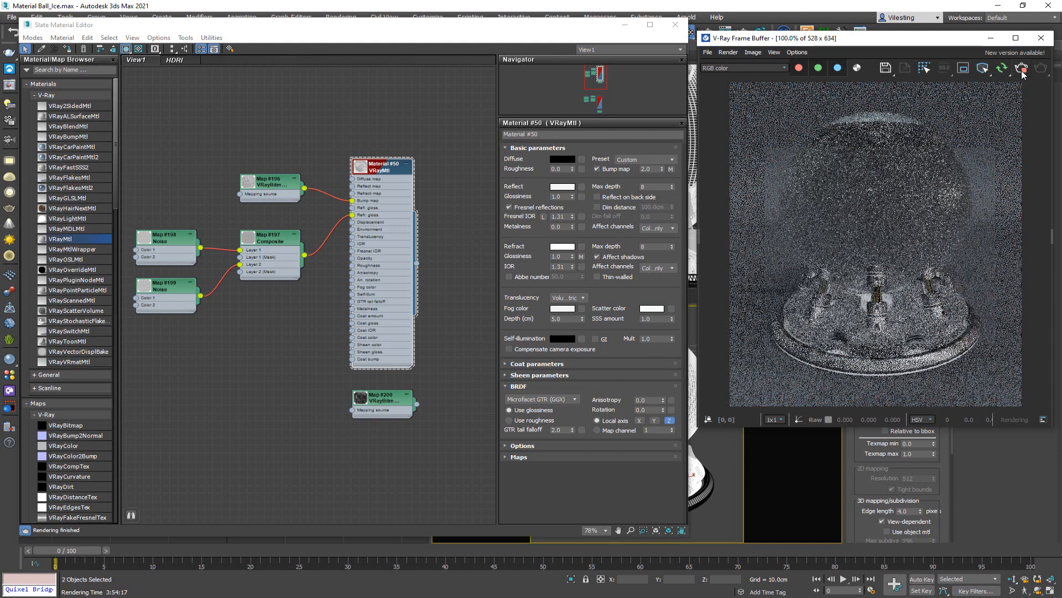
left_click(1023, 75)
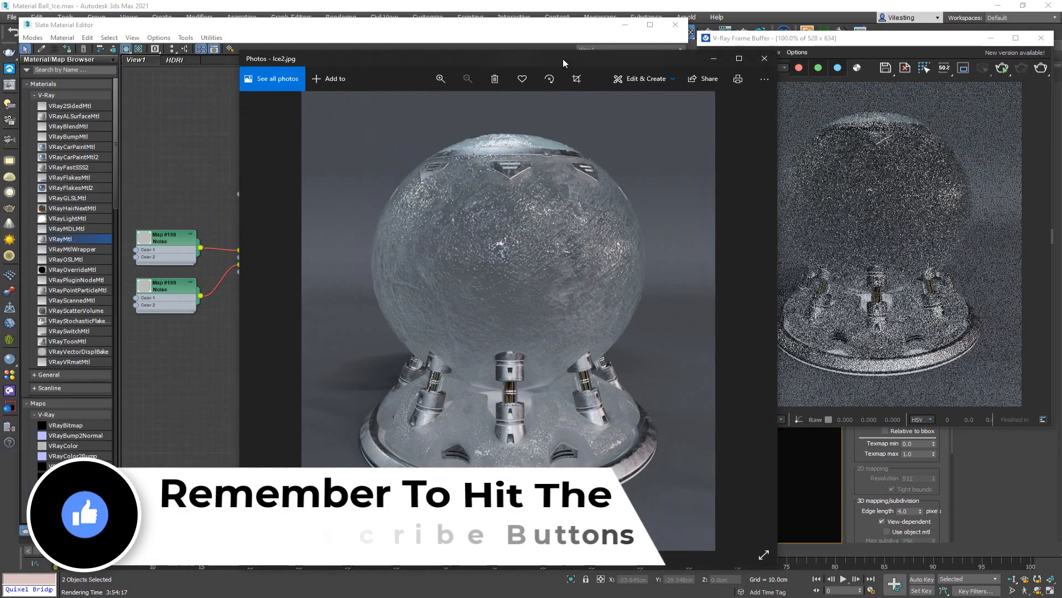
- In Photos, place the finished renders Ice.jpg and Ice2.jpg side by side and view the IceFogged.jpg reference photo
left_click_drag(563, 59, 828, 30)
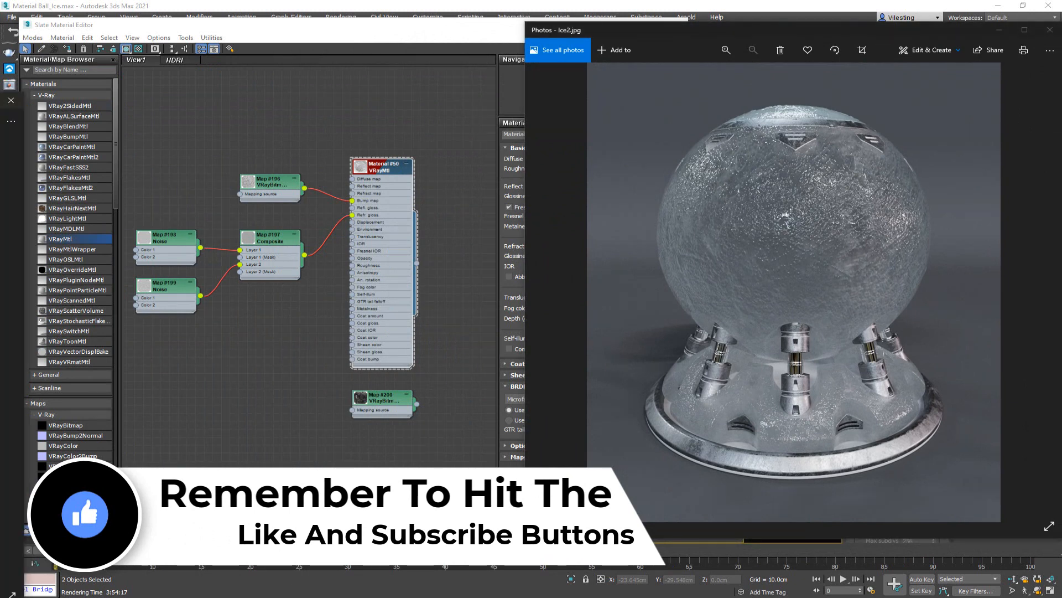
left_click_drag(0, 73, 342, 36)
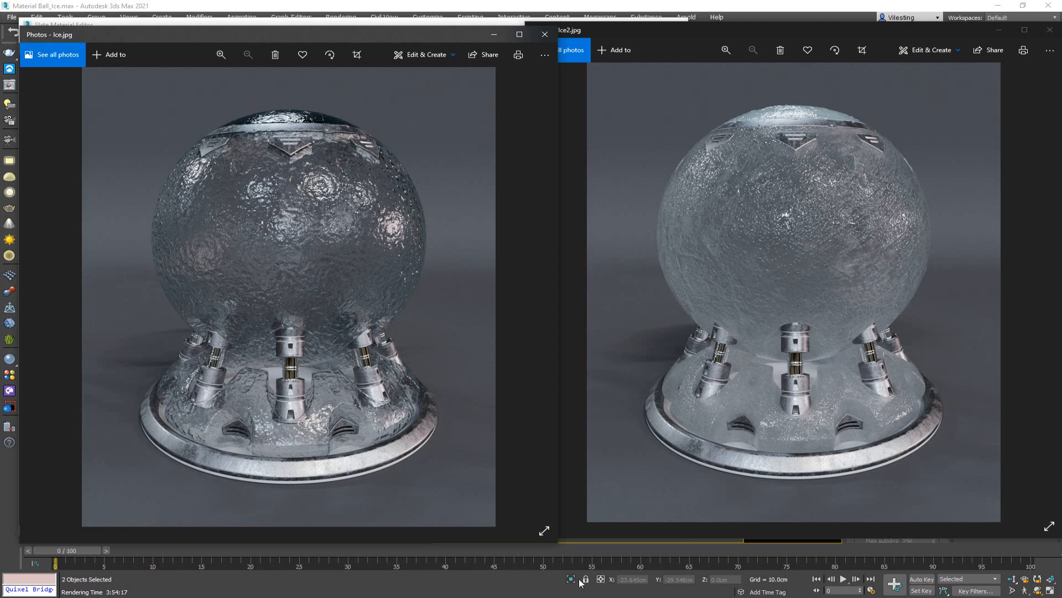
key("alt+Tab")
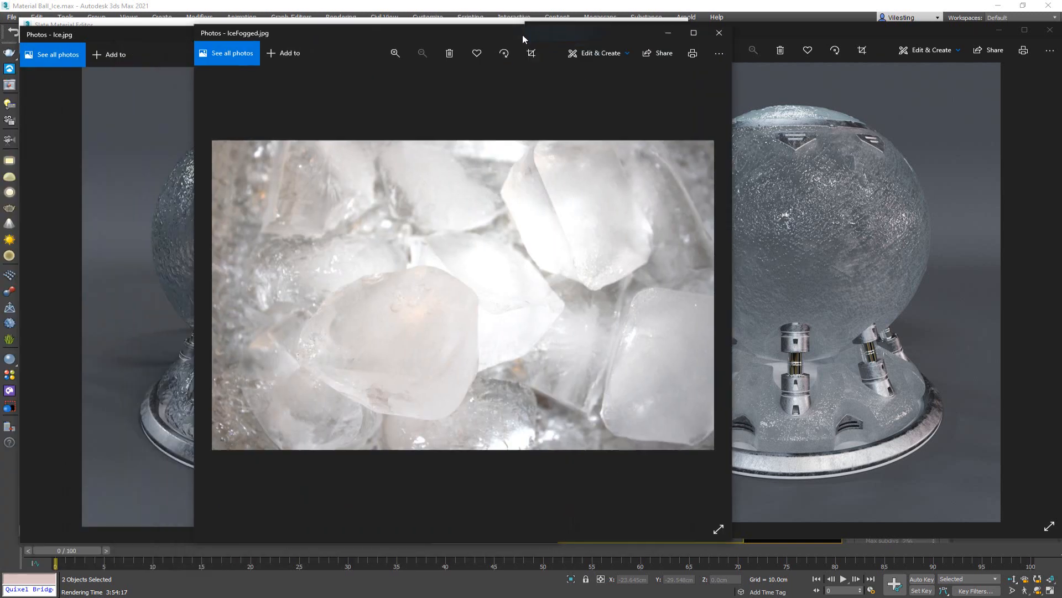
left_click_drag(522, 34, 358, 72)
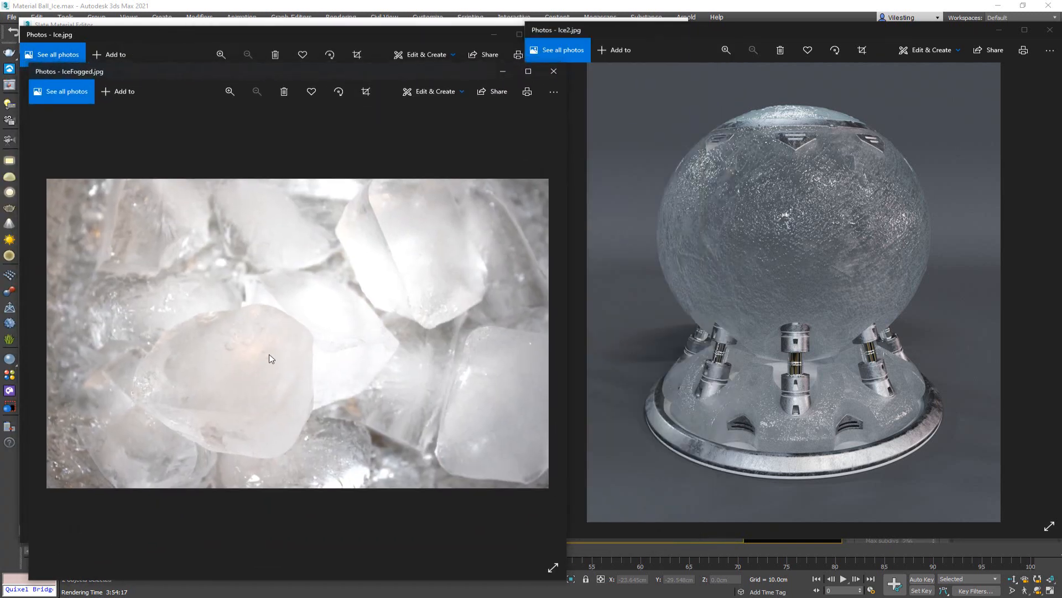
left_click_drag(431, 69, 259, 97)
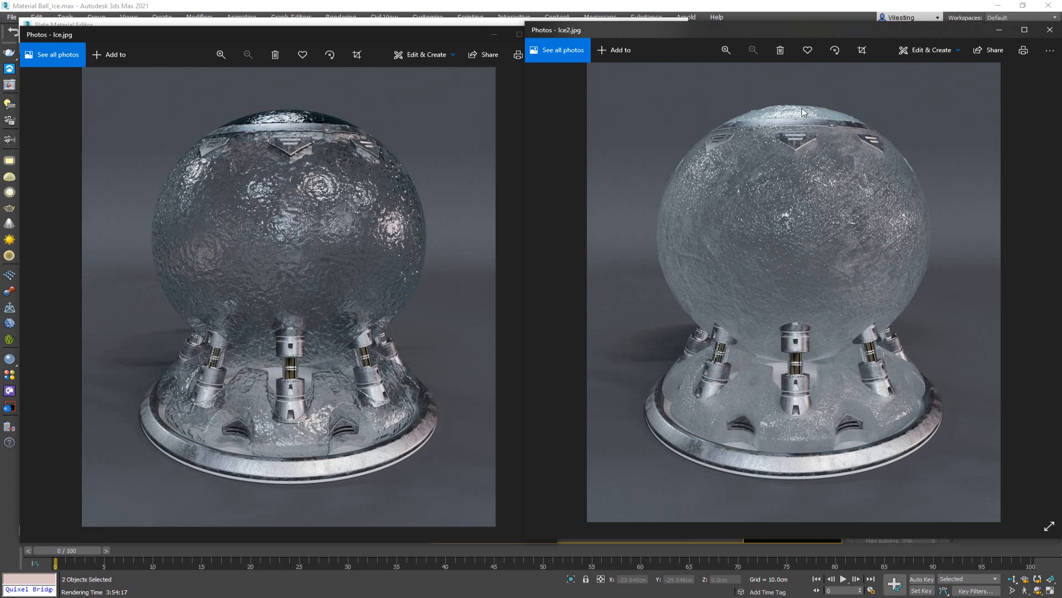
- Examine the fogged ice surface of the ball in Ice2.jpg up close and compare it with Ice.jpg
scroll(801, 108, "up", 5)
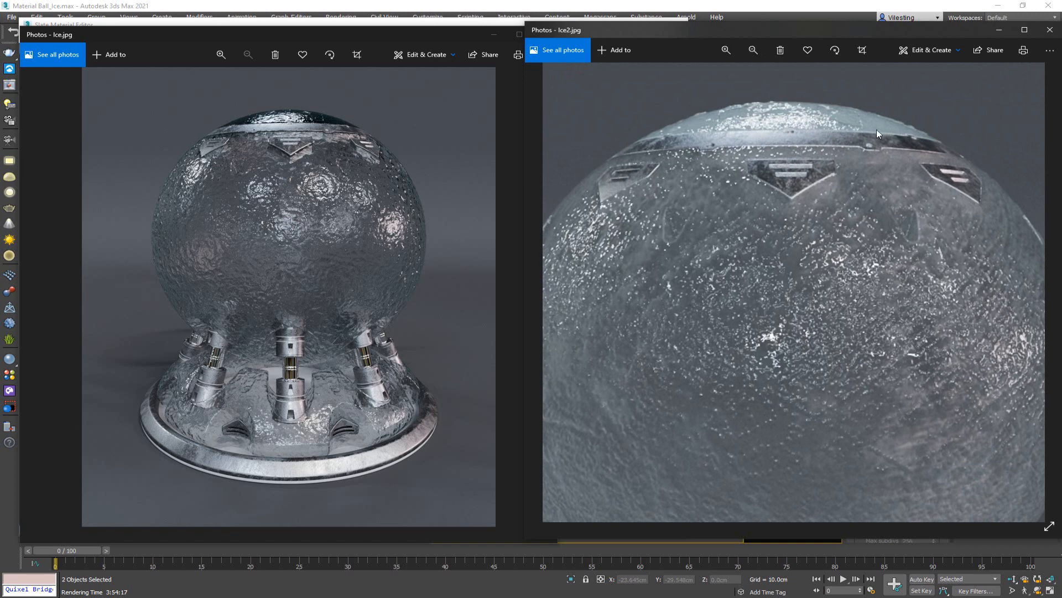
scroll(807, 118, "down", 4)
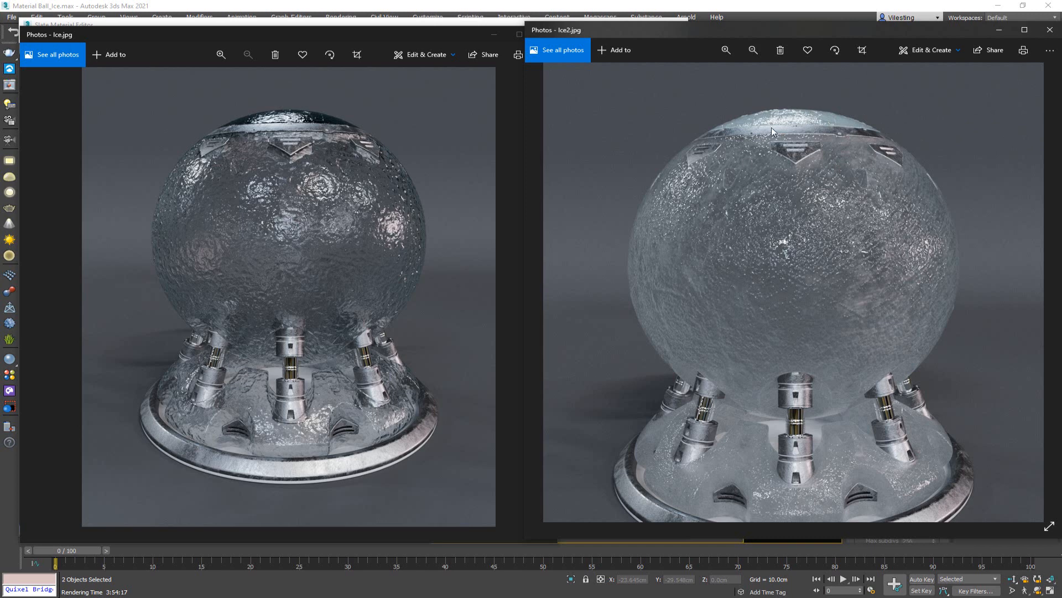
scroll(791, 125, "down", 1)
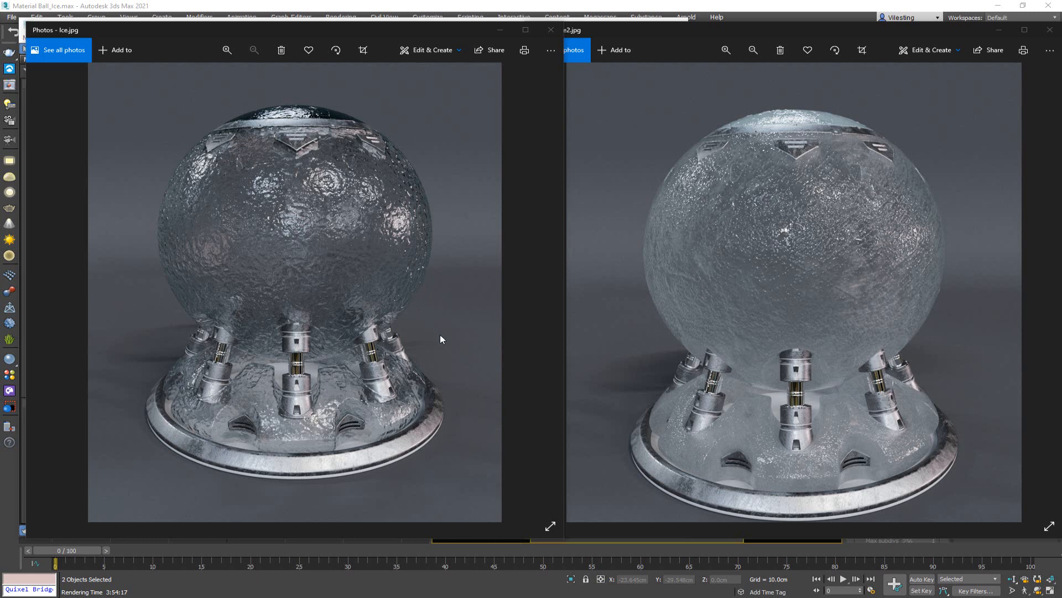
scroll(689, 384, "down", 1)
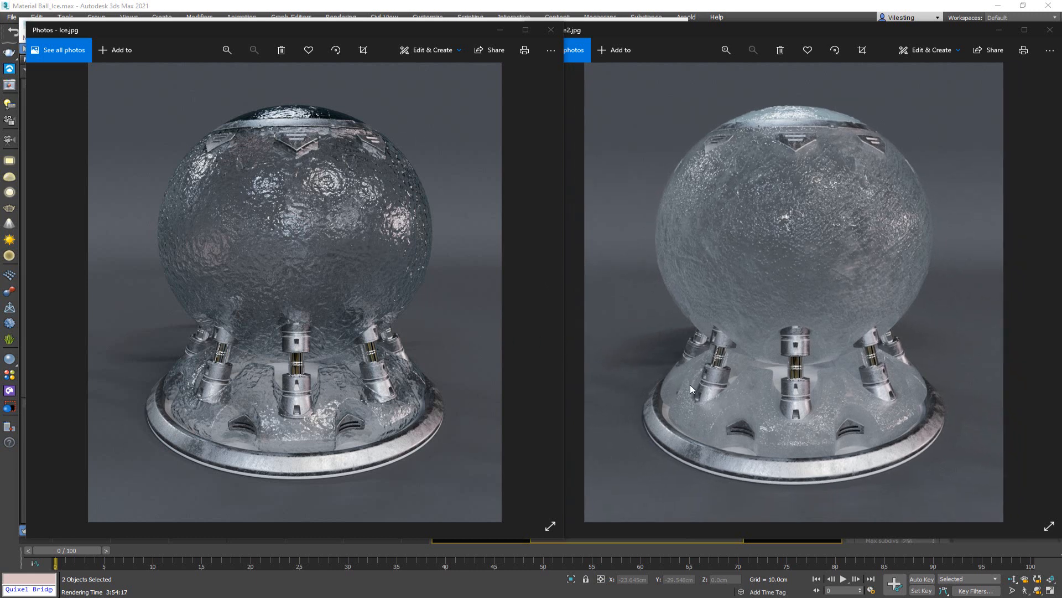